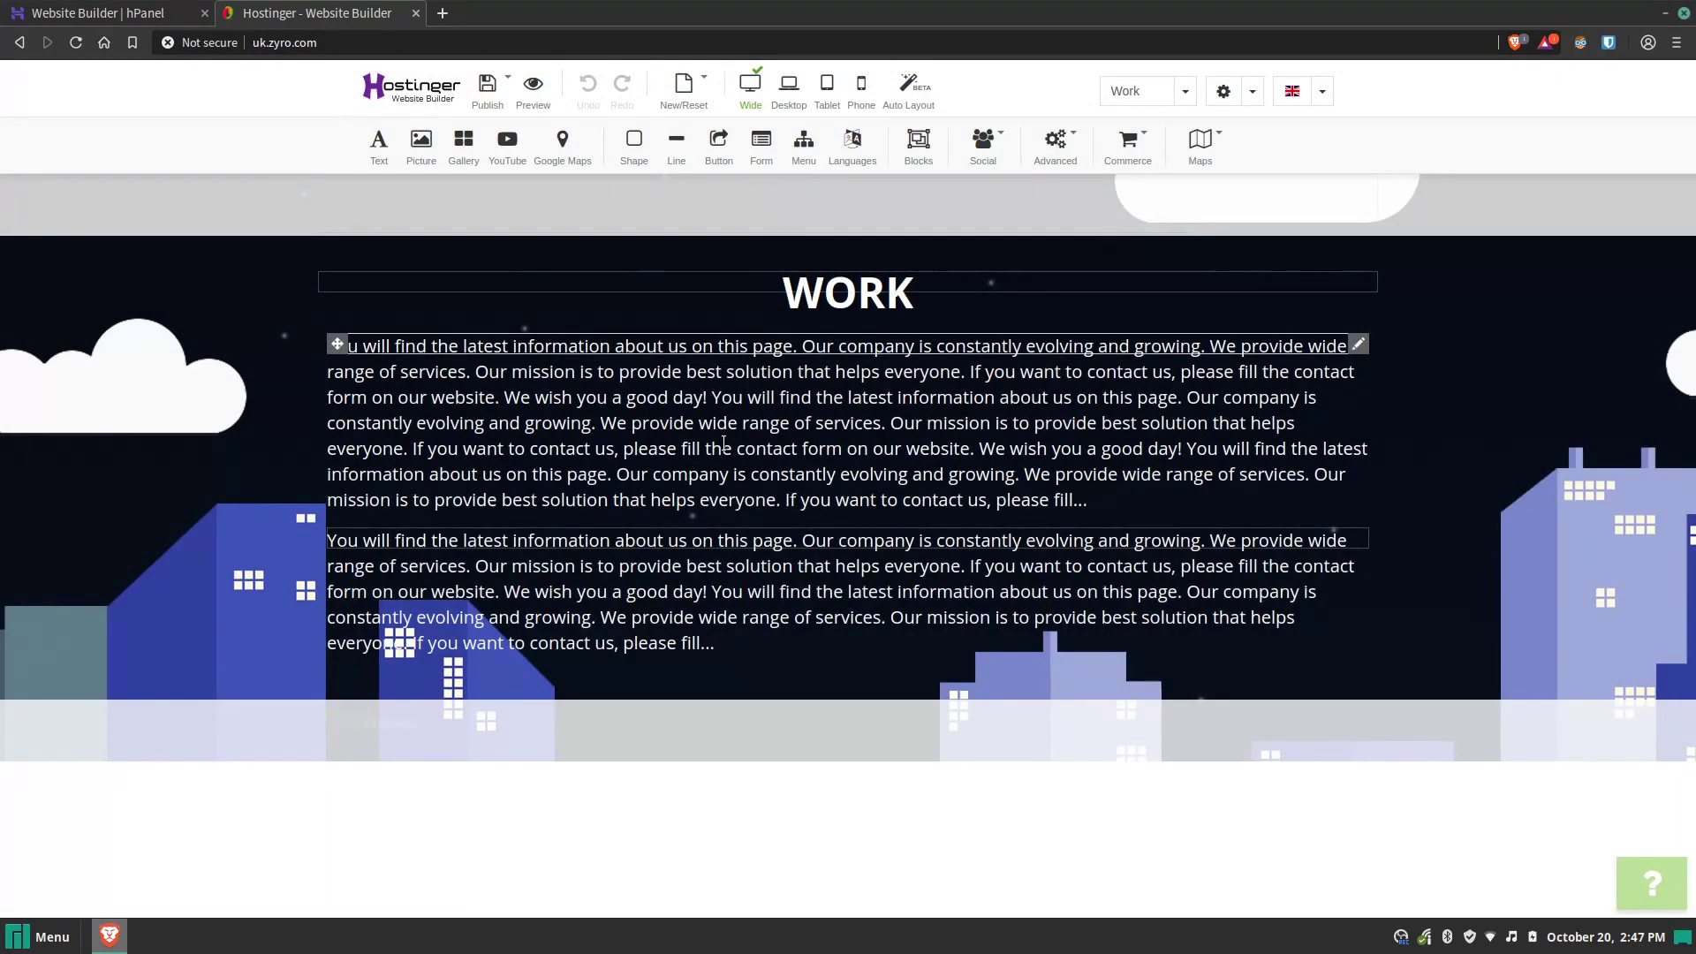
Step: Load the live egee.xyz site in the current browser tab
left_click(472, 42)
type("egee.xyz")
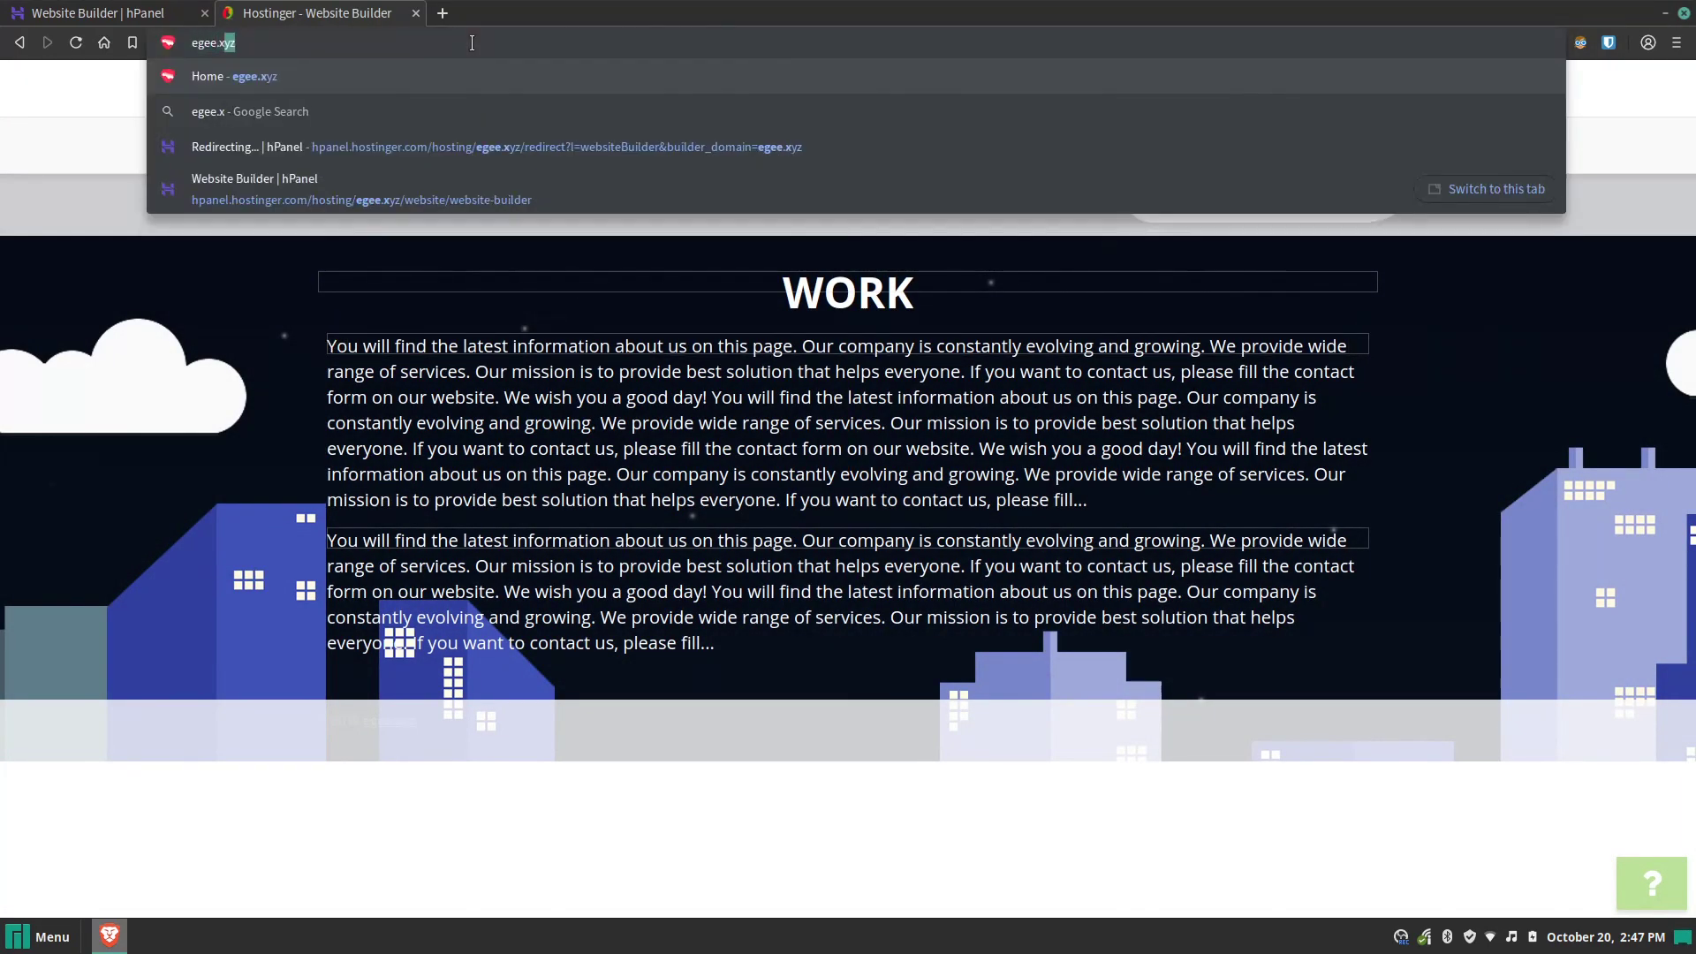
key("Return")
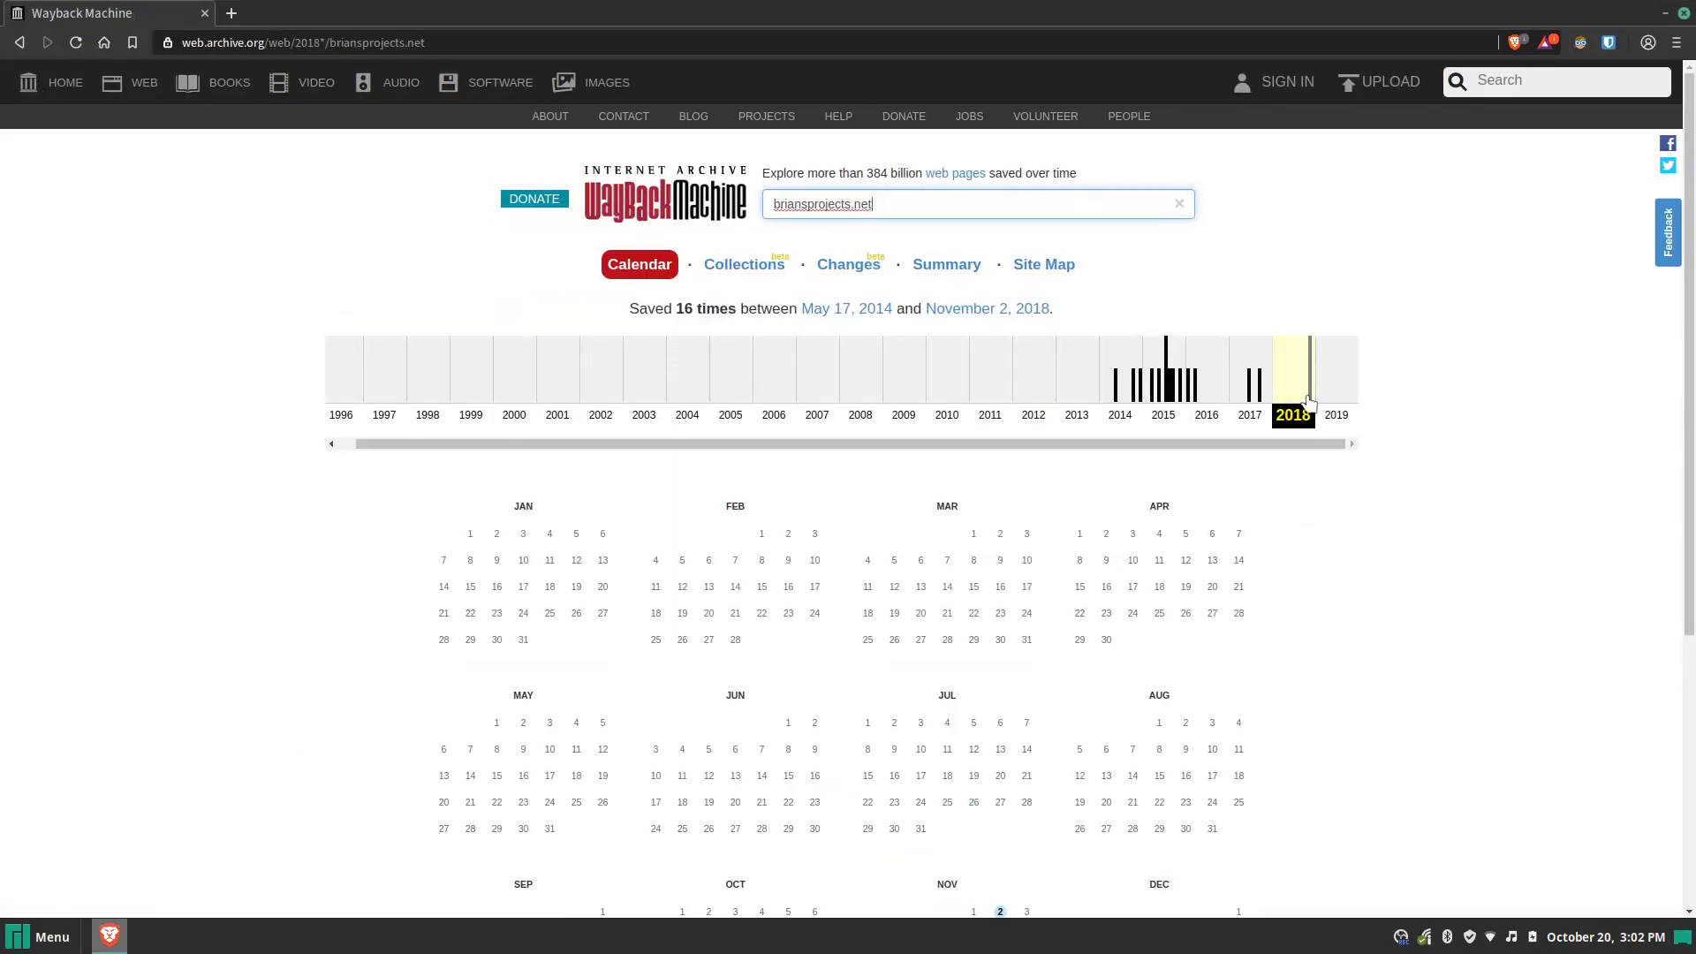
Step: Show the 2015 captures and scroll through the archived briansprojects.net posts
left_click(1157, 394)
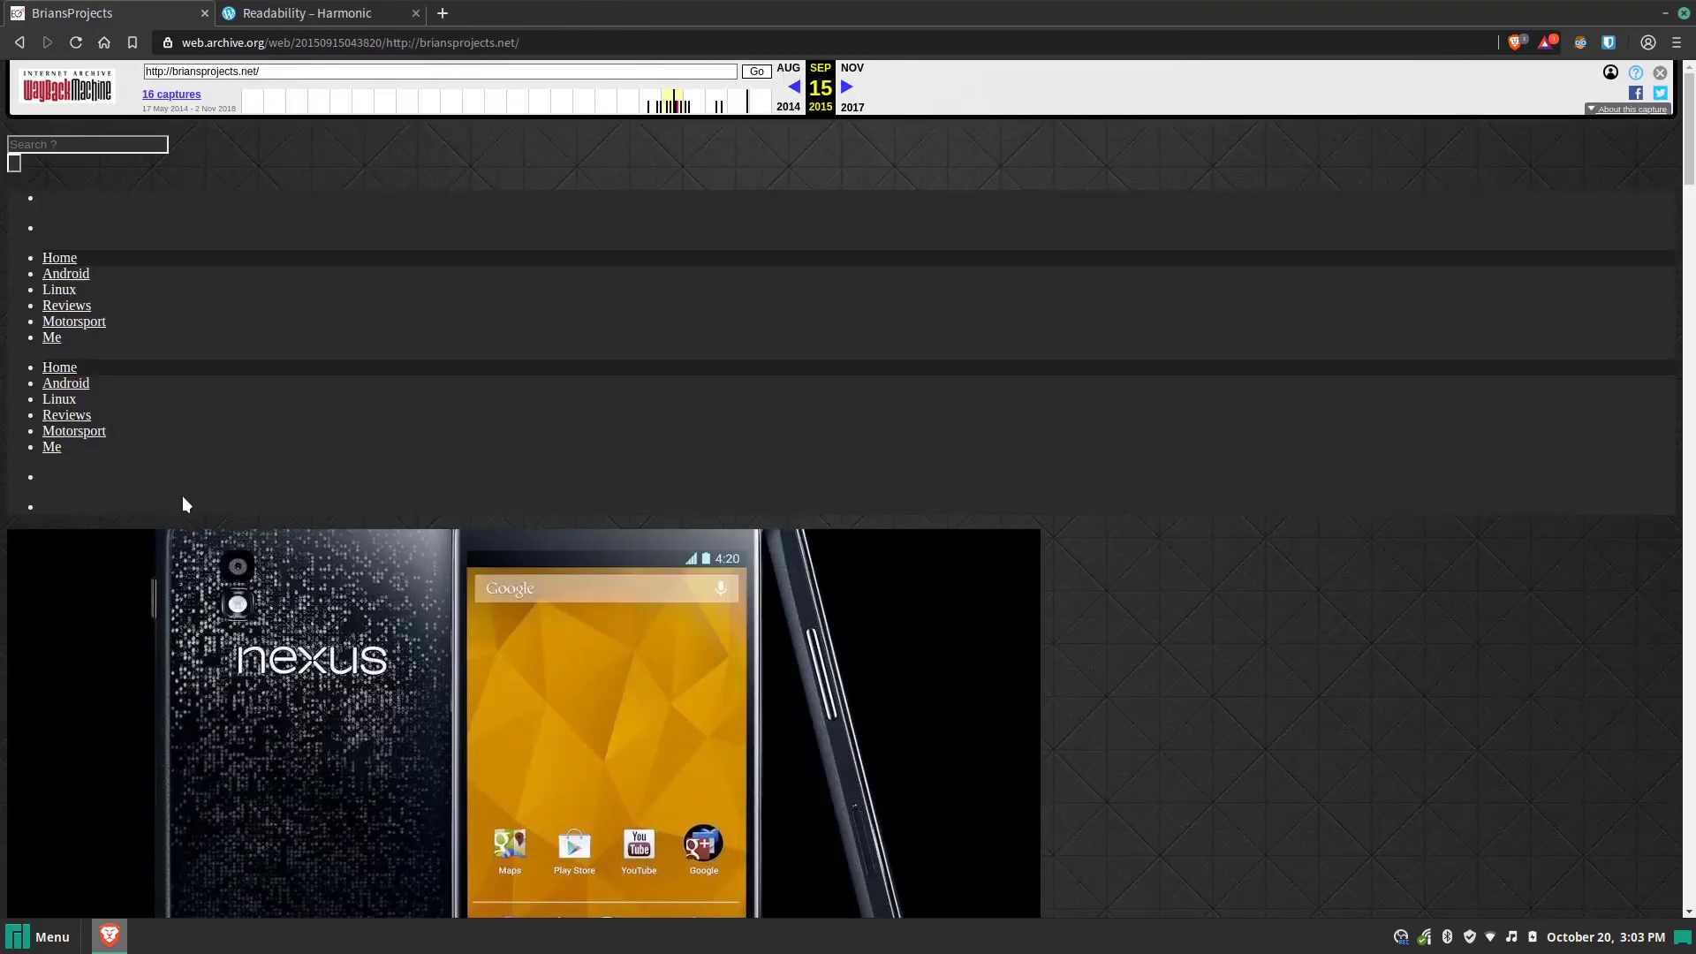
scroll(1694, 239, "down", 10)
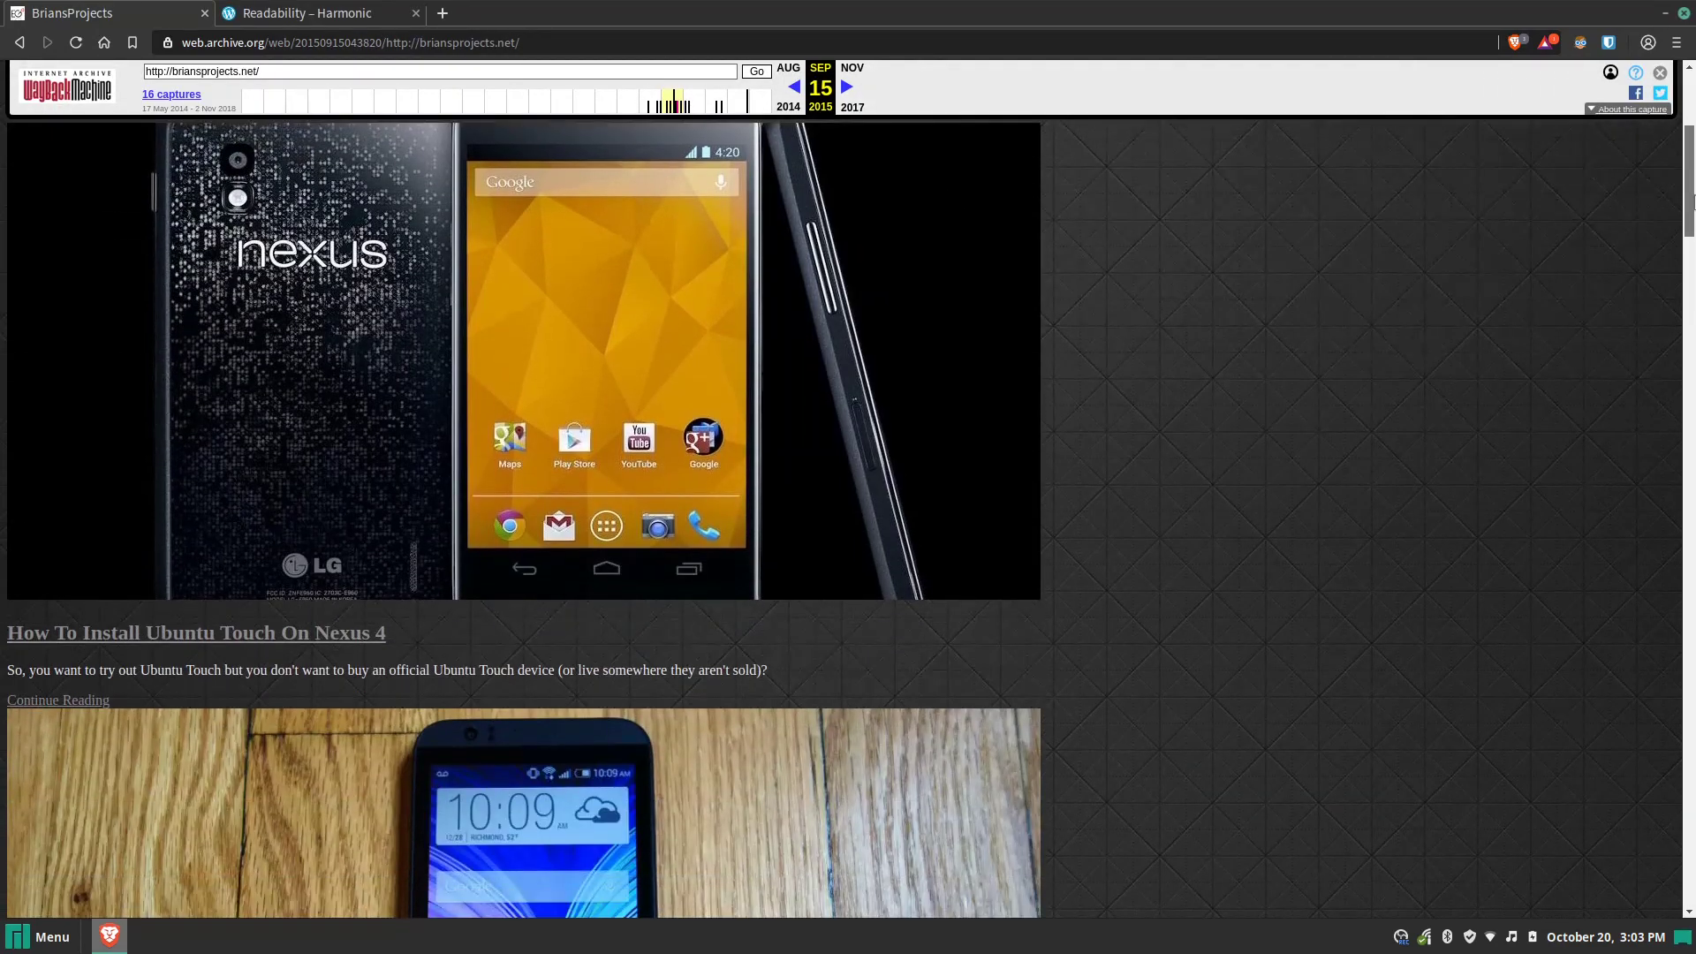
scroll(1693, 263, "up", 1)
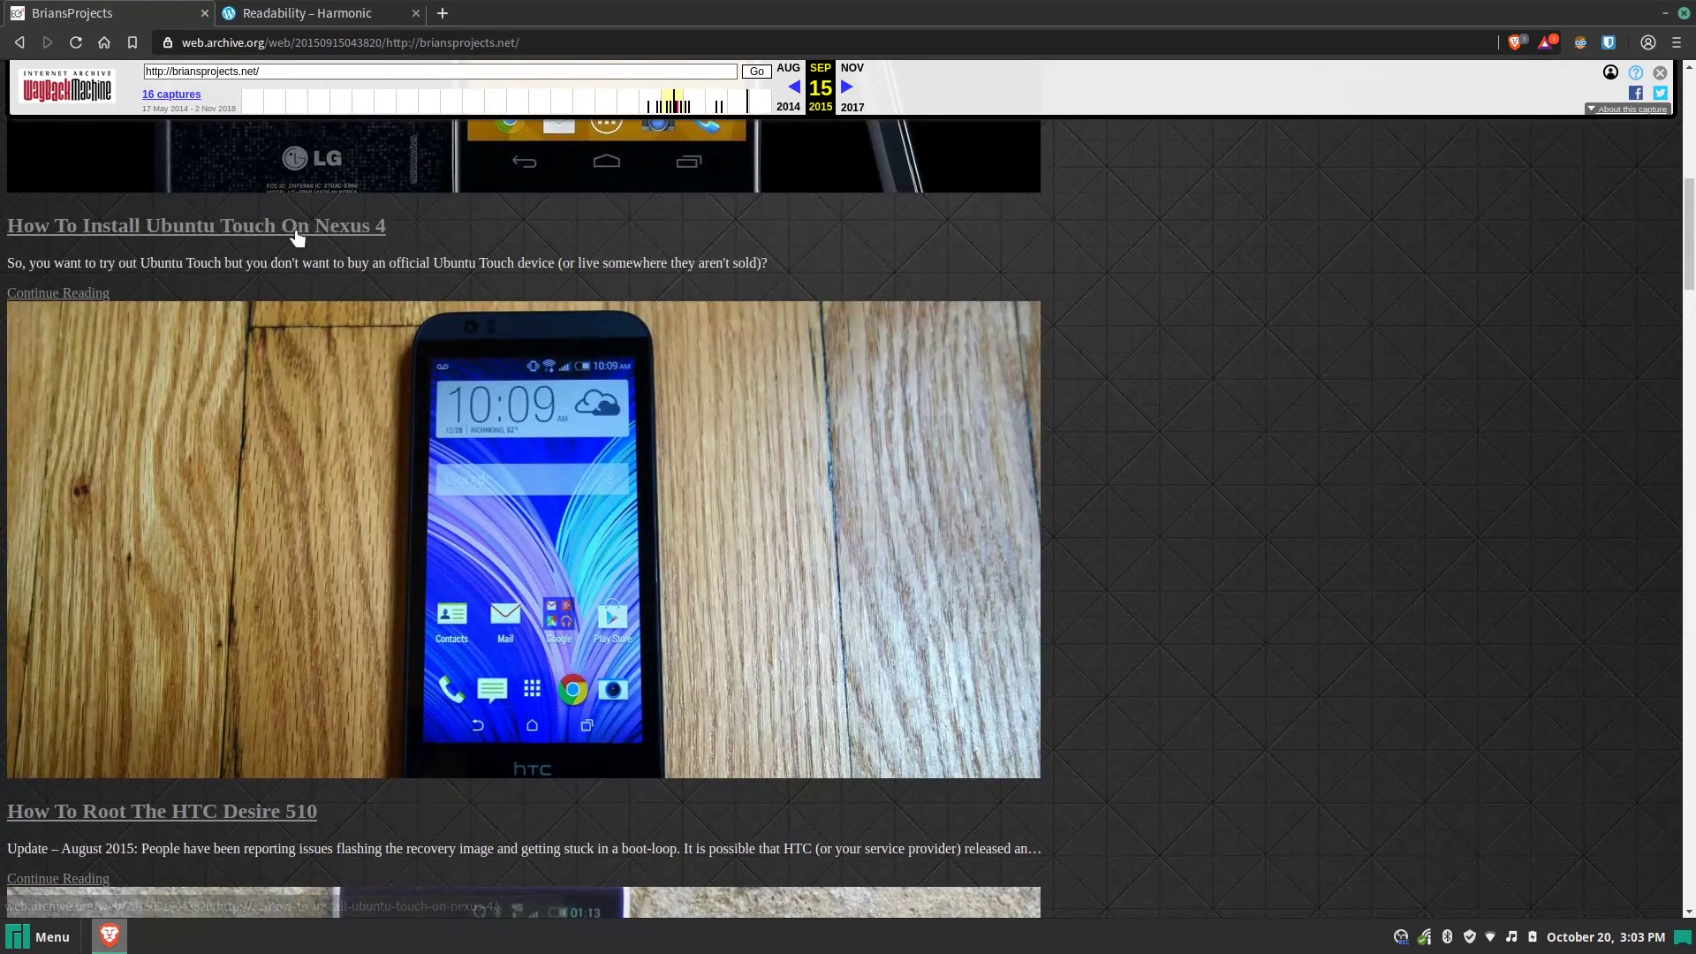
scroll(1302, 546, "down", 12)
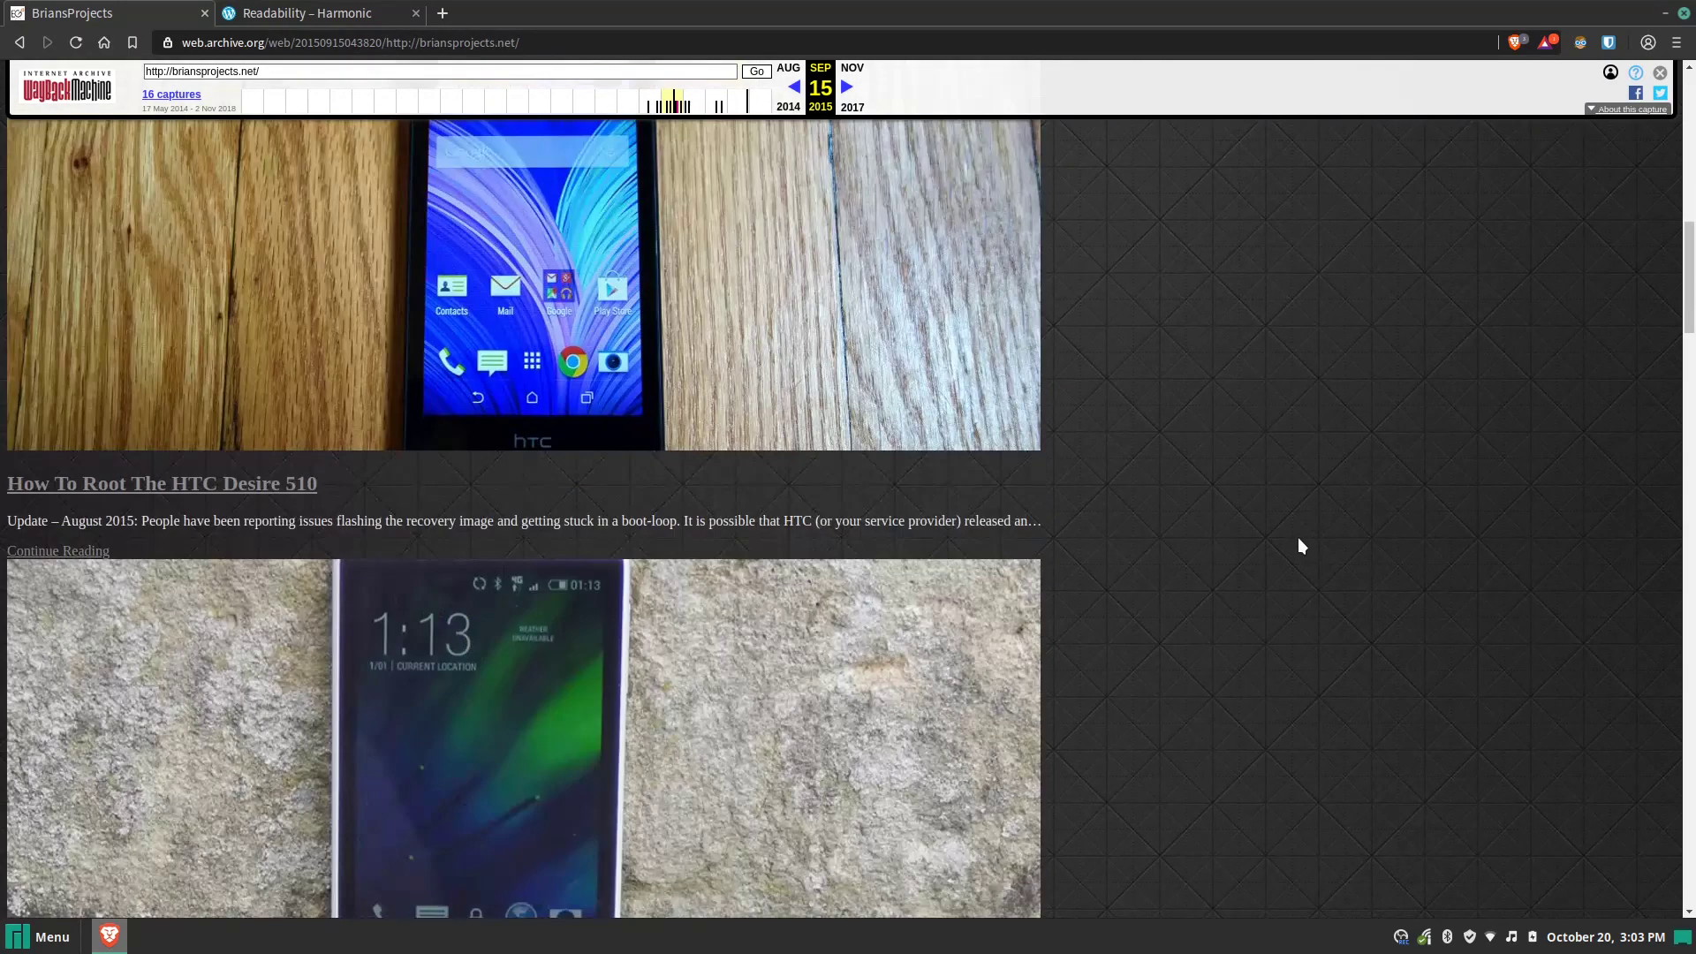
scroll(290, 500, "down", 7)
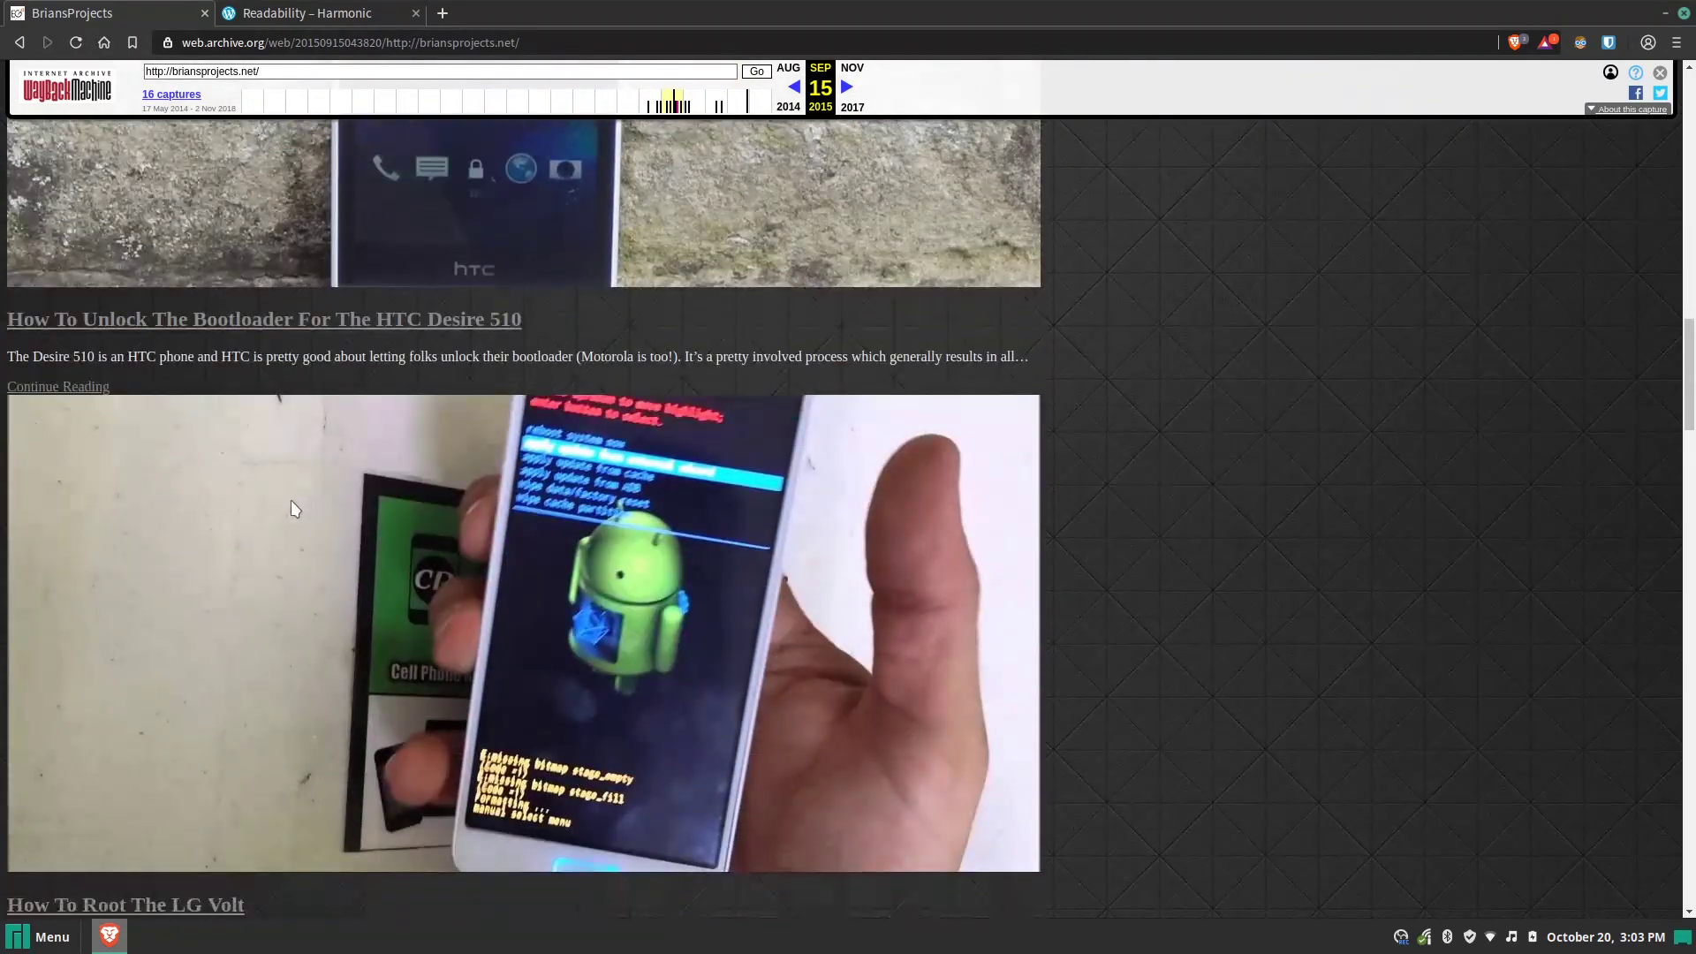
scroll(291, 507, "down", 12)
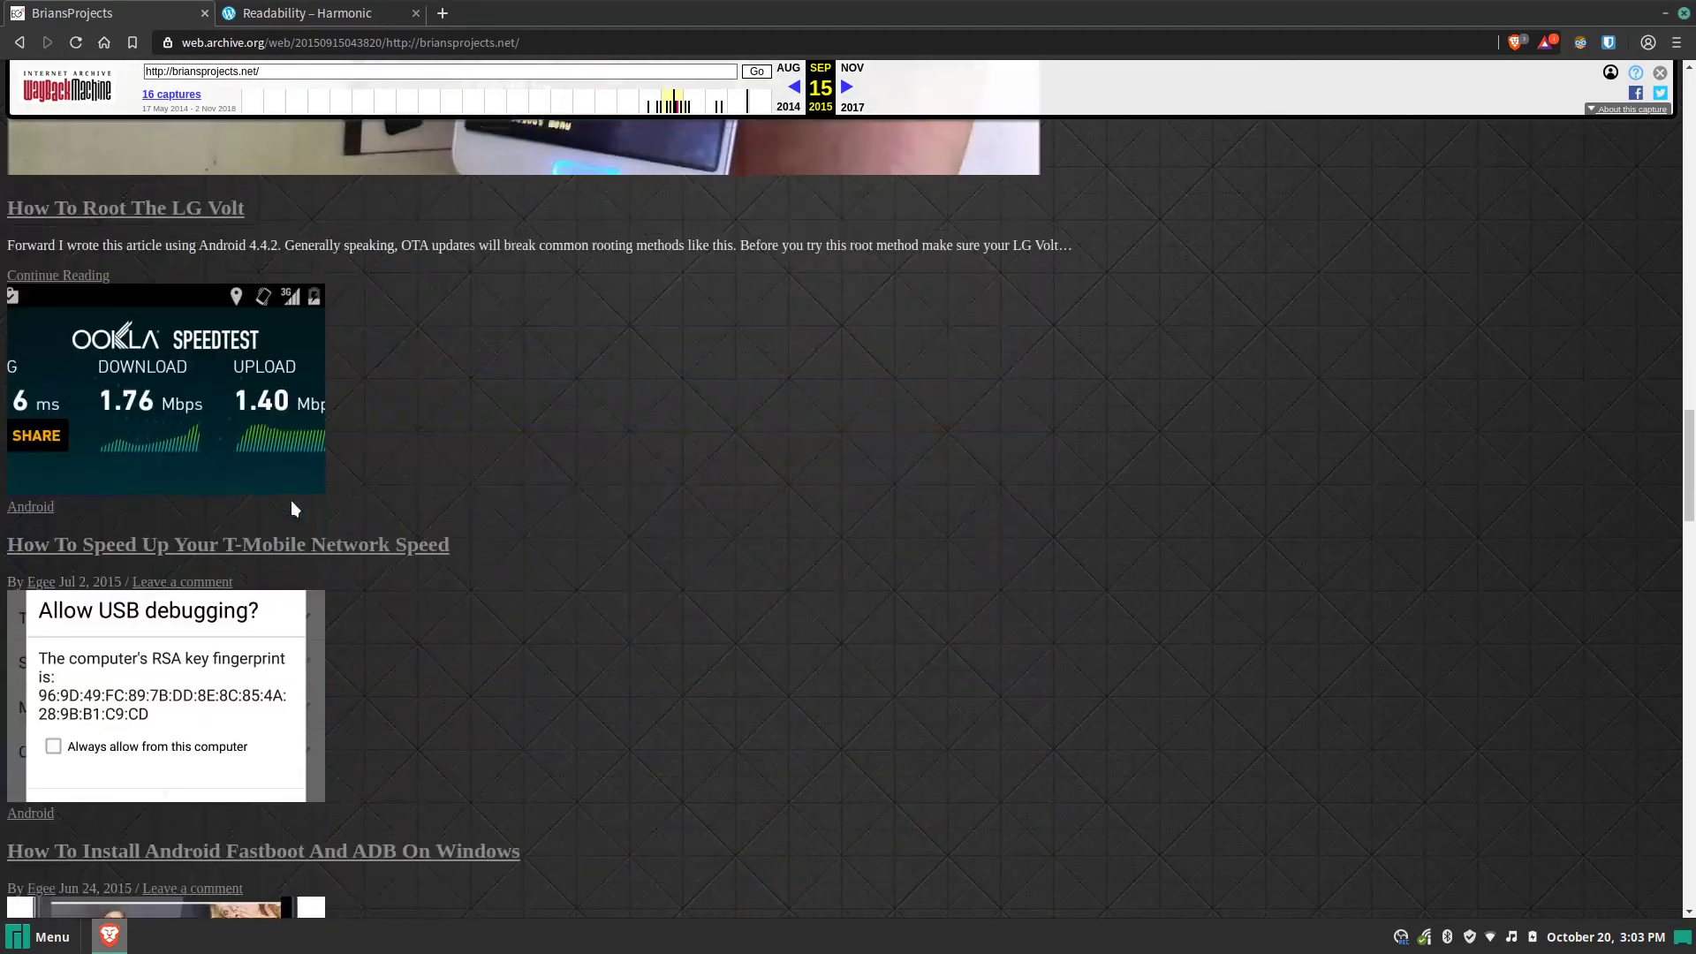
Step: View the Harmonic demo's Blog, Media and Readability pages, then close the theme listing tab
scroll(888, 519, "down", 1)
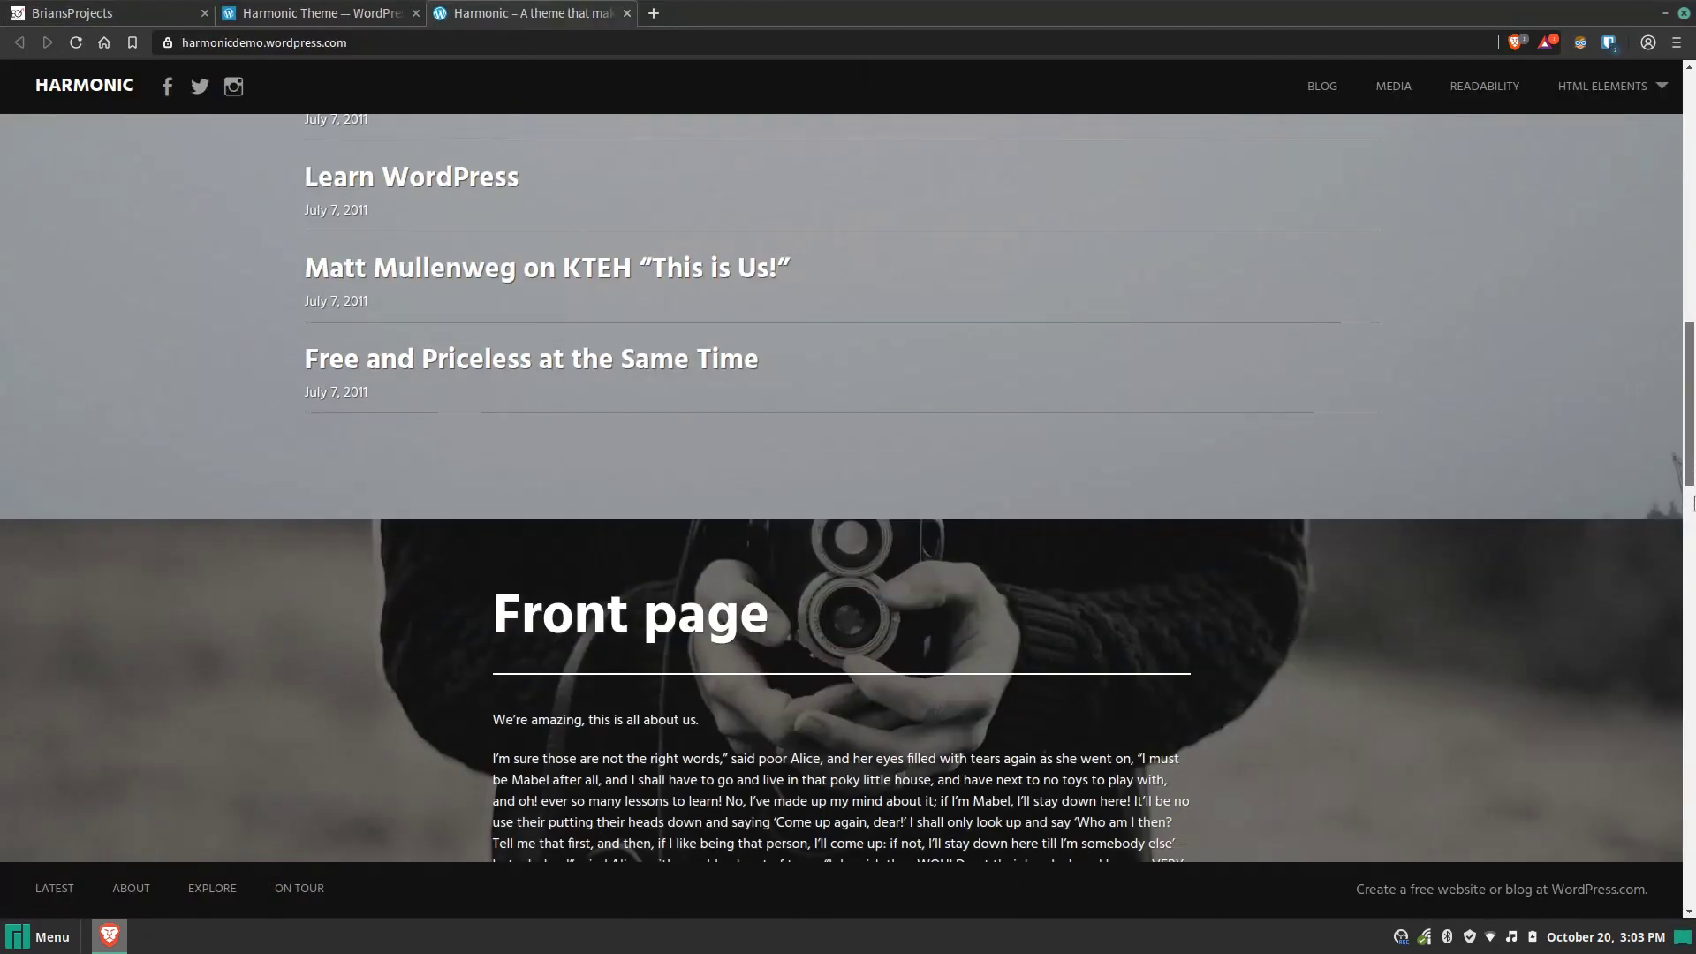
scroll(848, 485, "down", 10)
left_click_drag(1691, 605, 1692, 151)
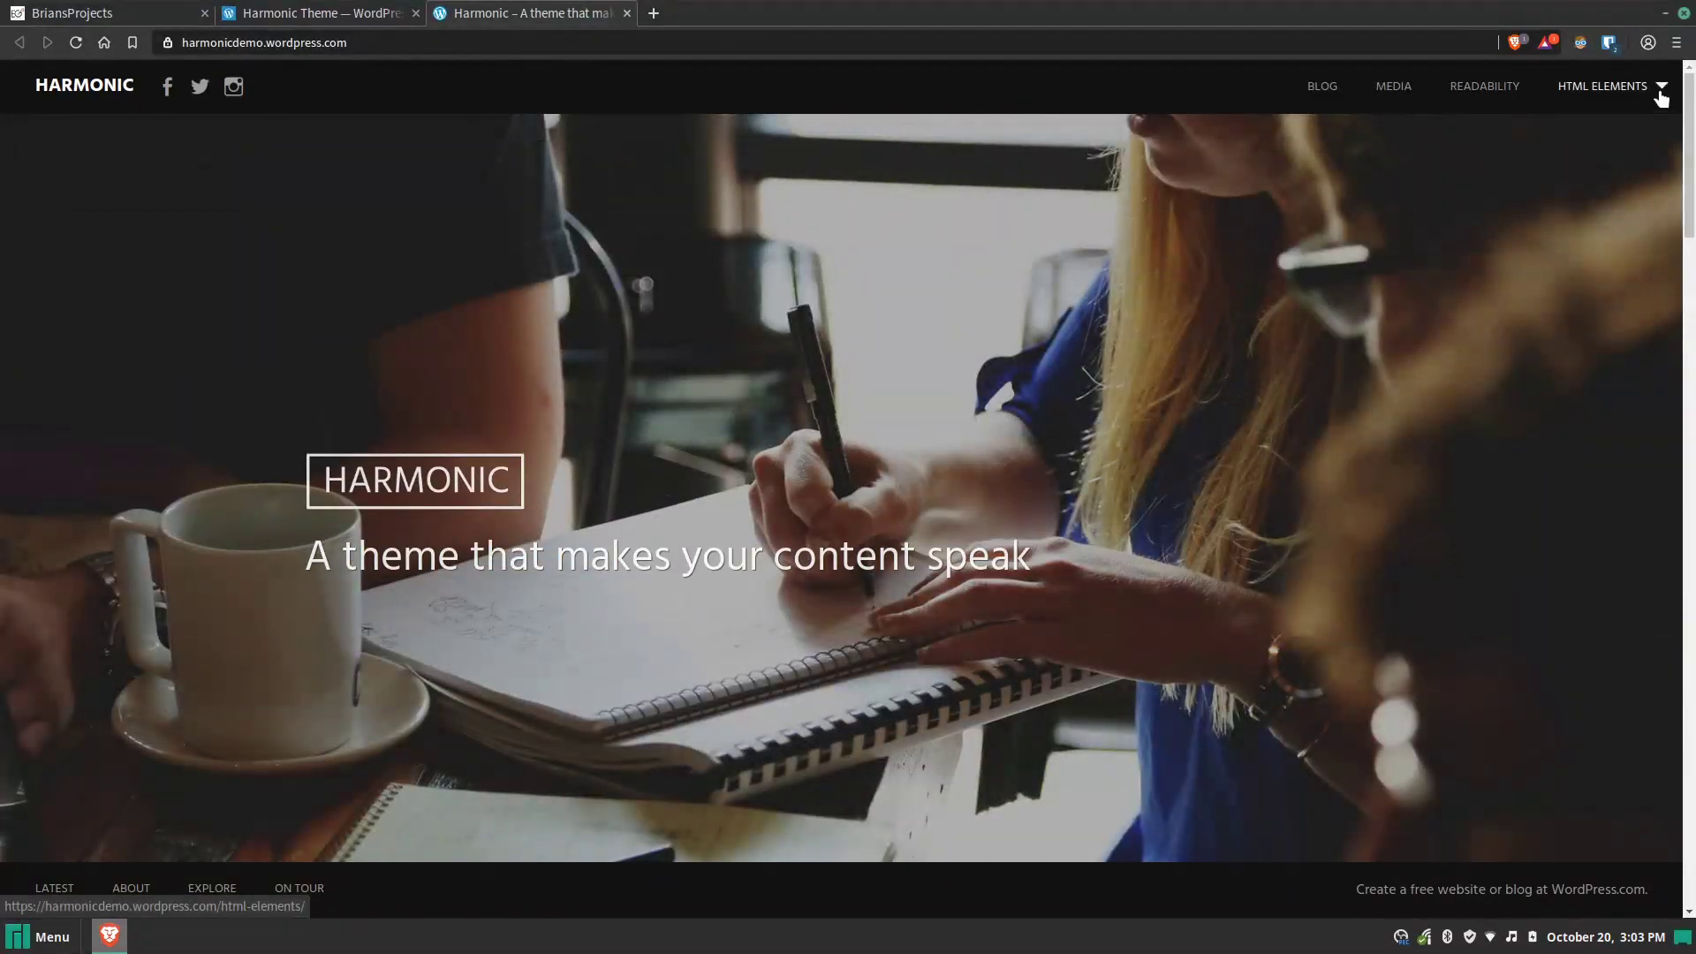
mouse_move(1649, 106)
left_click(1325, 86)
left_click(1394, 86)
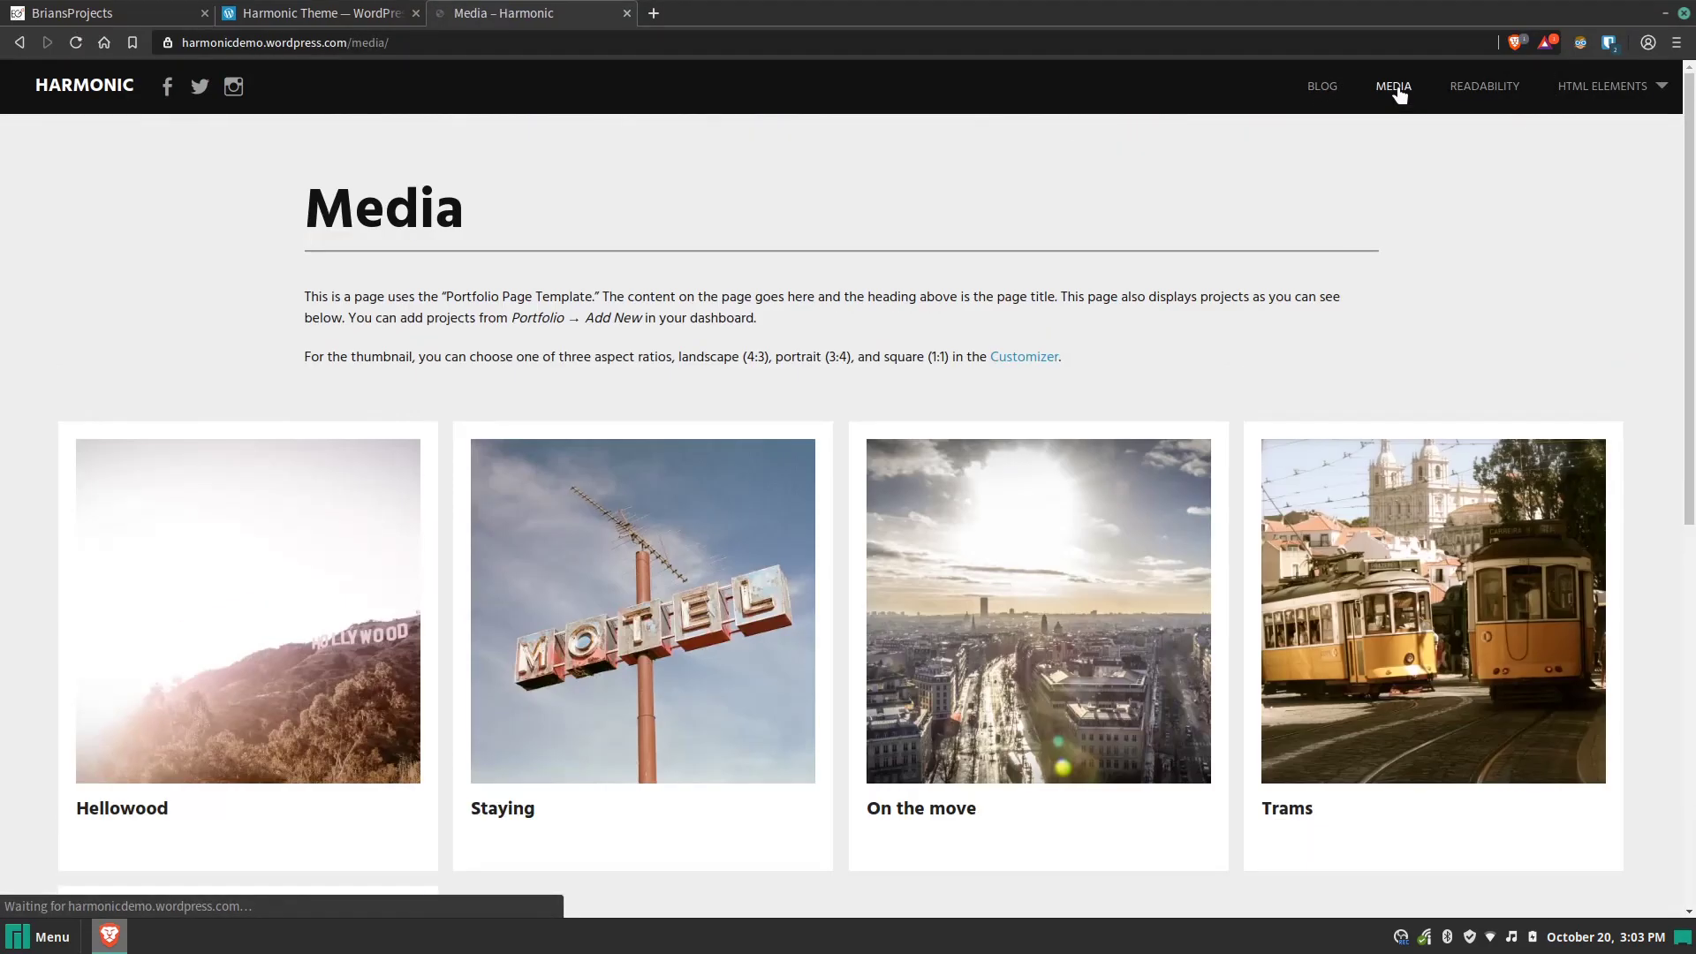
left_click(1466, 86)
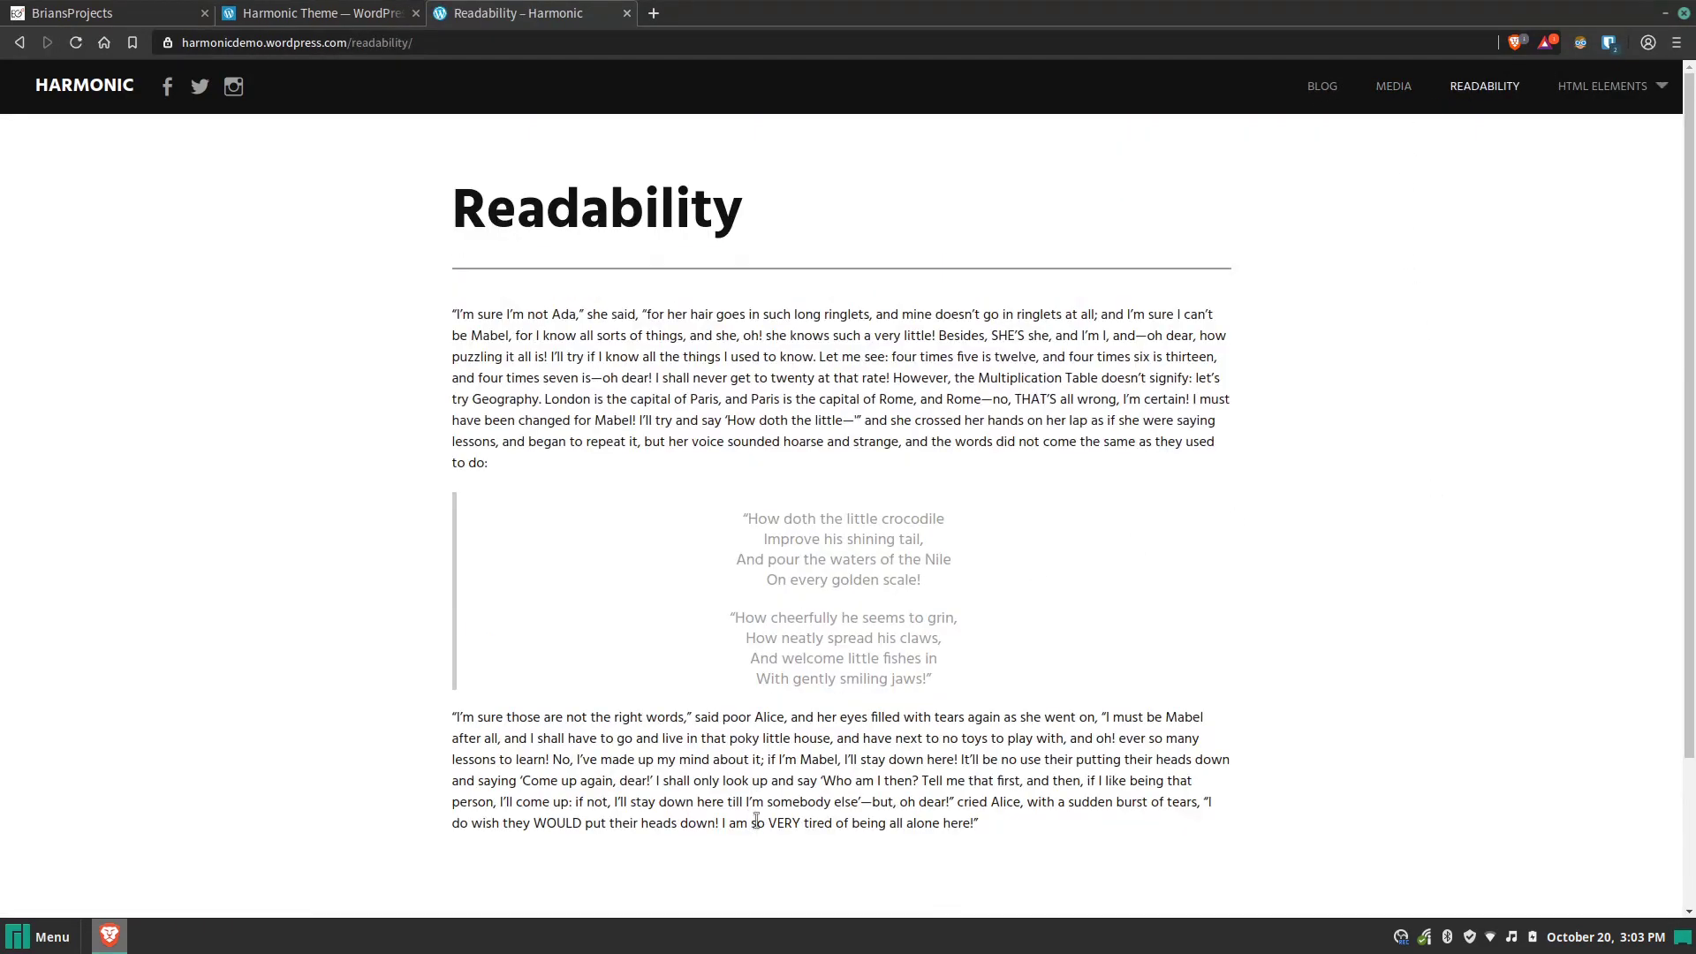
left_click(329, 16)
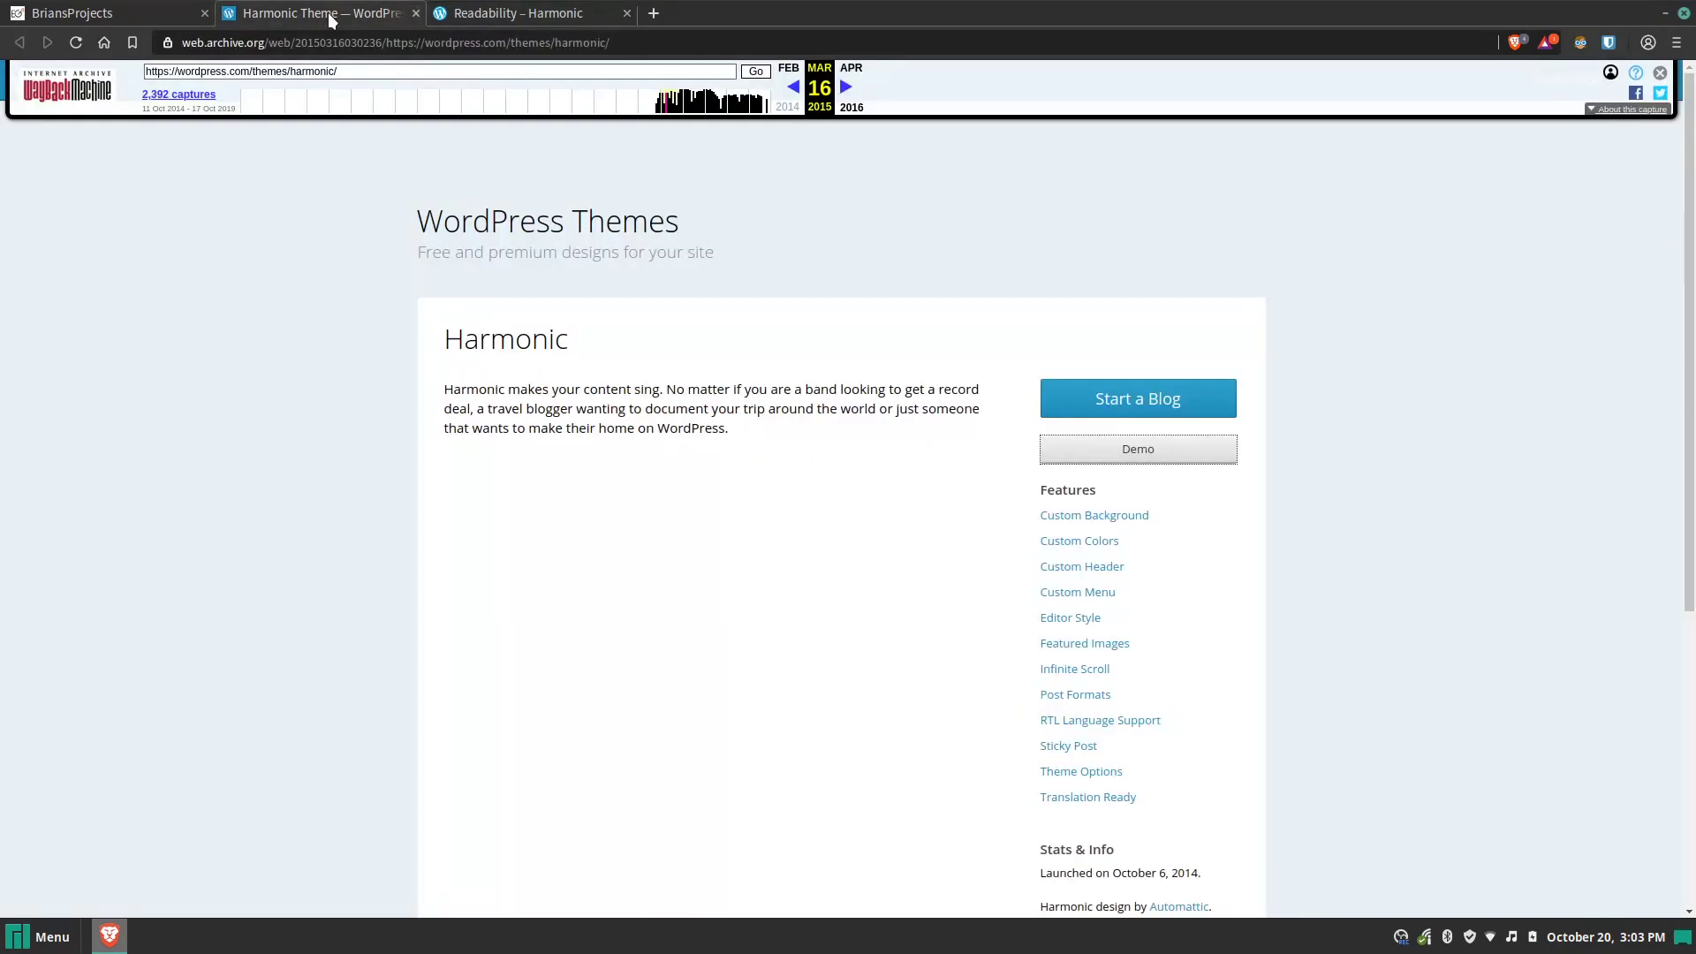
left_click(415, 13)
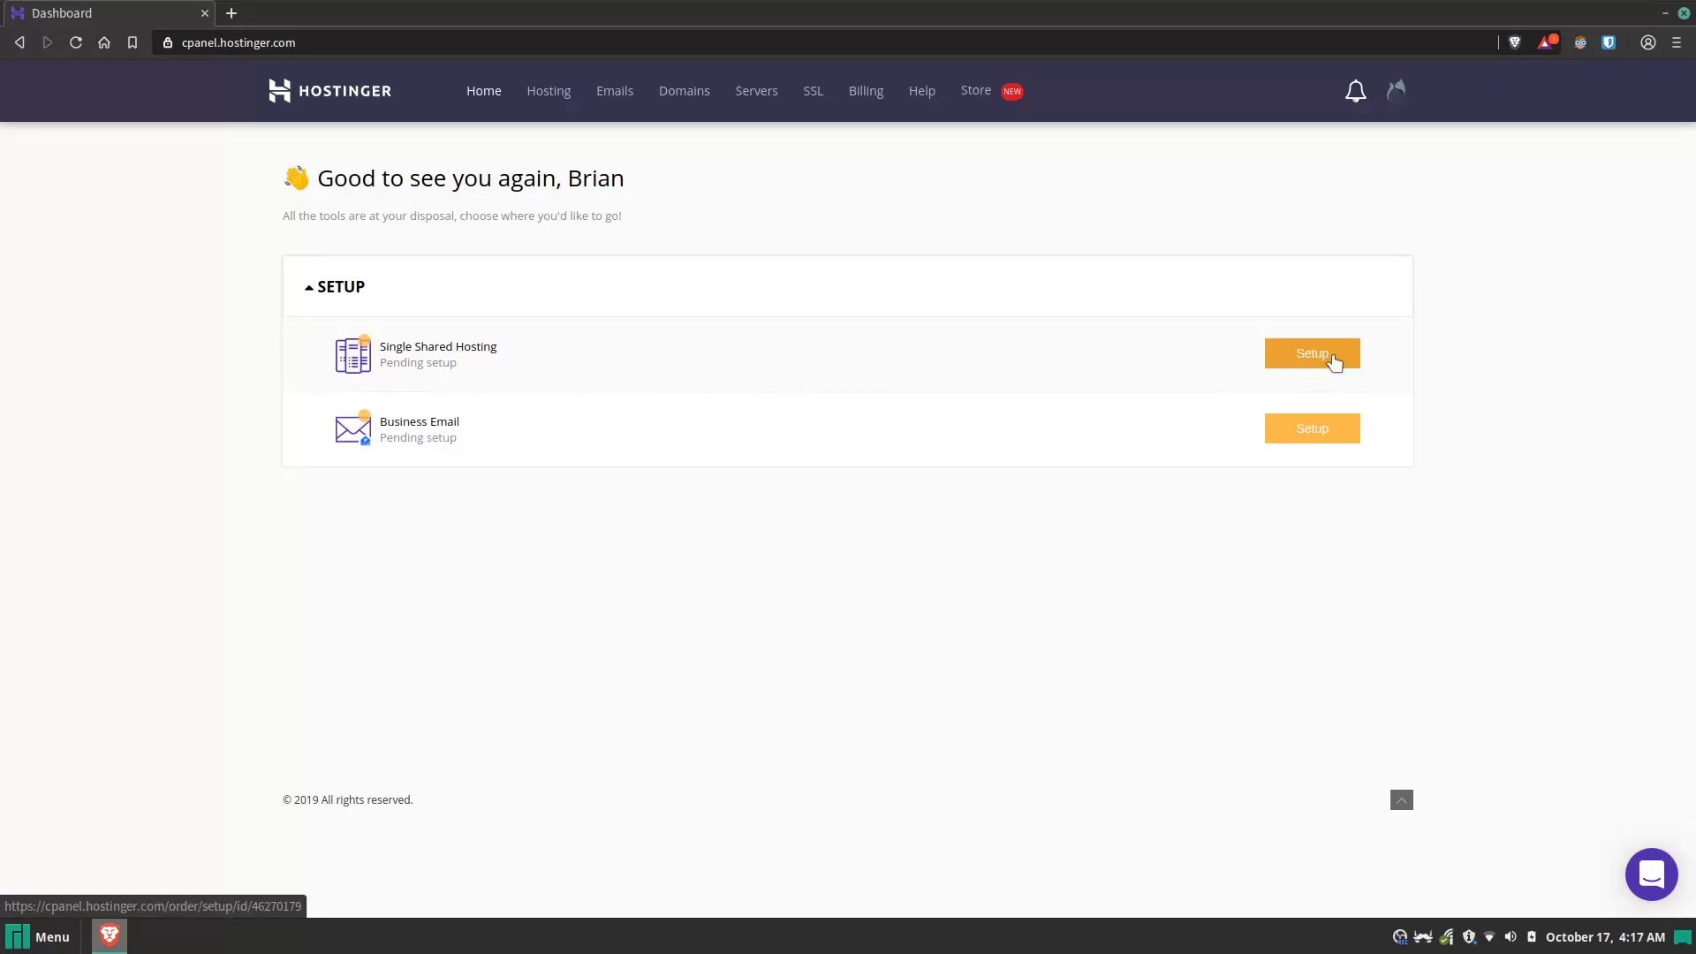
Step: Start the Single Shared Hosting setup and show the server location options
left_click(1348, 358)
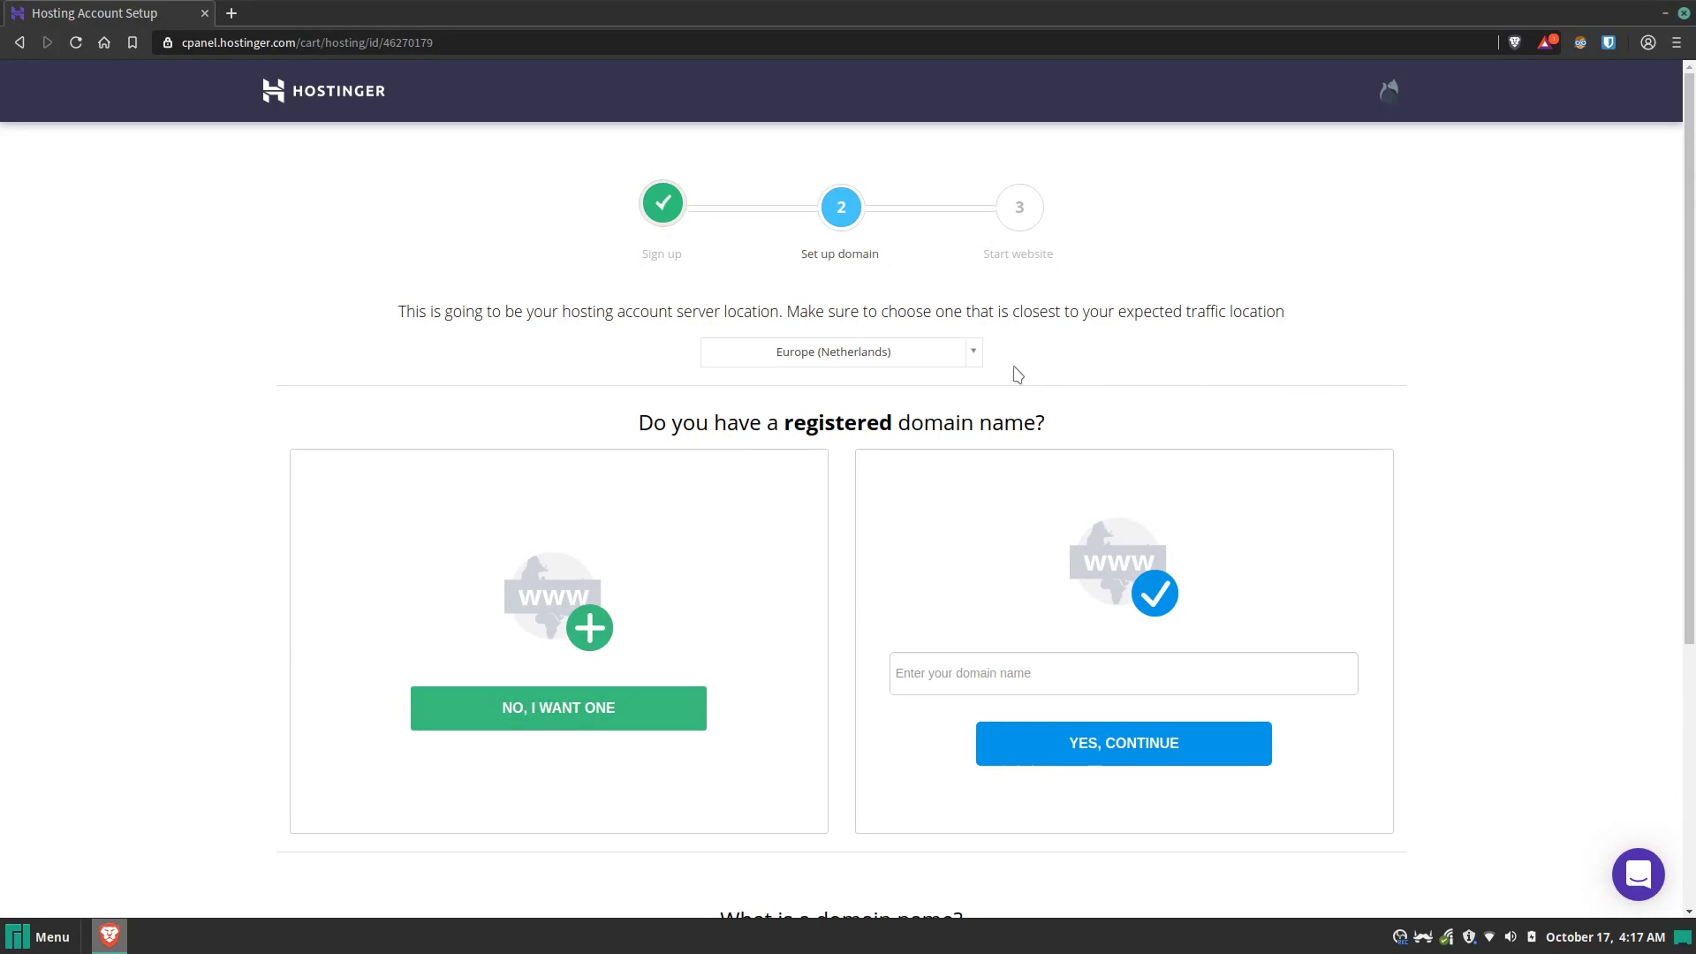
left_click(976, 355)
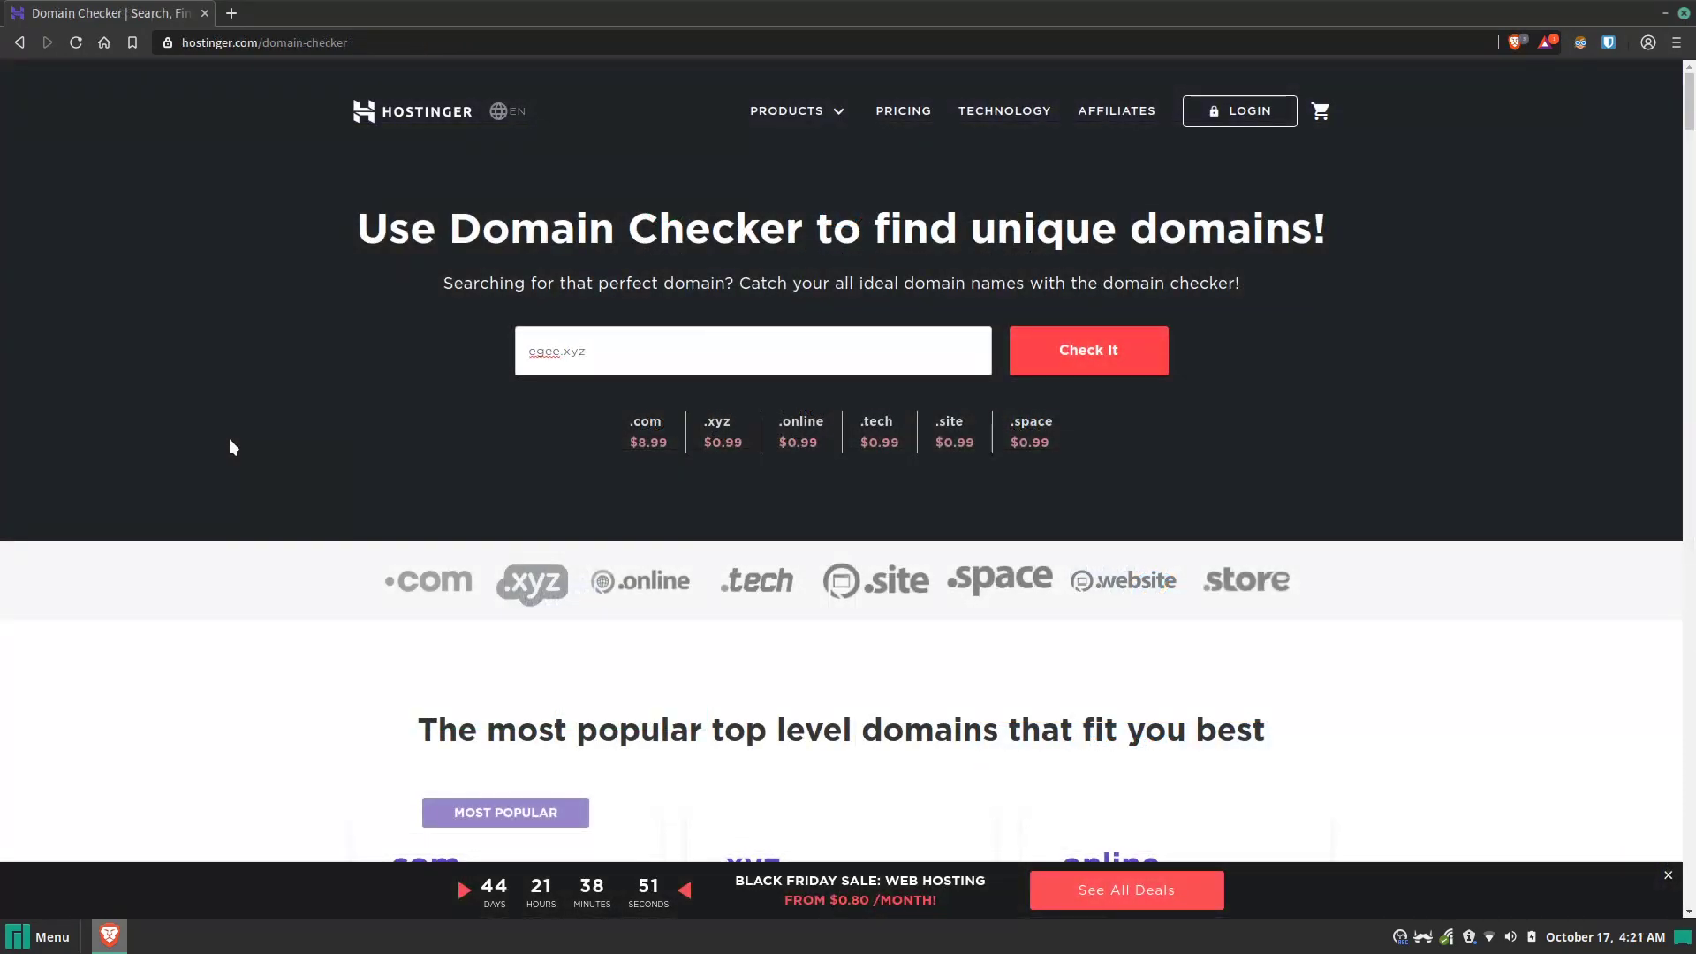
Step: Check egee.xyz availability at $0.99/yr and add egee.xyz to the cart
left_click(1130, 358)
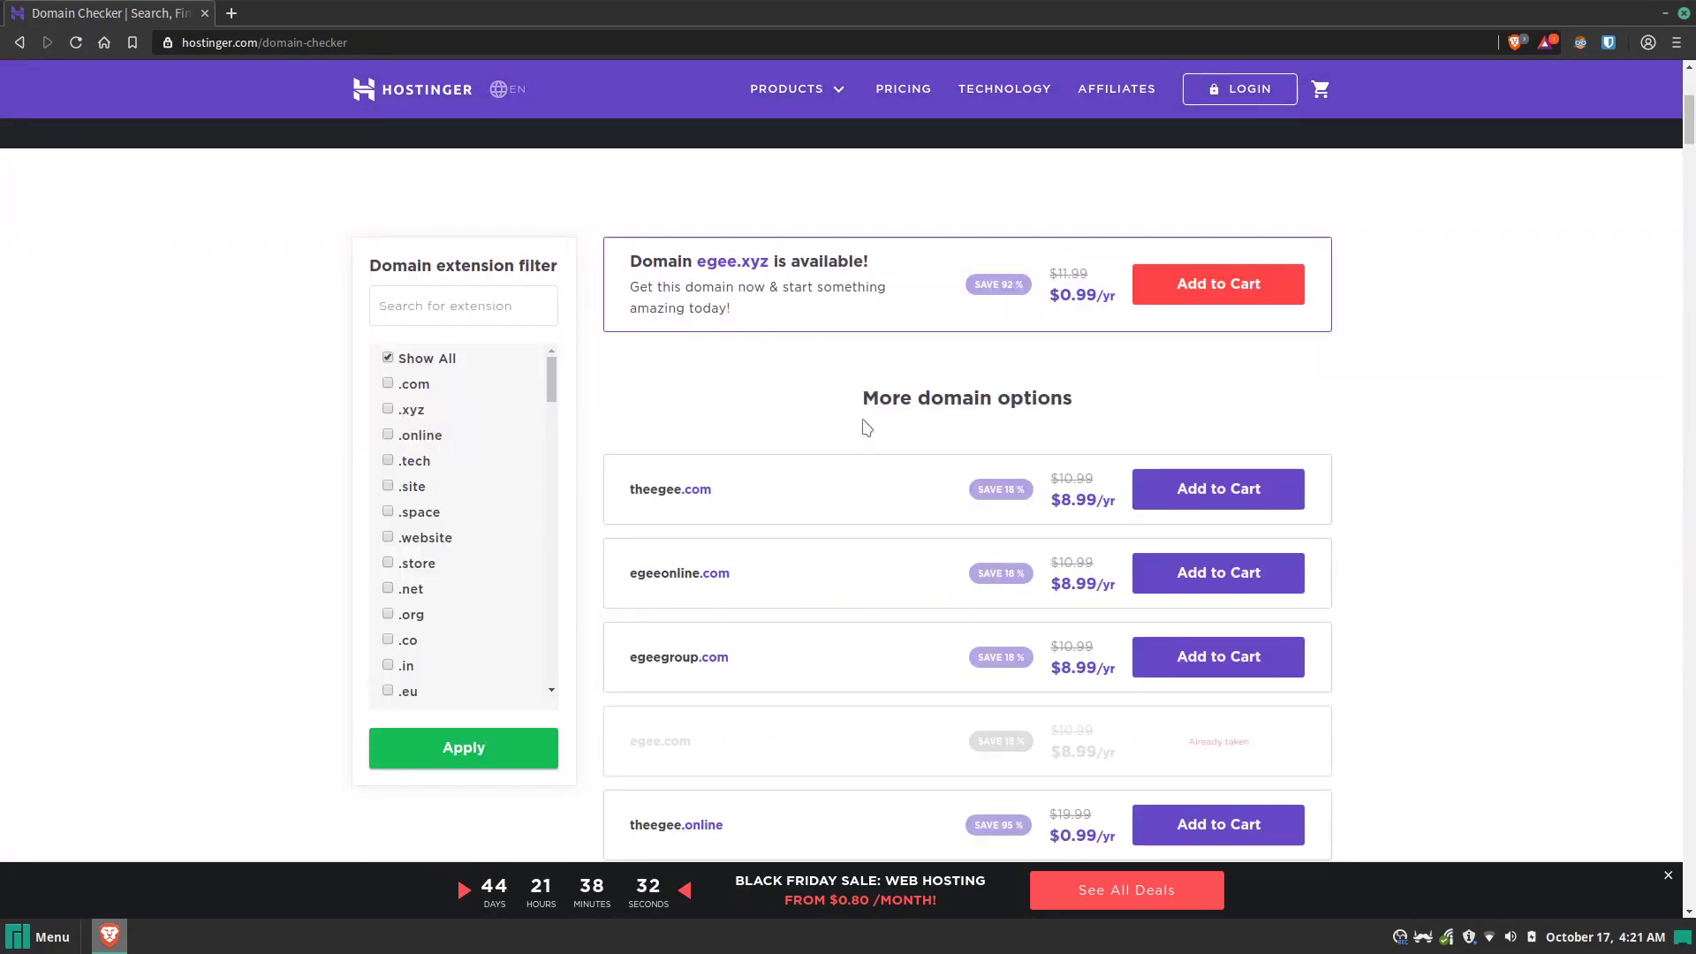
scroll(742, 480, "down", 5)
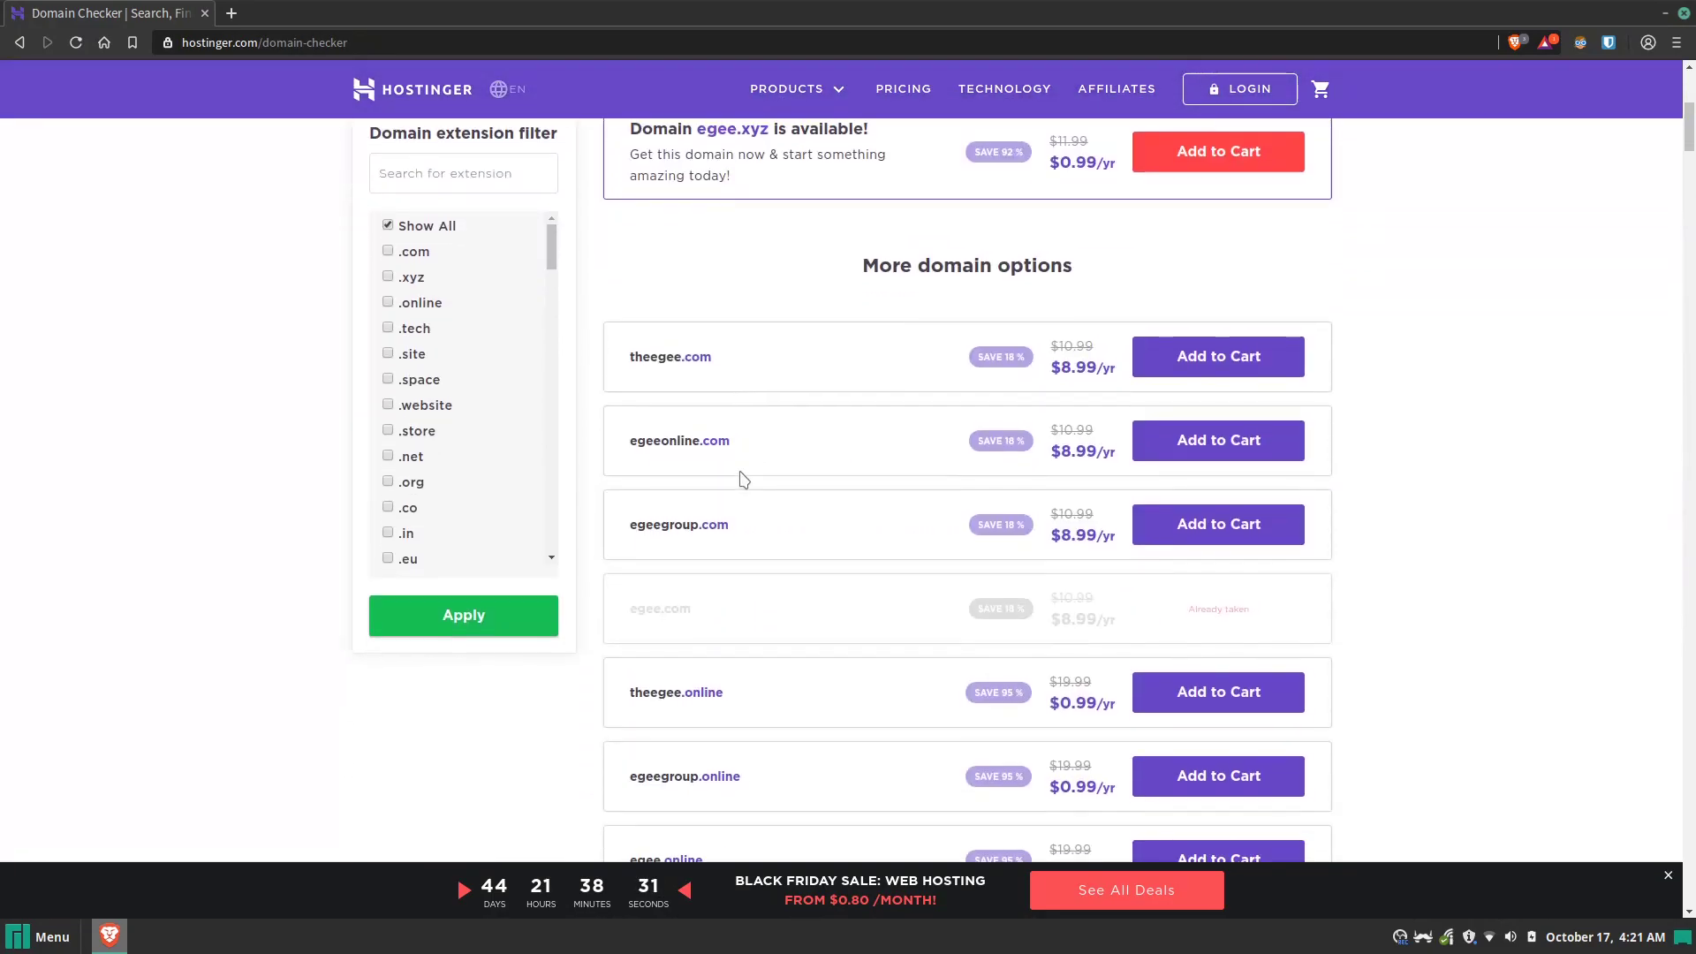
scroll(468, 569, "down", 2)
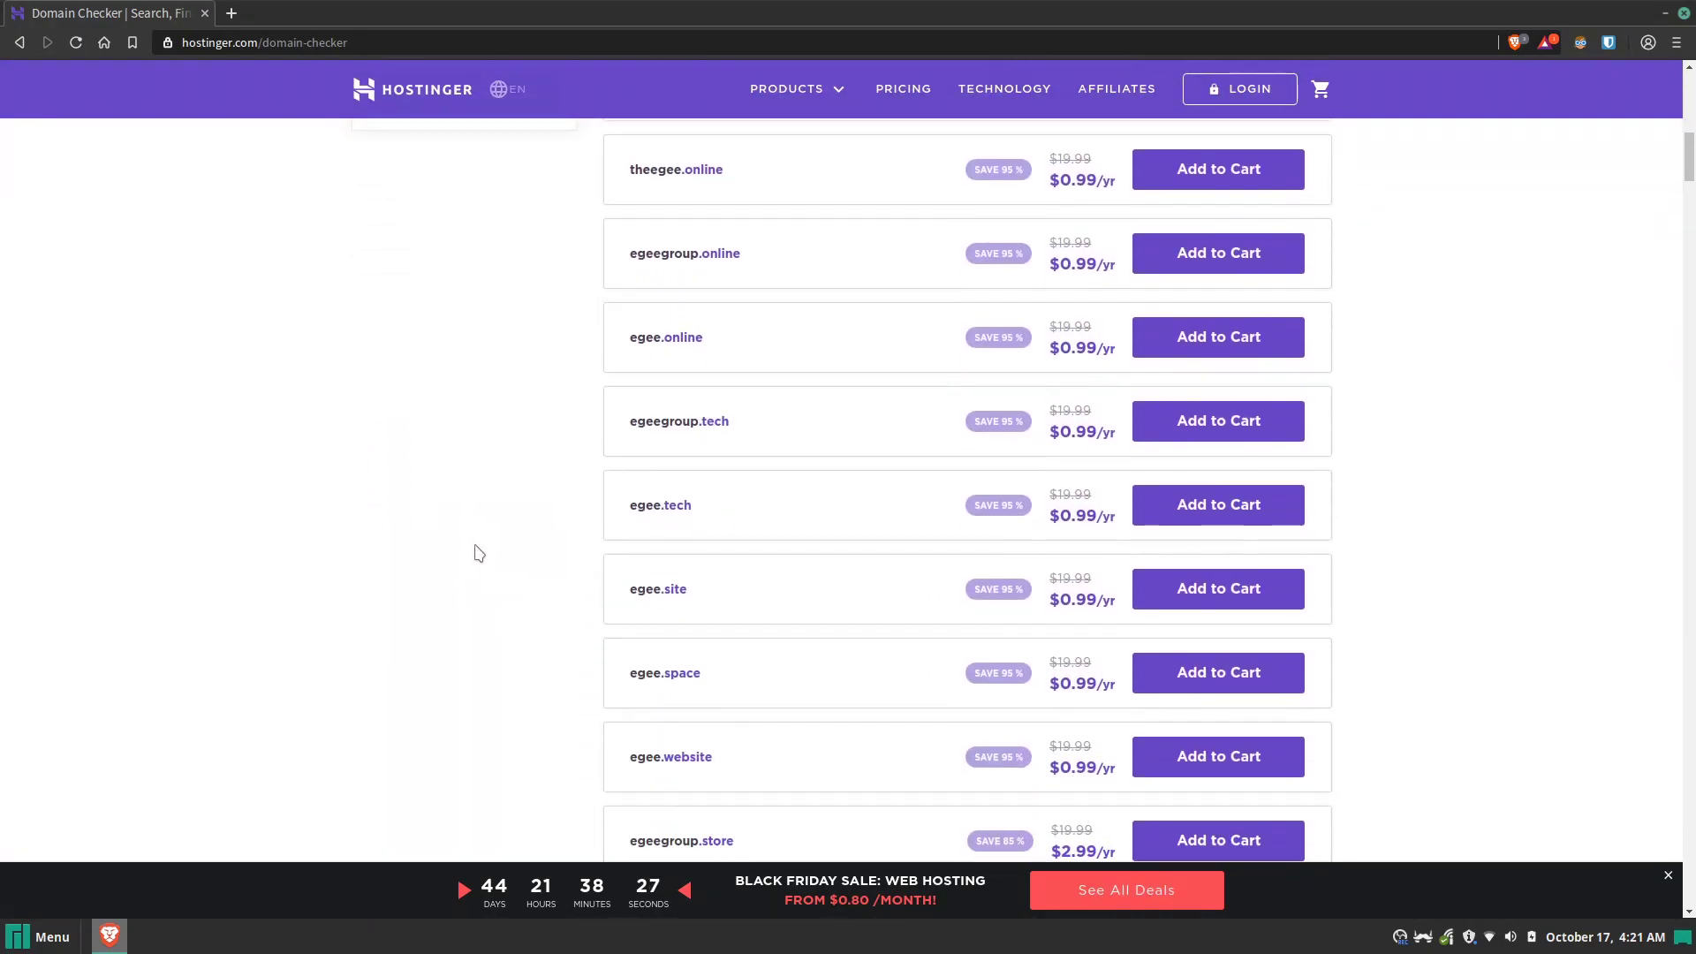
scroll(566, 680, "down", 4)
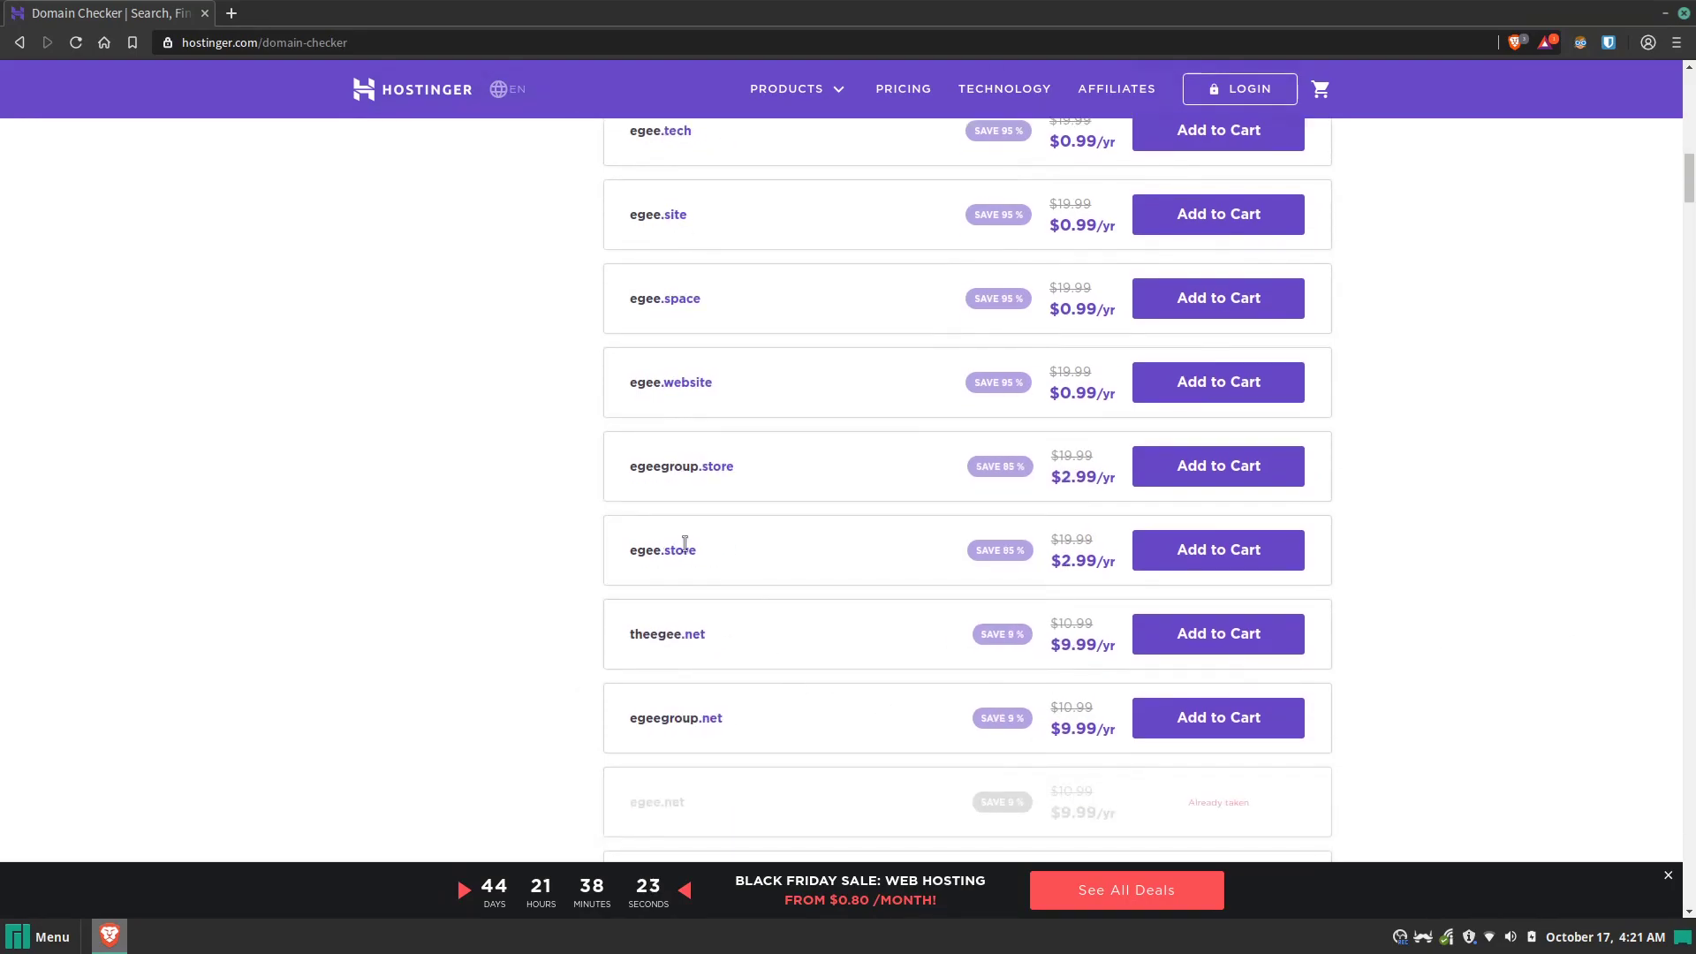
scroll(1453, 579, "up", 12)
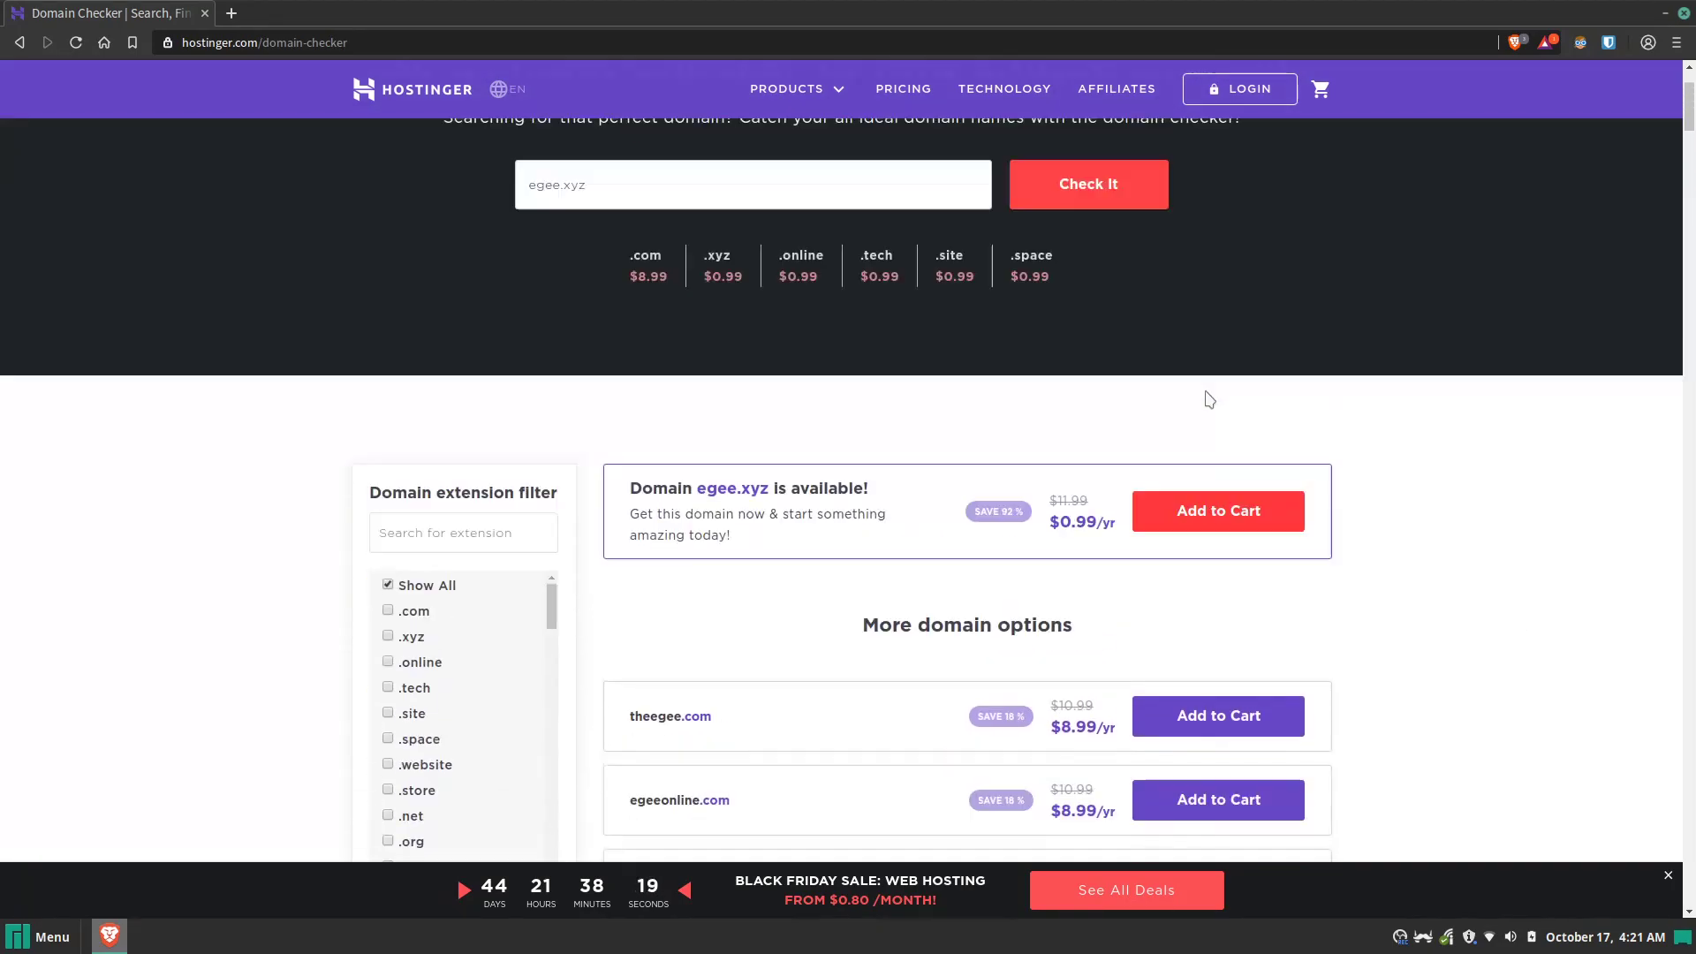
left_click(1209, 614)
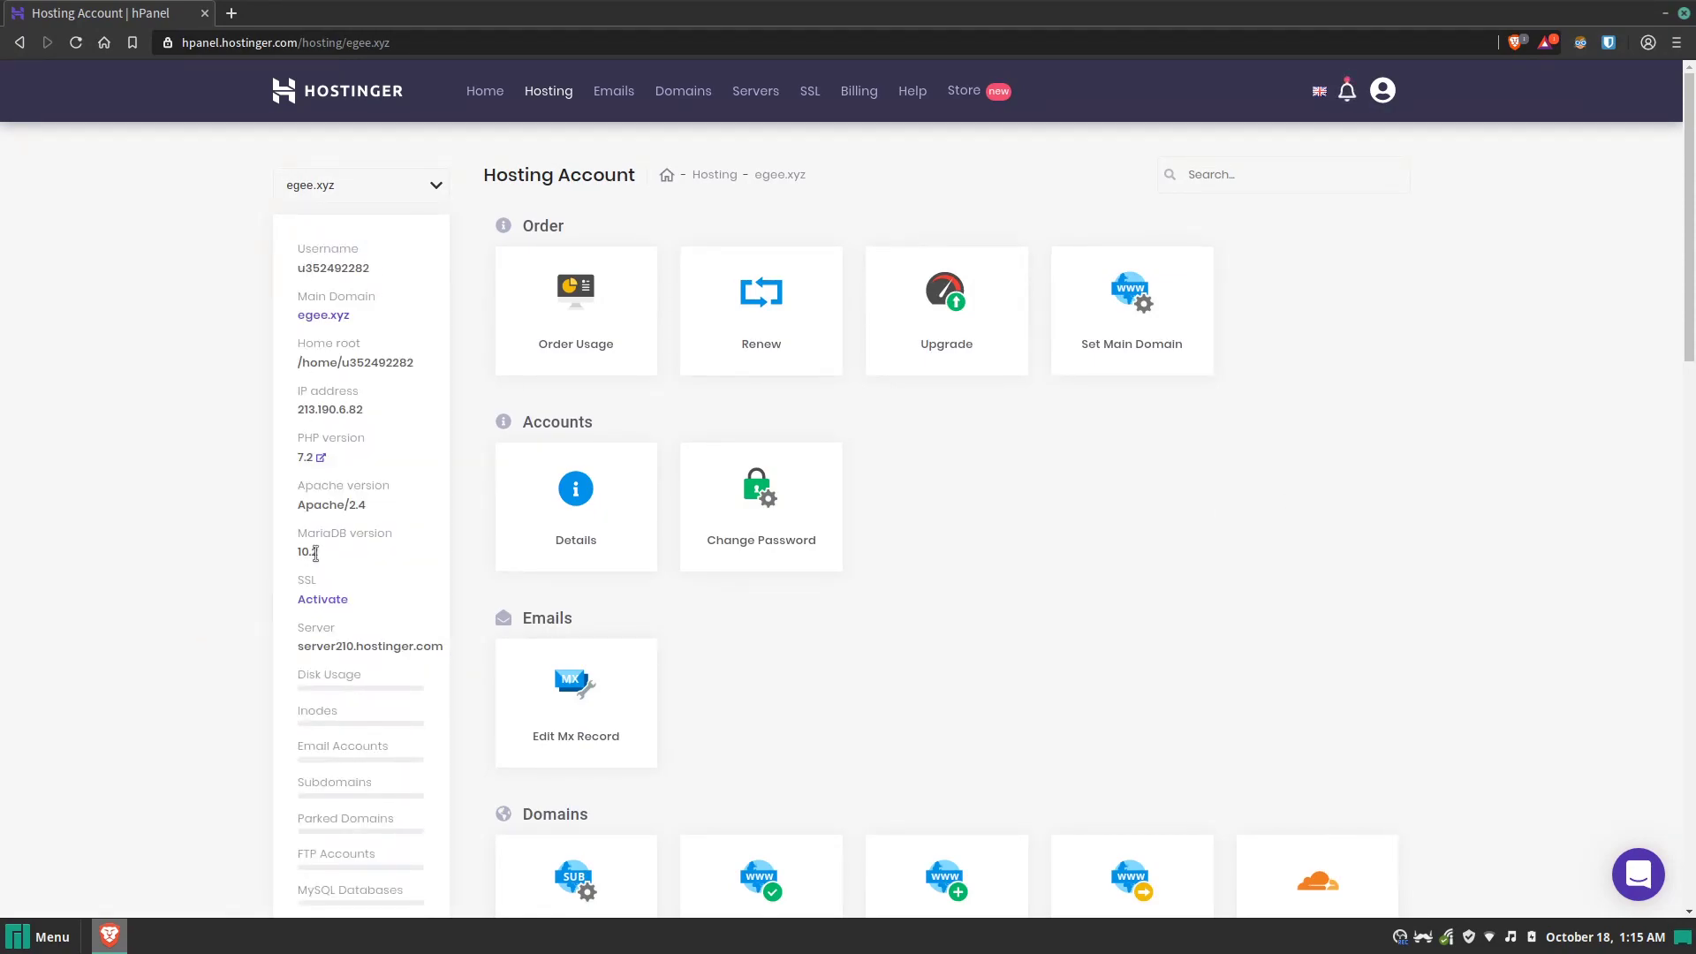
Step: Scroll through the egee.xyz hosting account's tool sections and back to the top
scroll(218, 566, "down", 4)
scroll(219, 565, "down", 4)
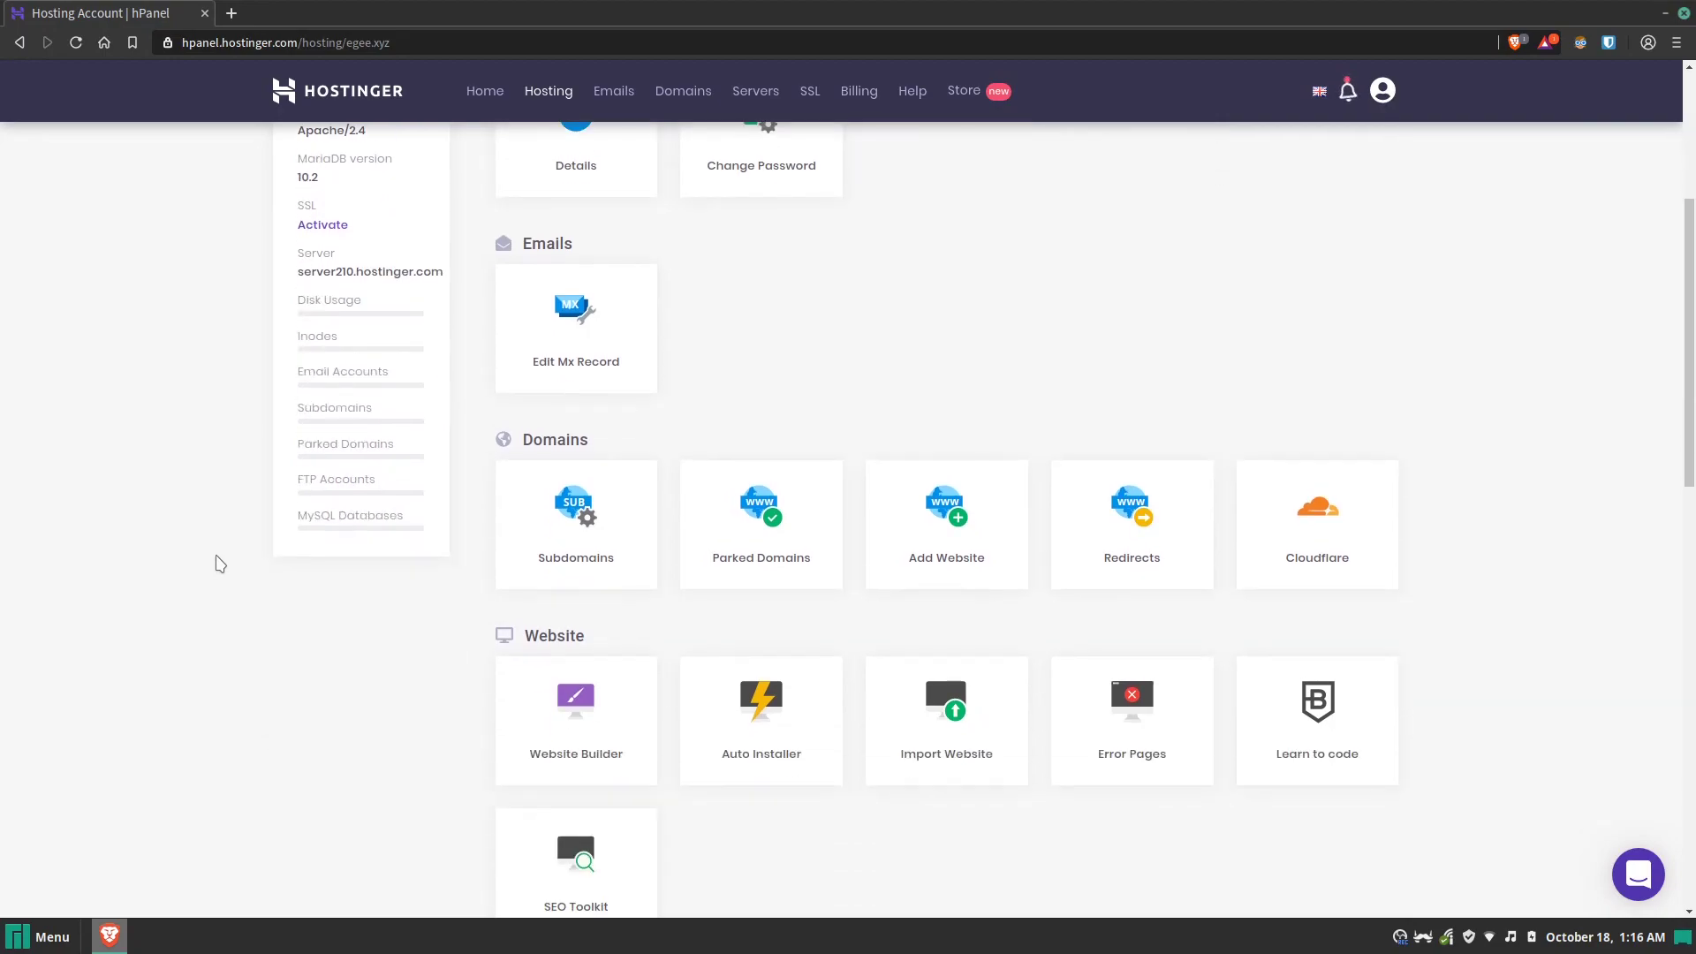
scroll(220, 565, "down", 4)
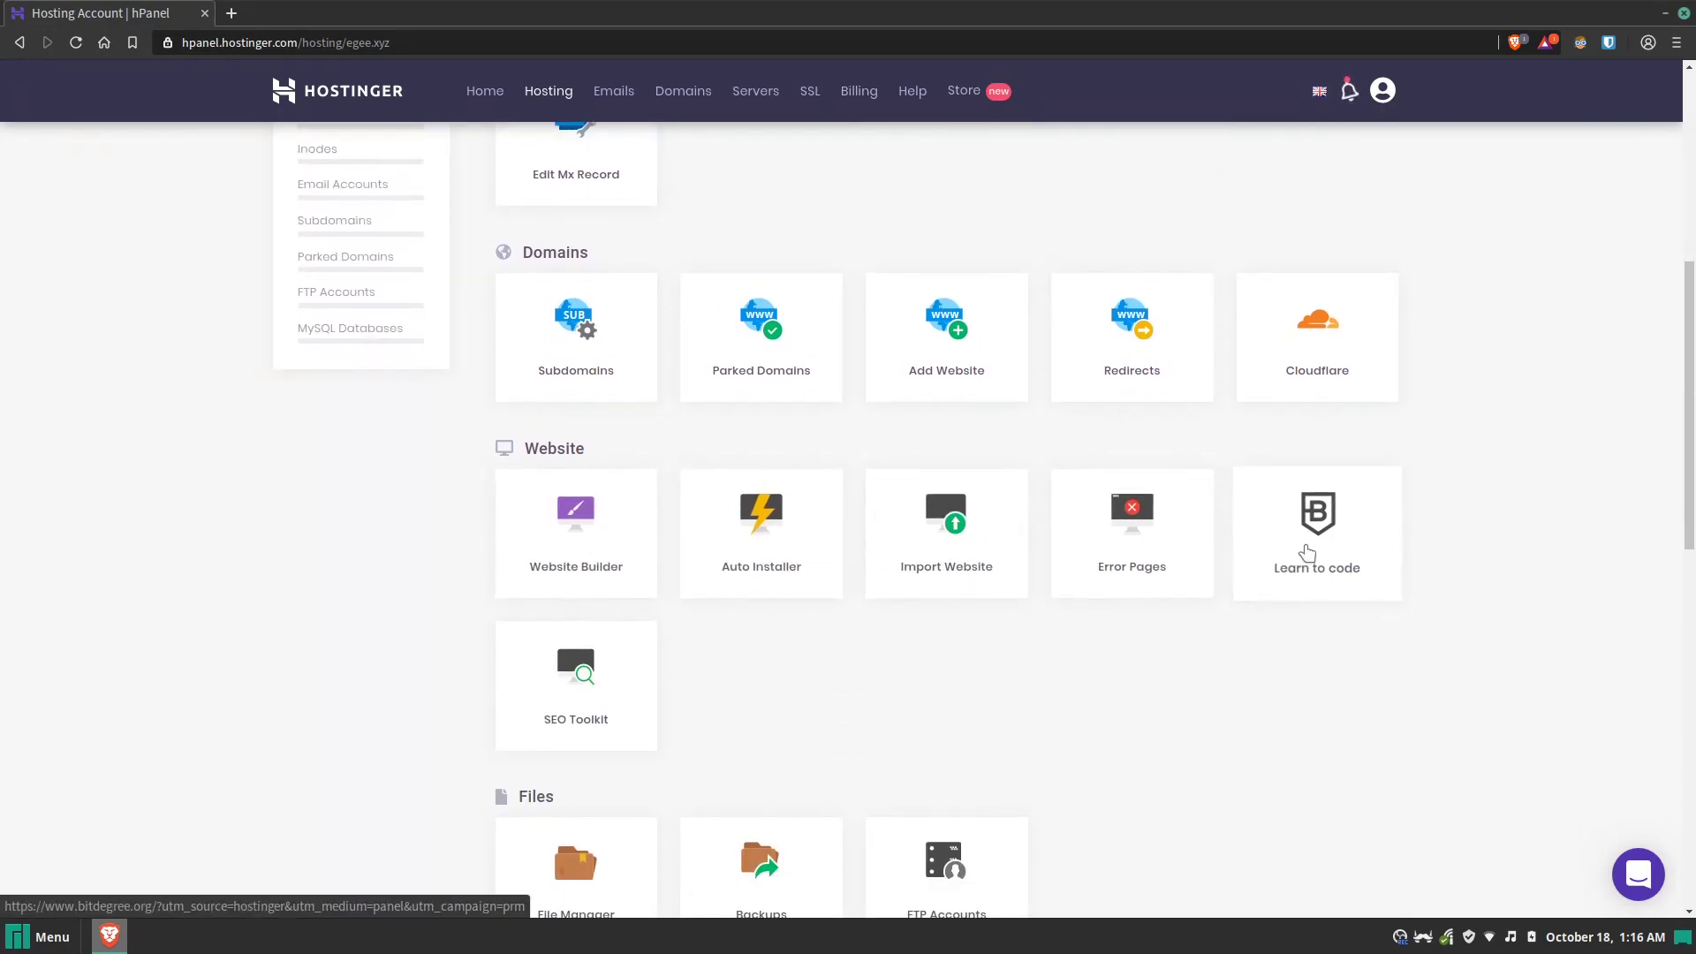
scroll(1179, 665, "down", 10)
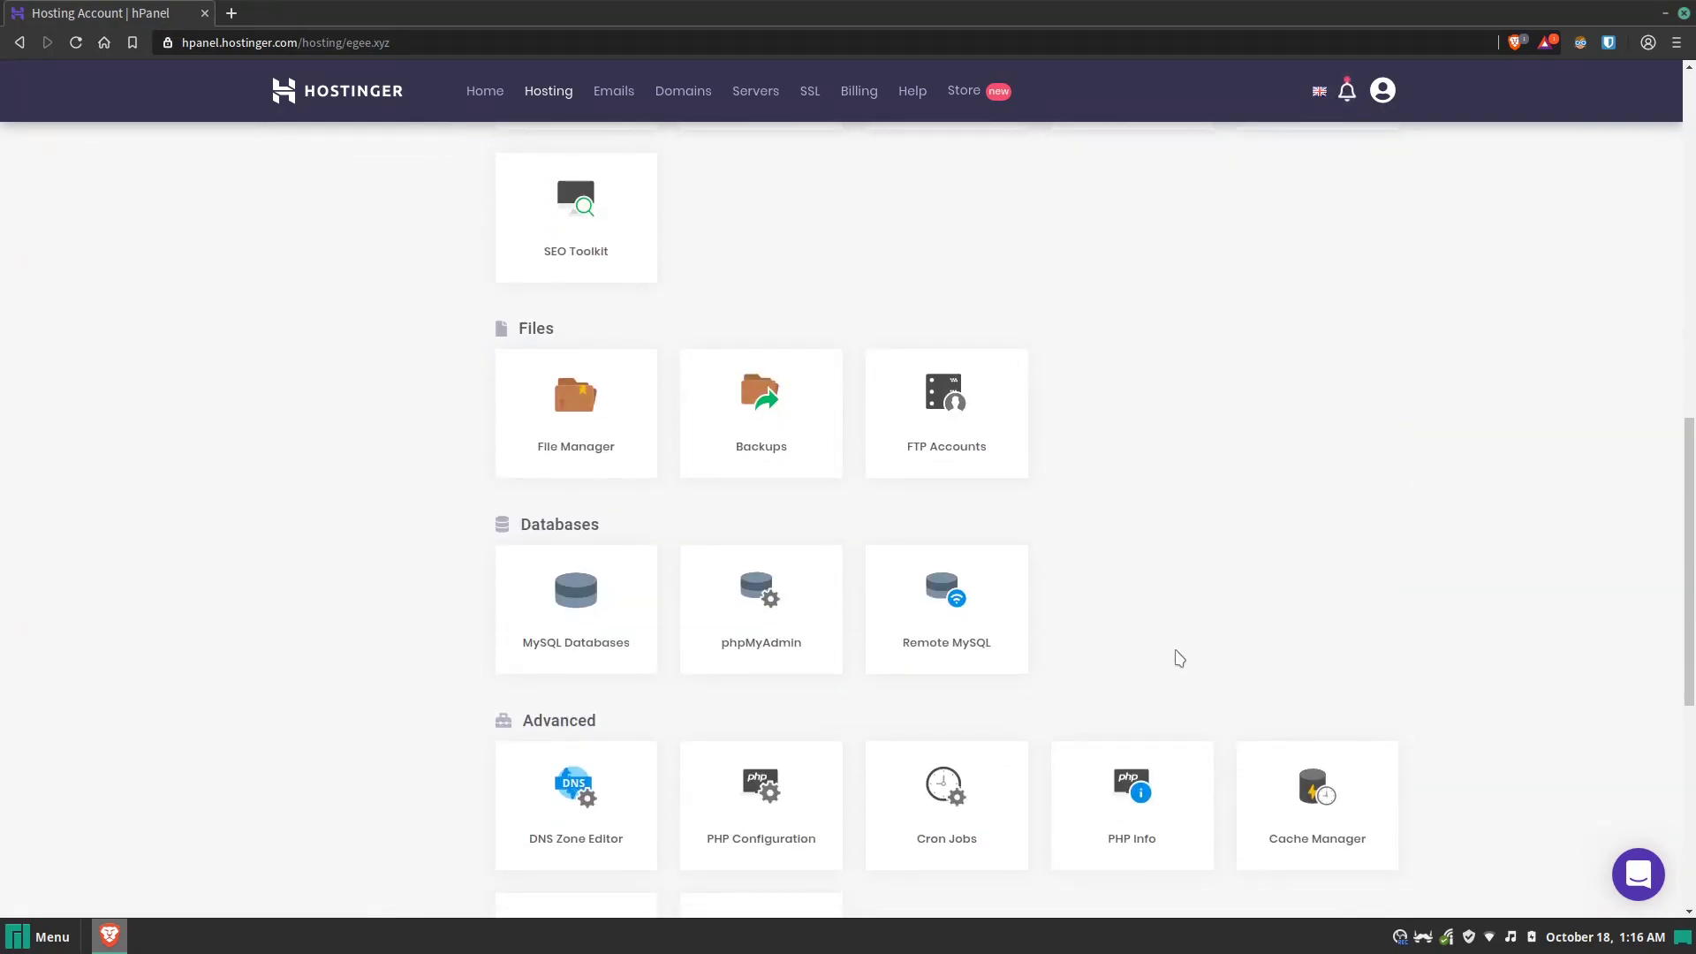
scroll(1484, 539, "down", 13)
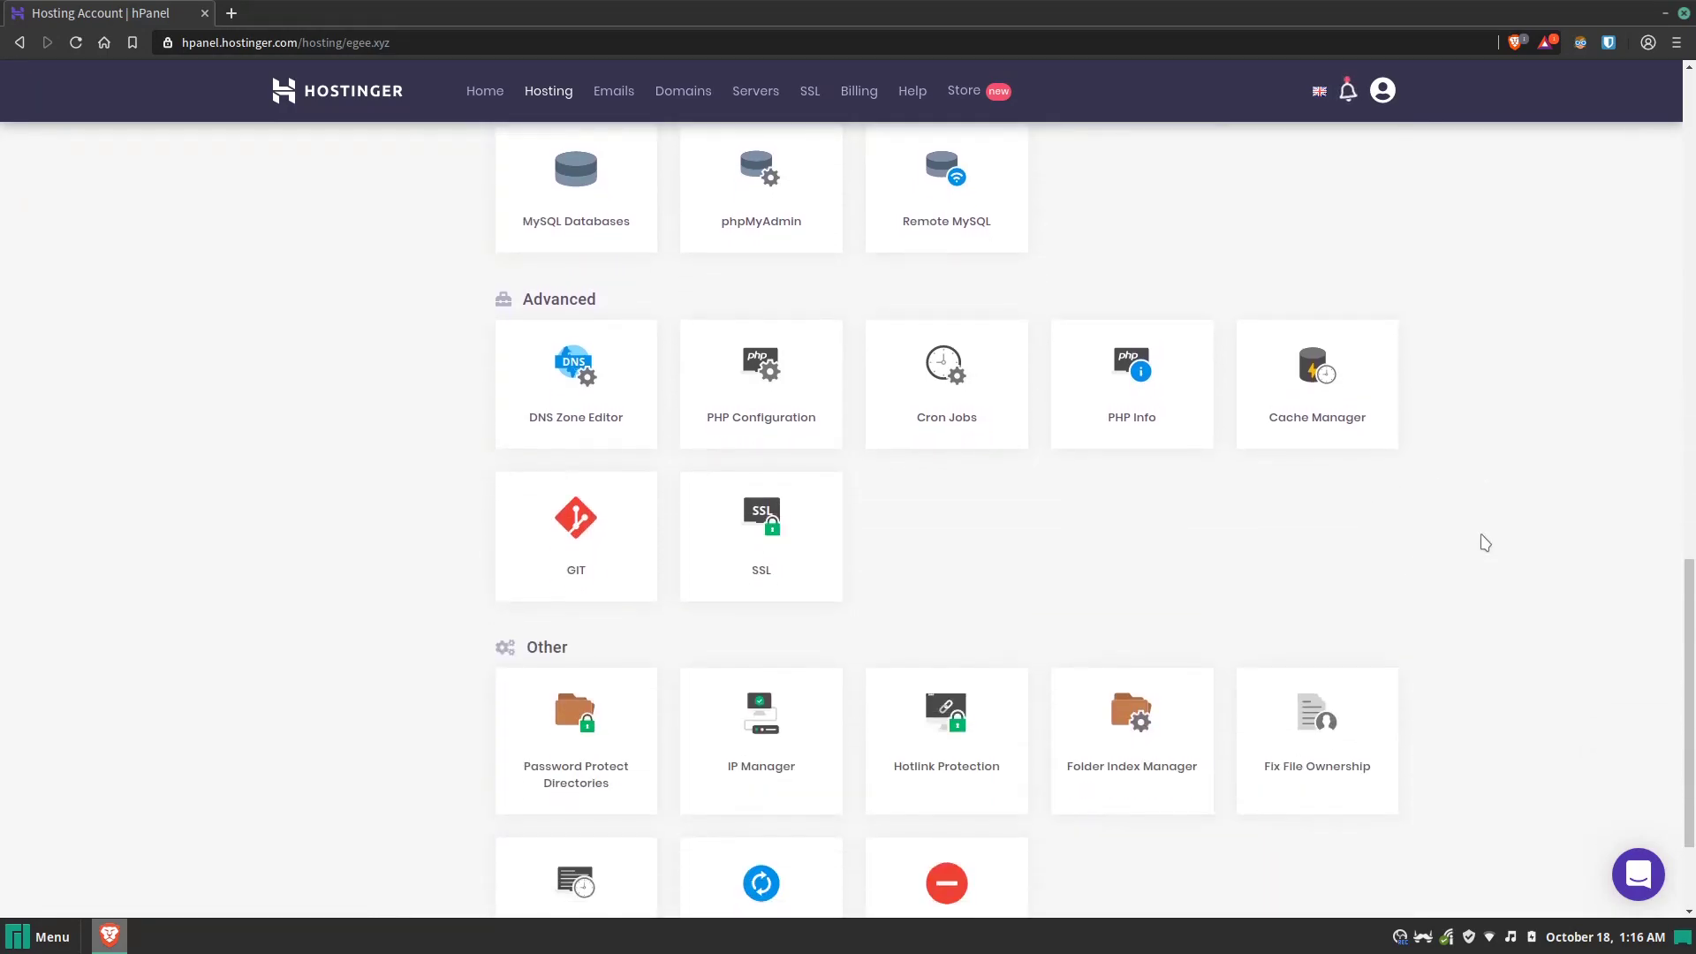
scroll(1484, 541, "up", 2)
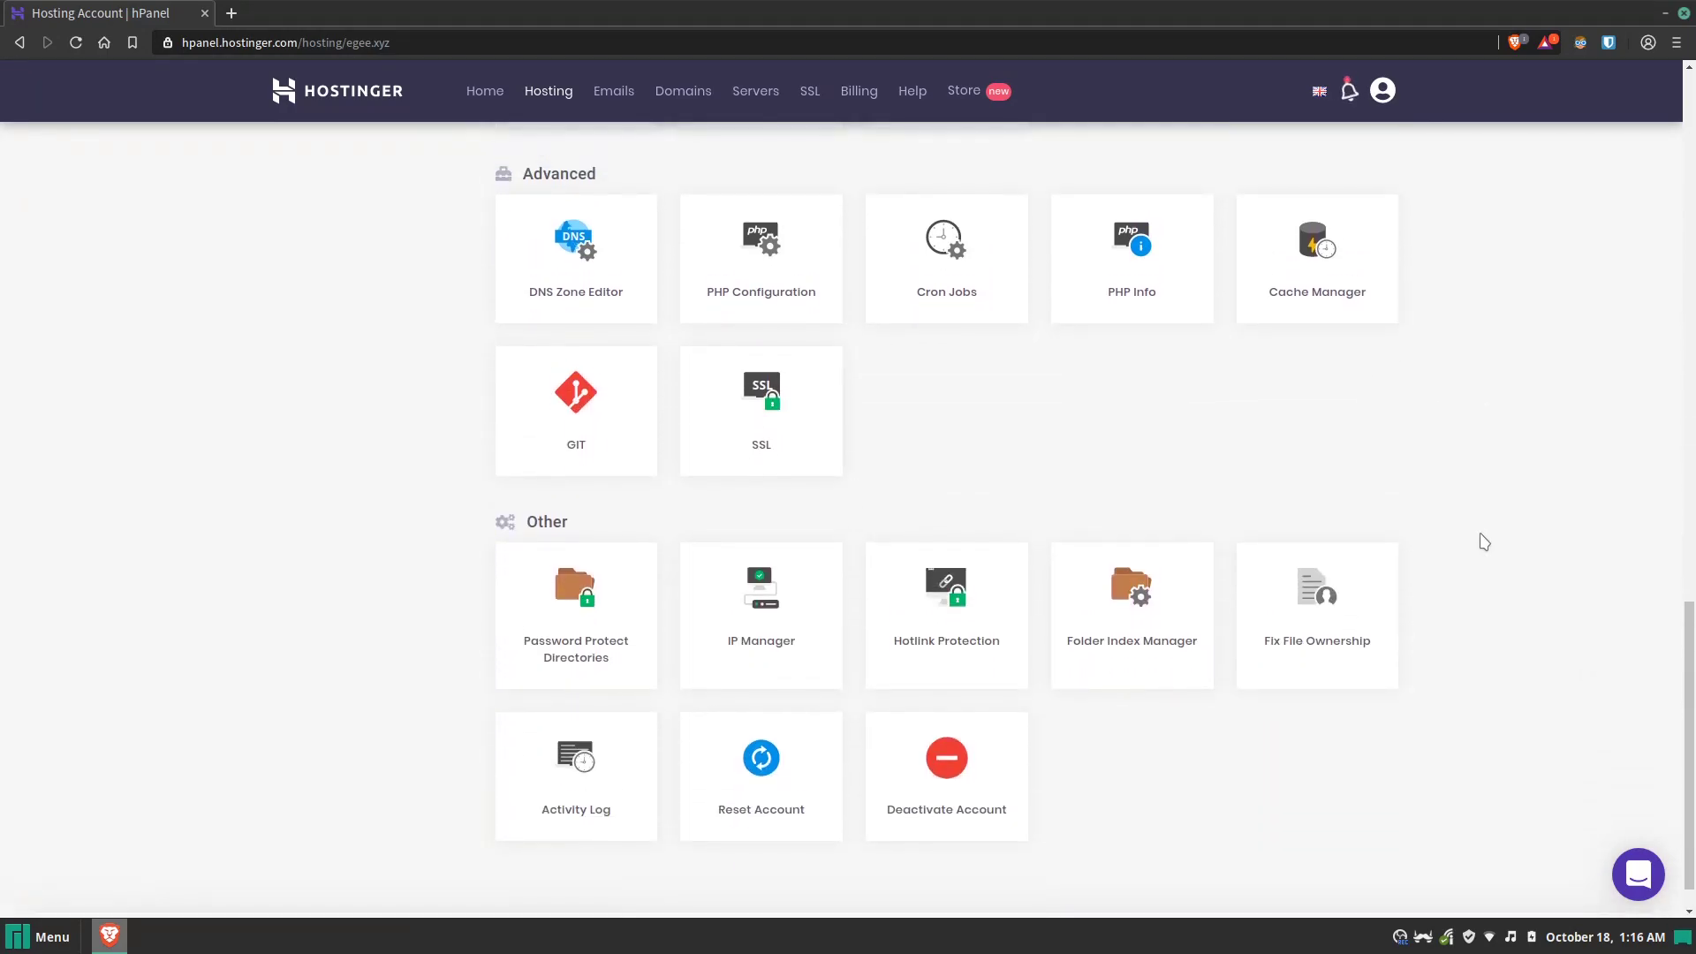
scroll(1166, 664, "up", 20)
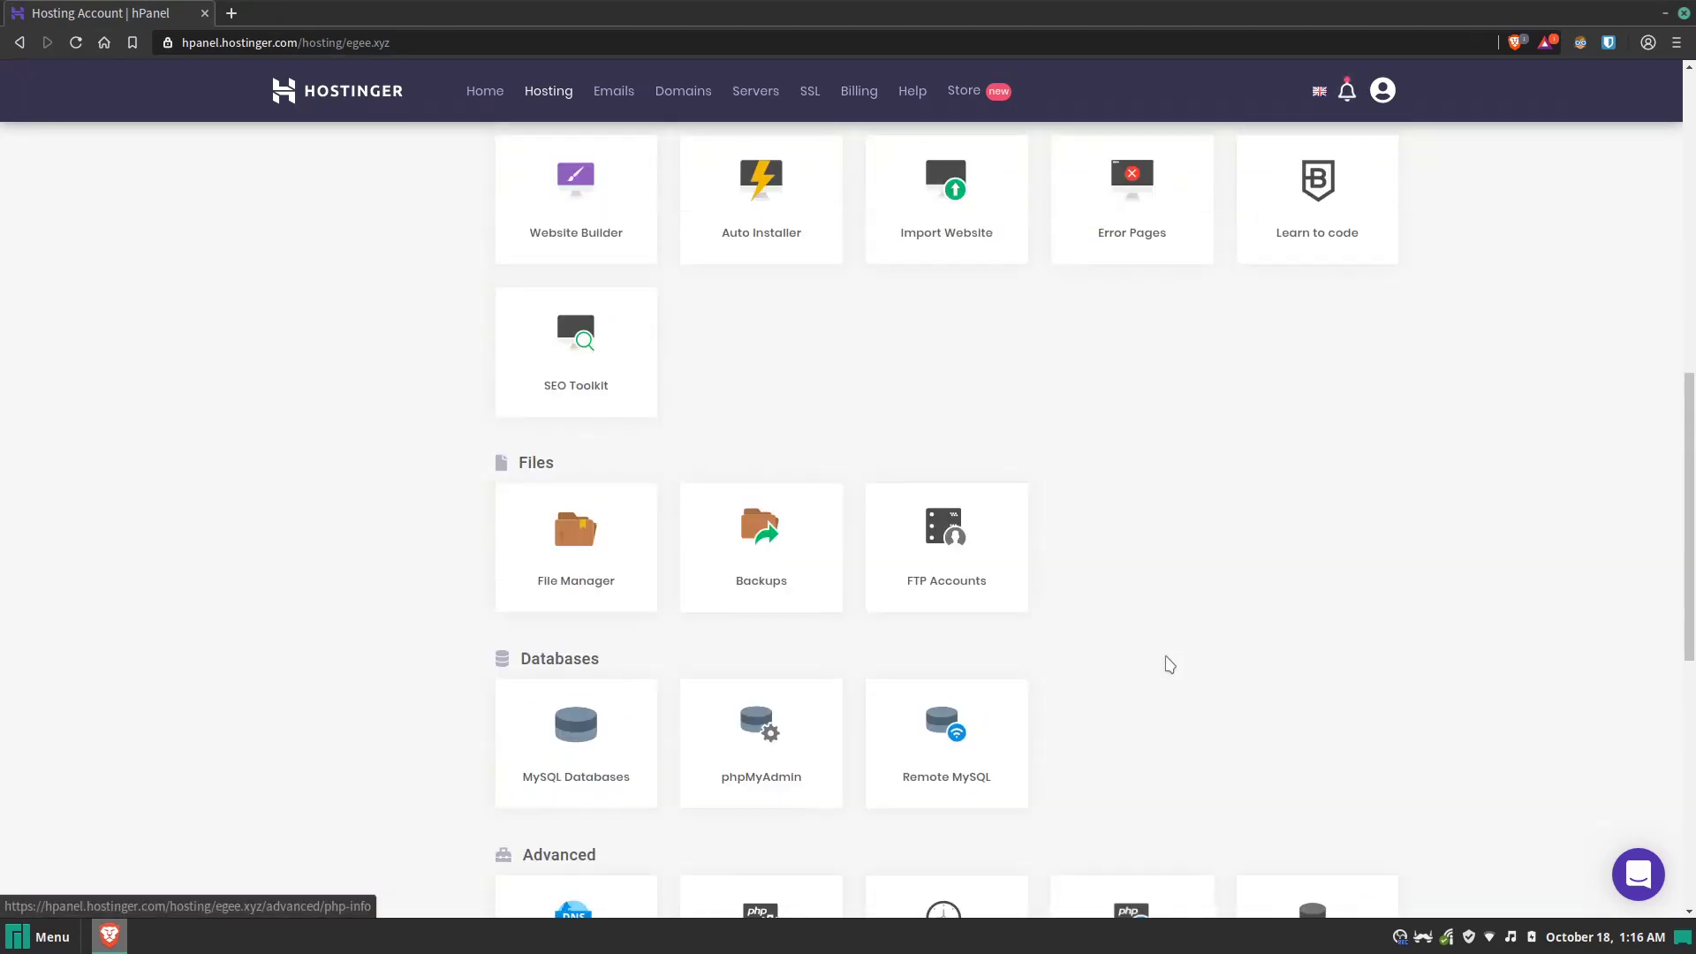
scroll(1166, 662, "up", 2)
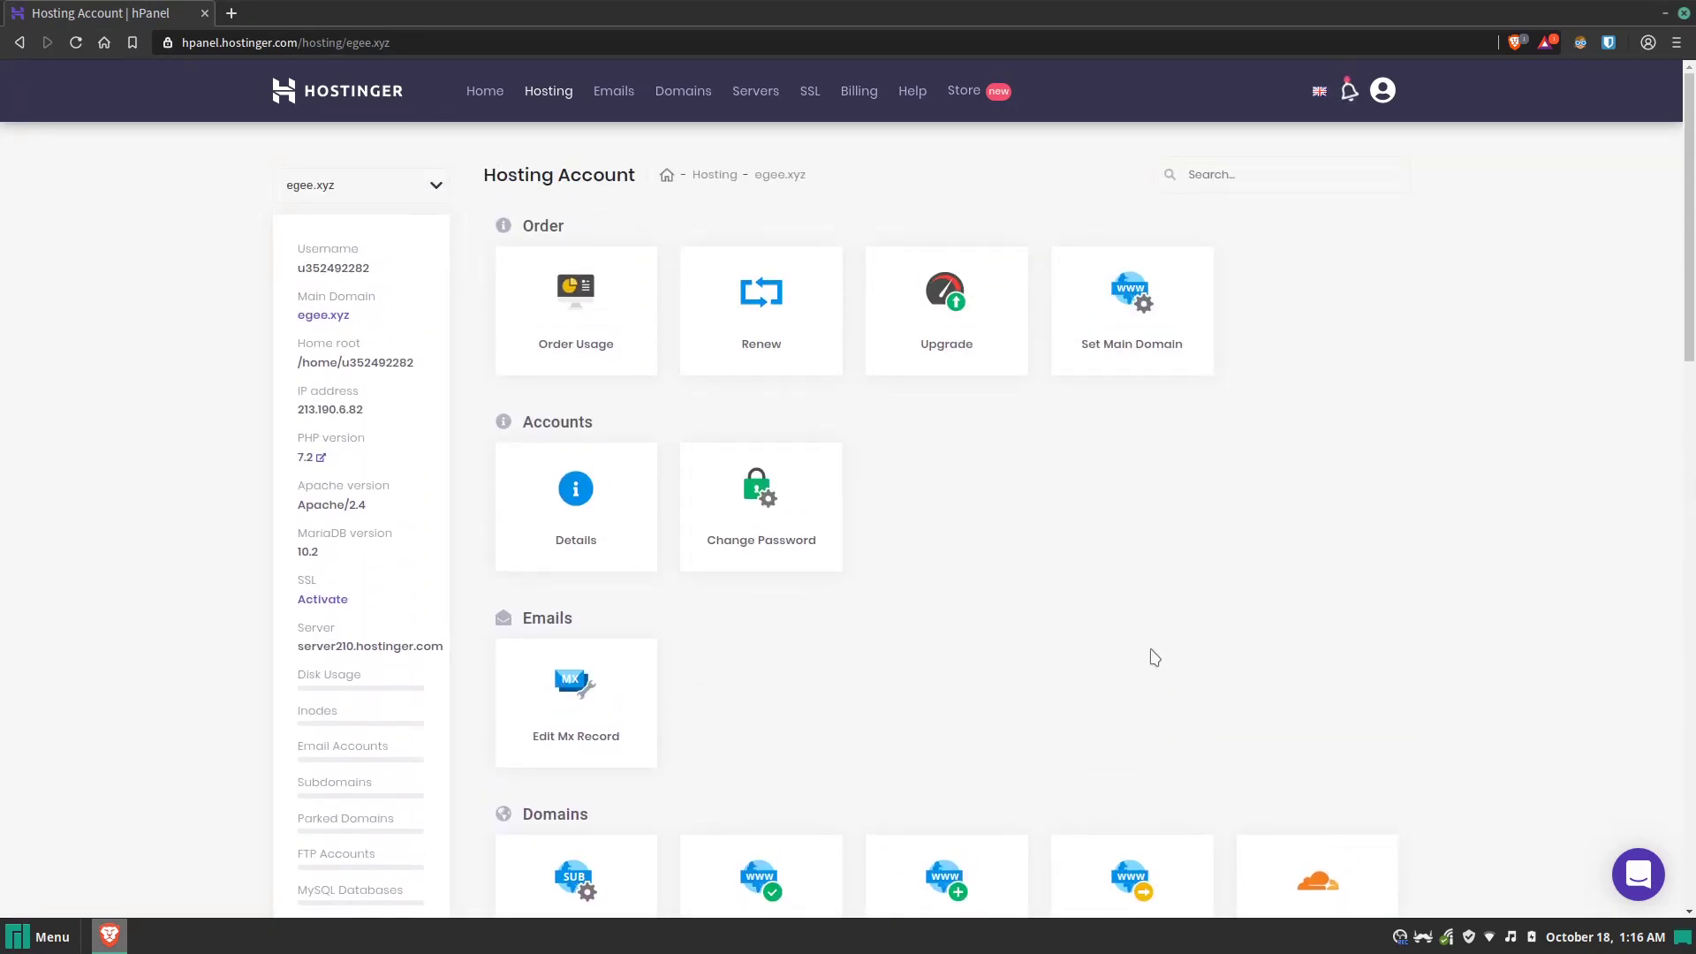
Step: Open egee.xyz in a new tab to see the 'Your account has been created!' page
left_click(232, 13)
type("egee.xyz")
key("Return")
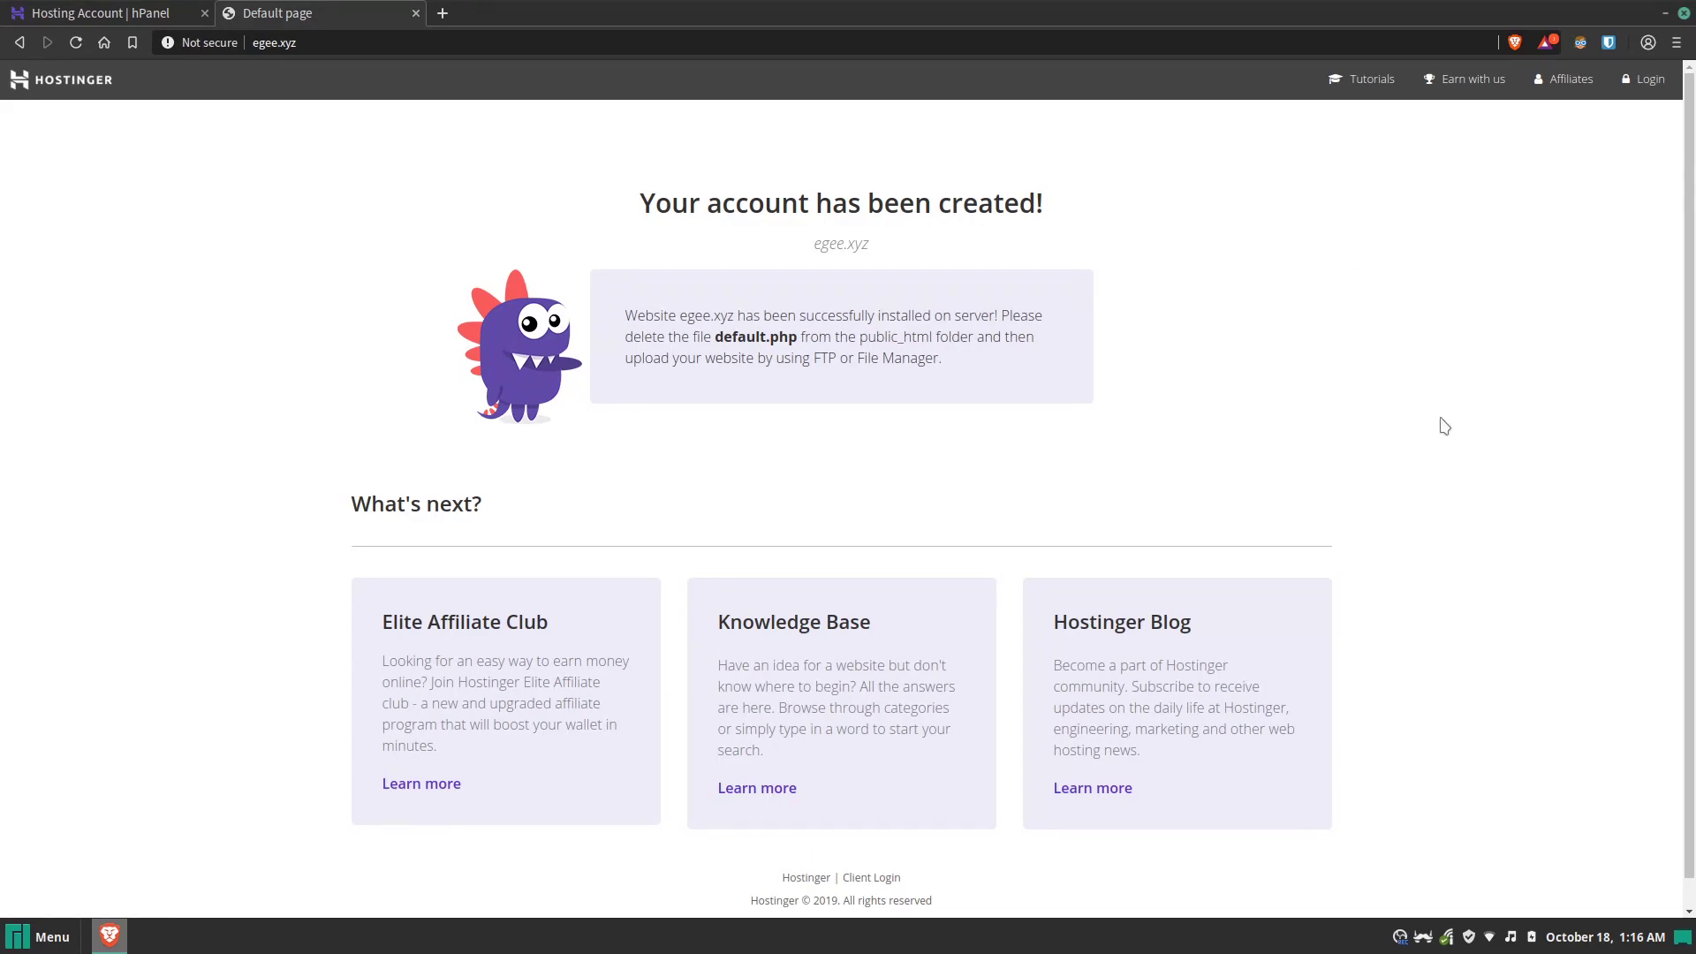
scroll(1435, 438, "down", 1)
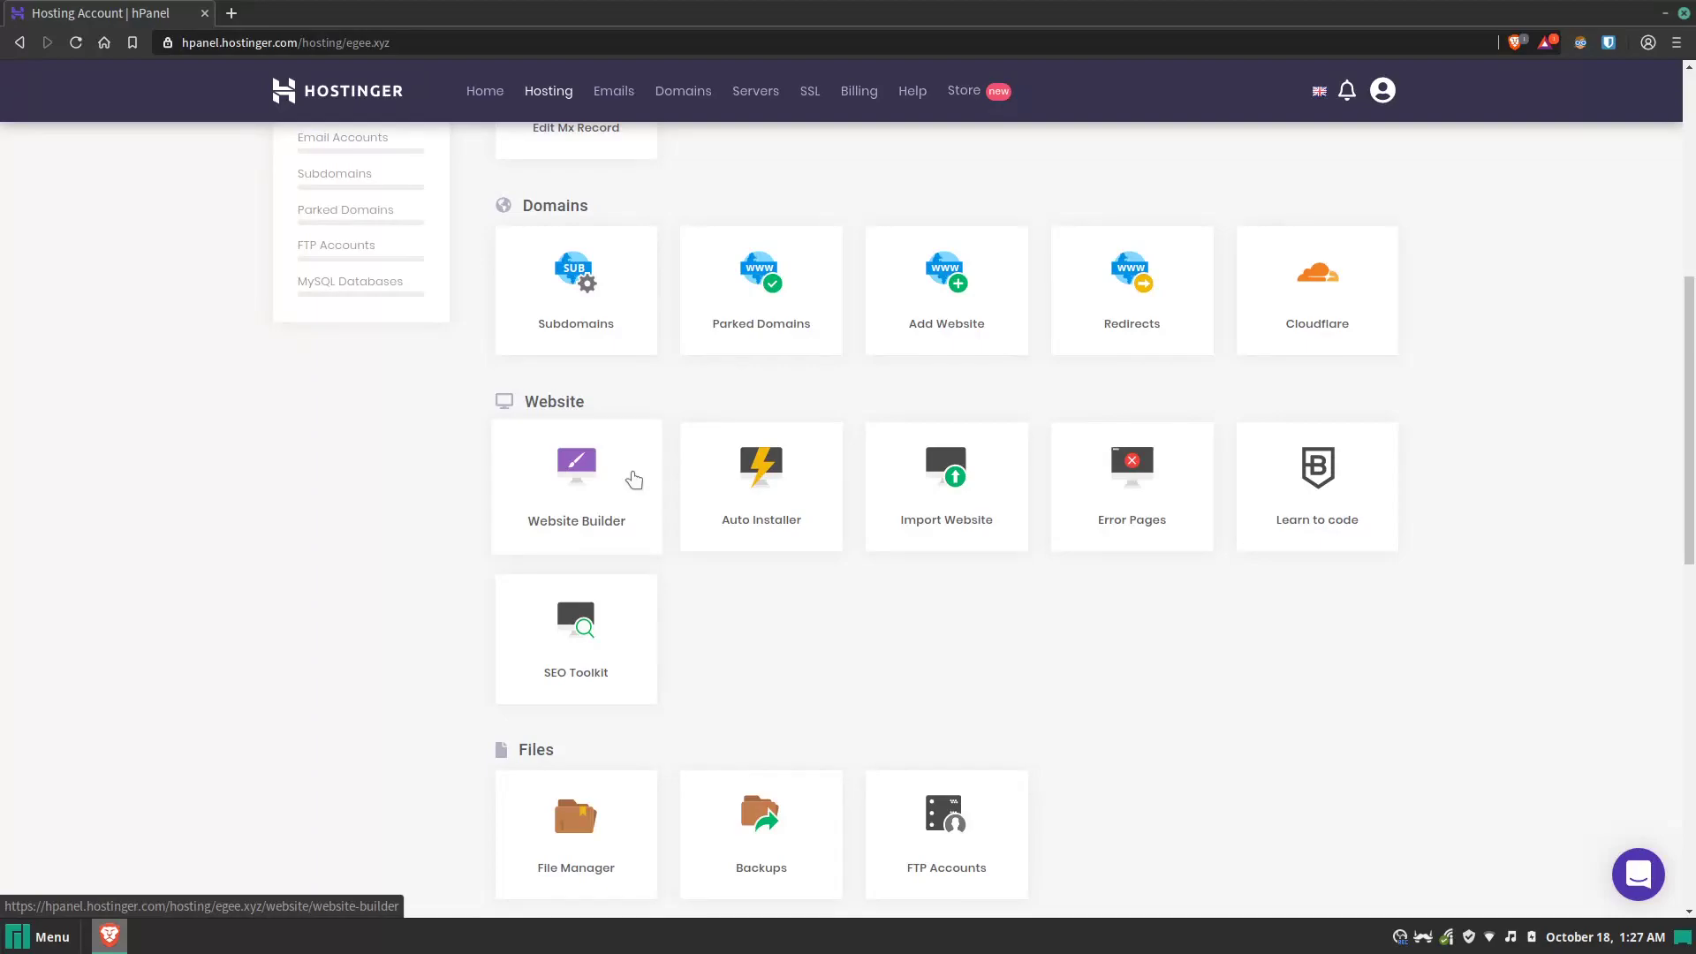
Step: Open the Website Builder from the hosting account and launch it for egee.xyz
left_click(633, 480)
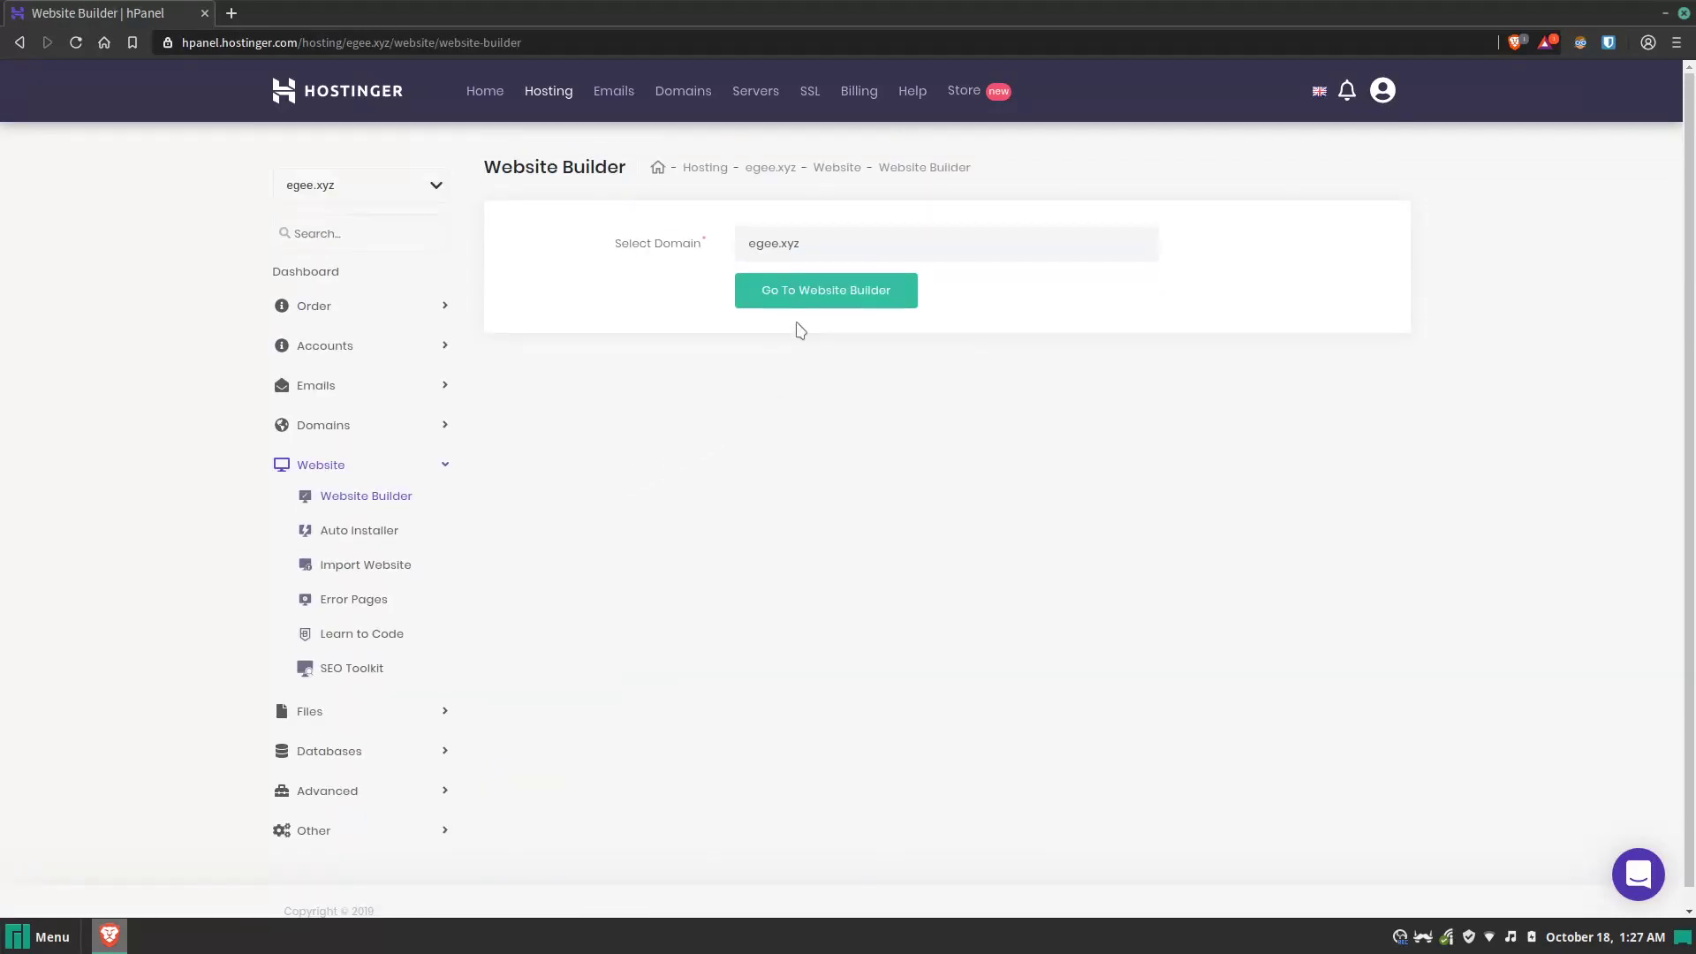
left_click(800, 294)
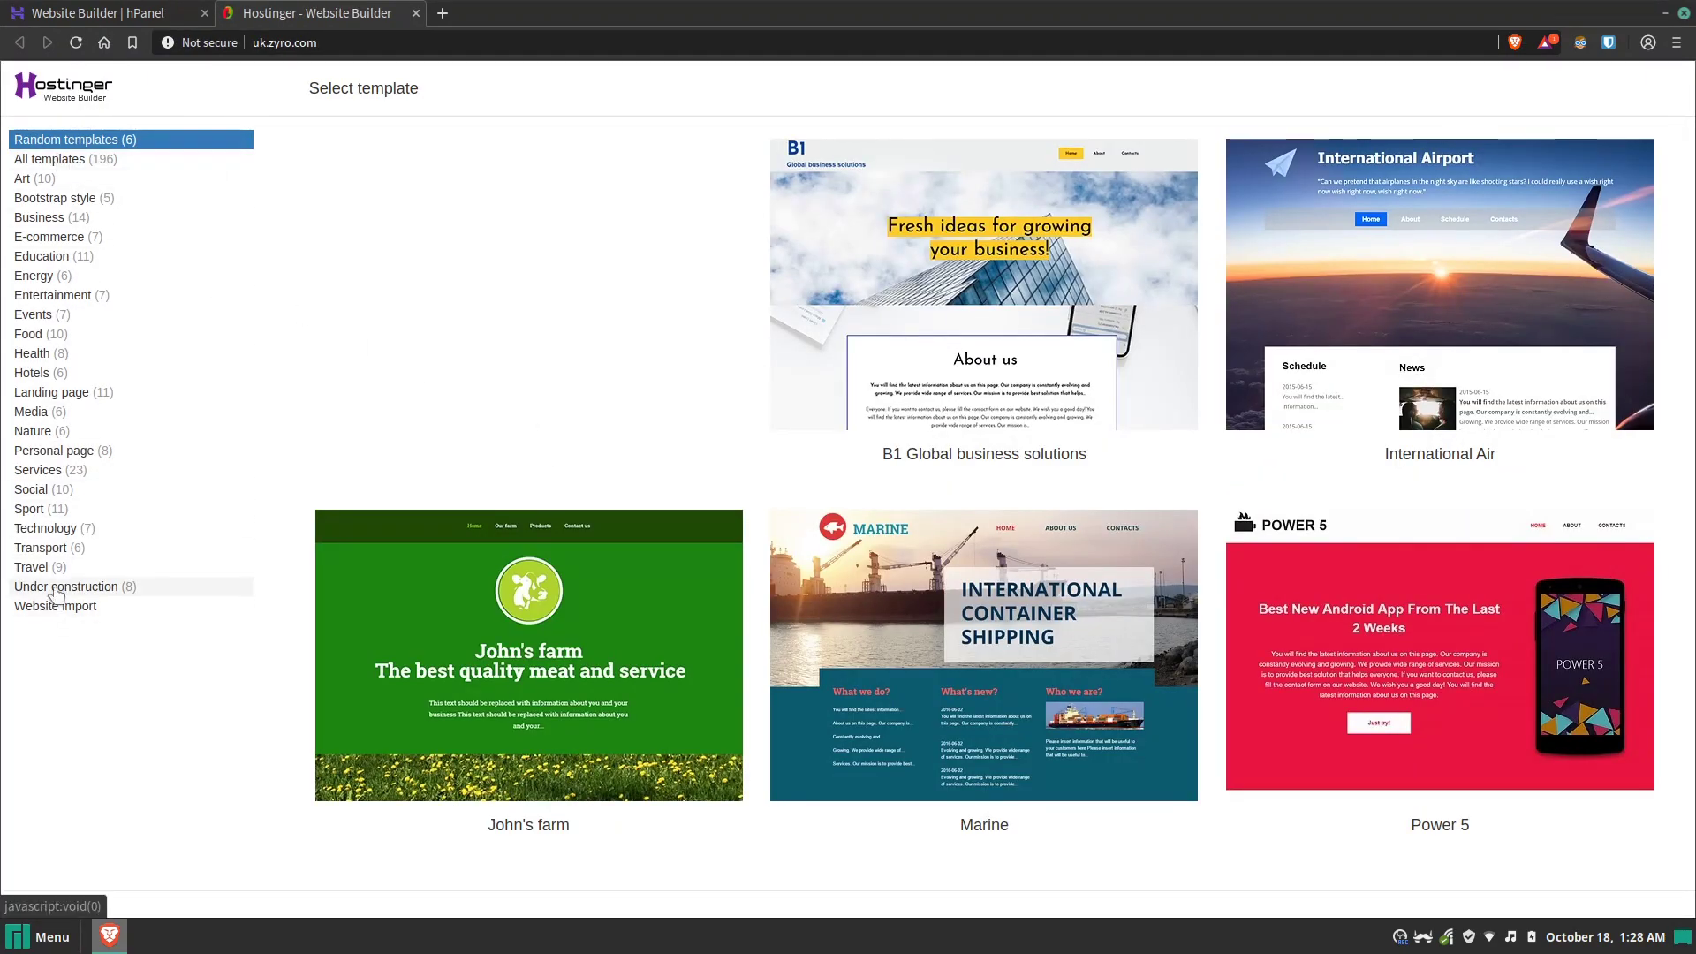
Step: Browse the Bootstrap style, Personal page, Social and Technology template categories
left_click(82, 199)
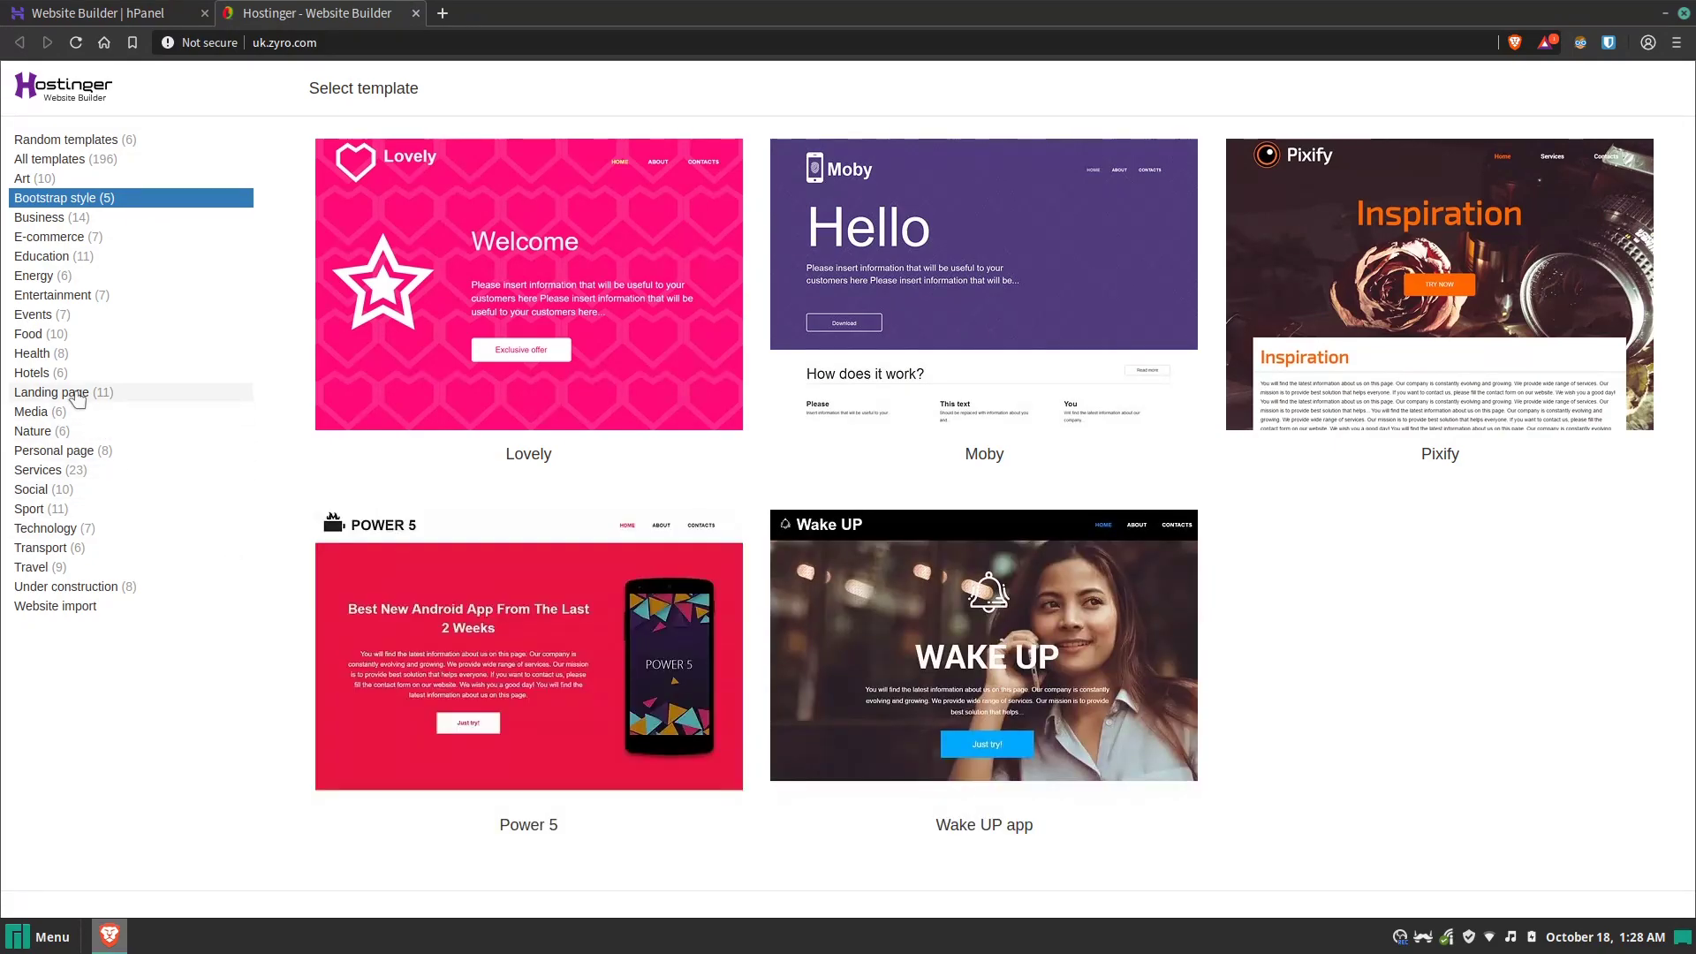
left_click(72, 452)
left_click(55, 491)
scroll(583, 501, "down", 3)
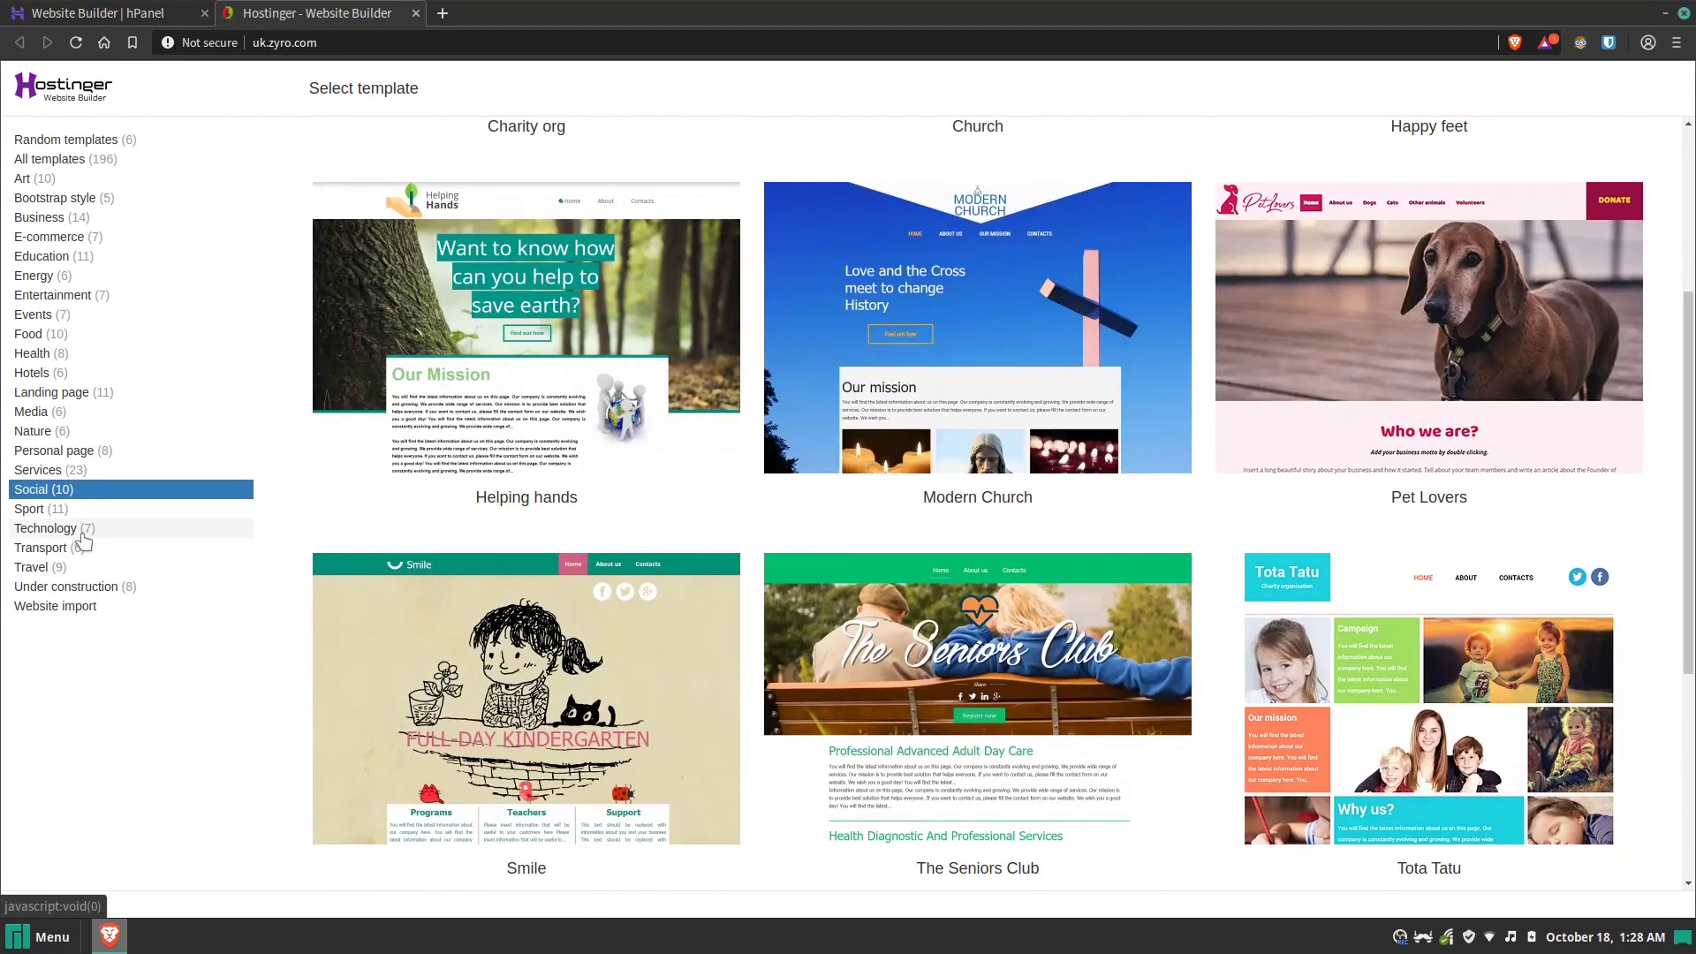
left_click(83, 532)
scroll(680, 710, "down", 4)
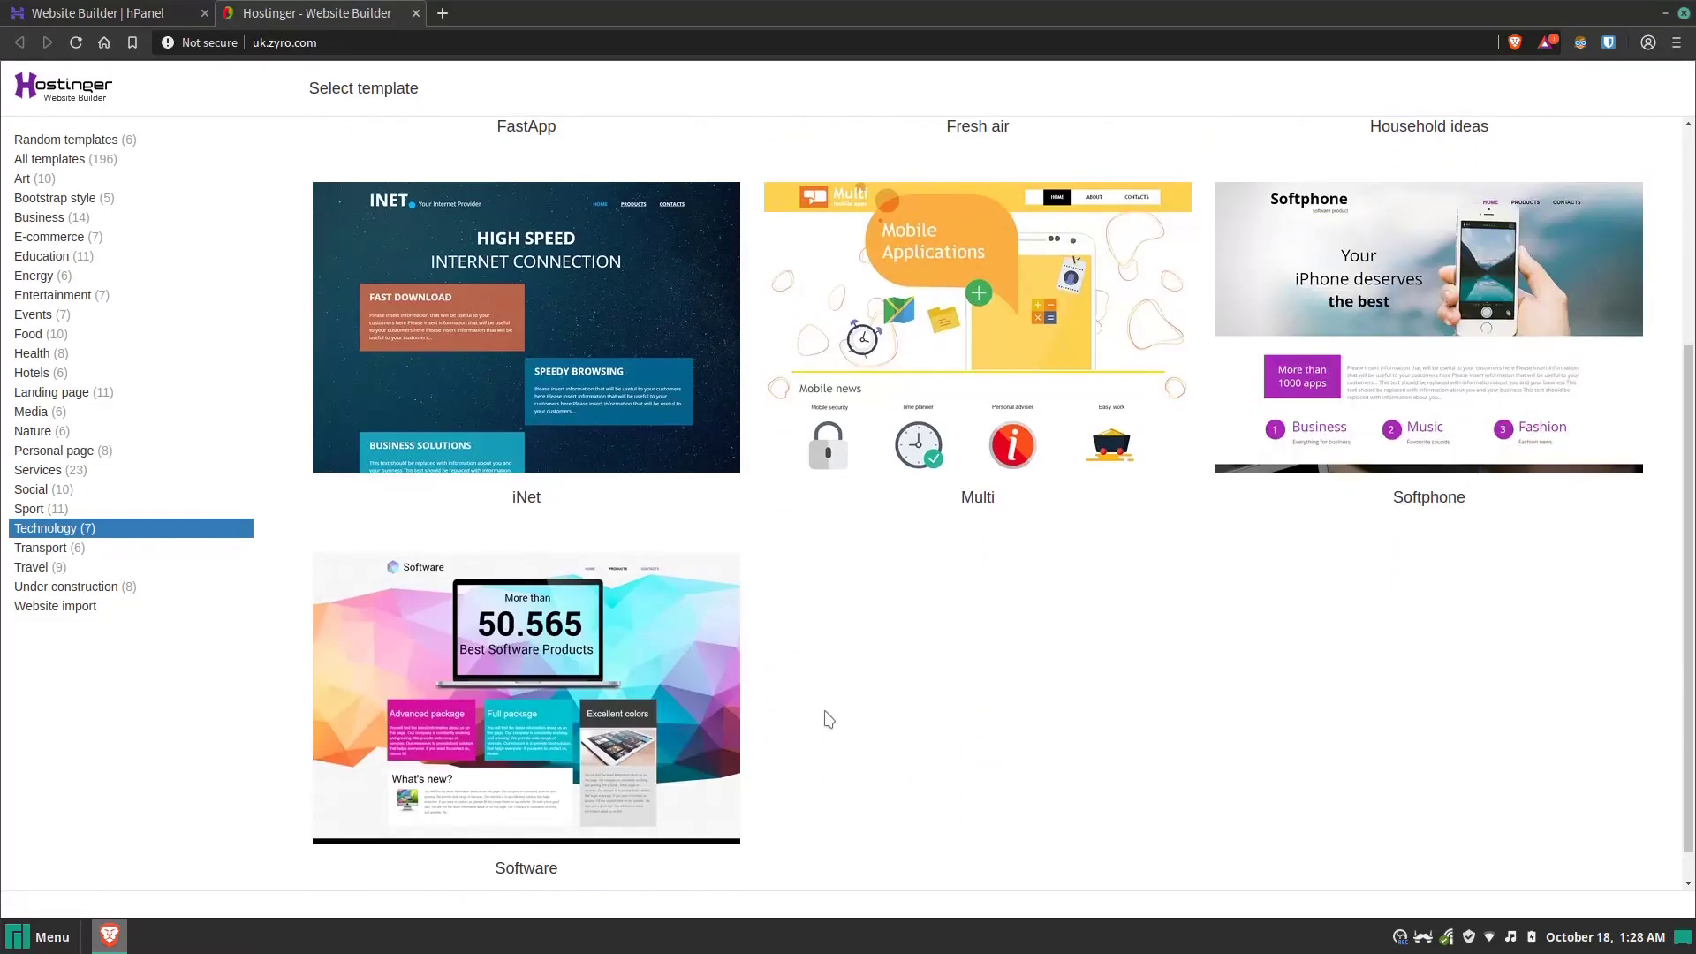
scroll(948, 720, "up", 4)
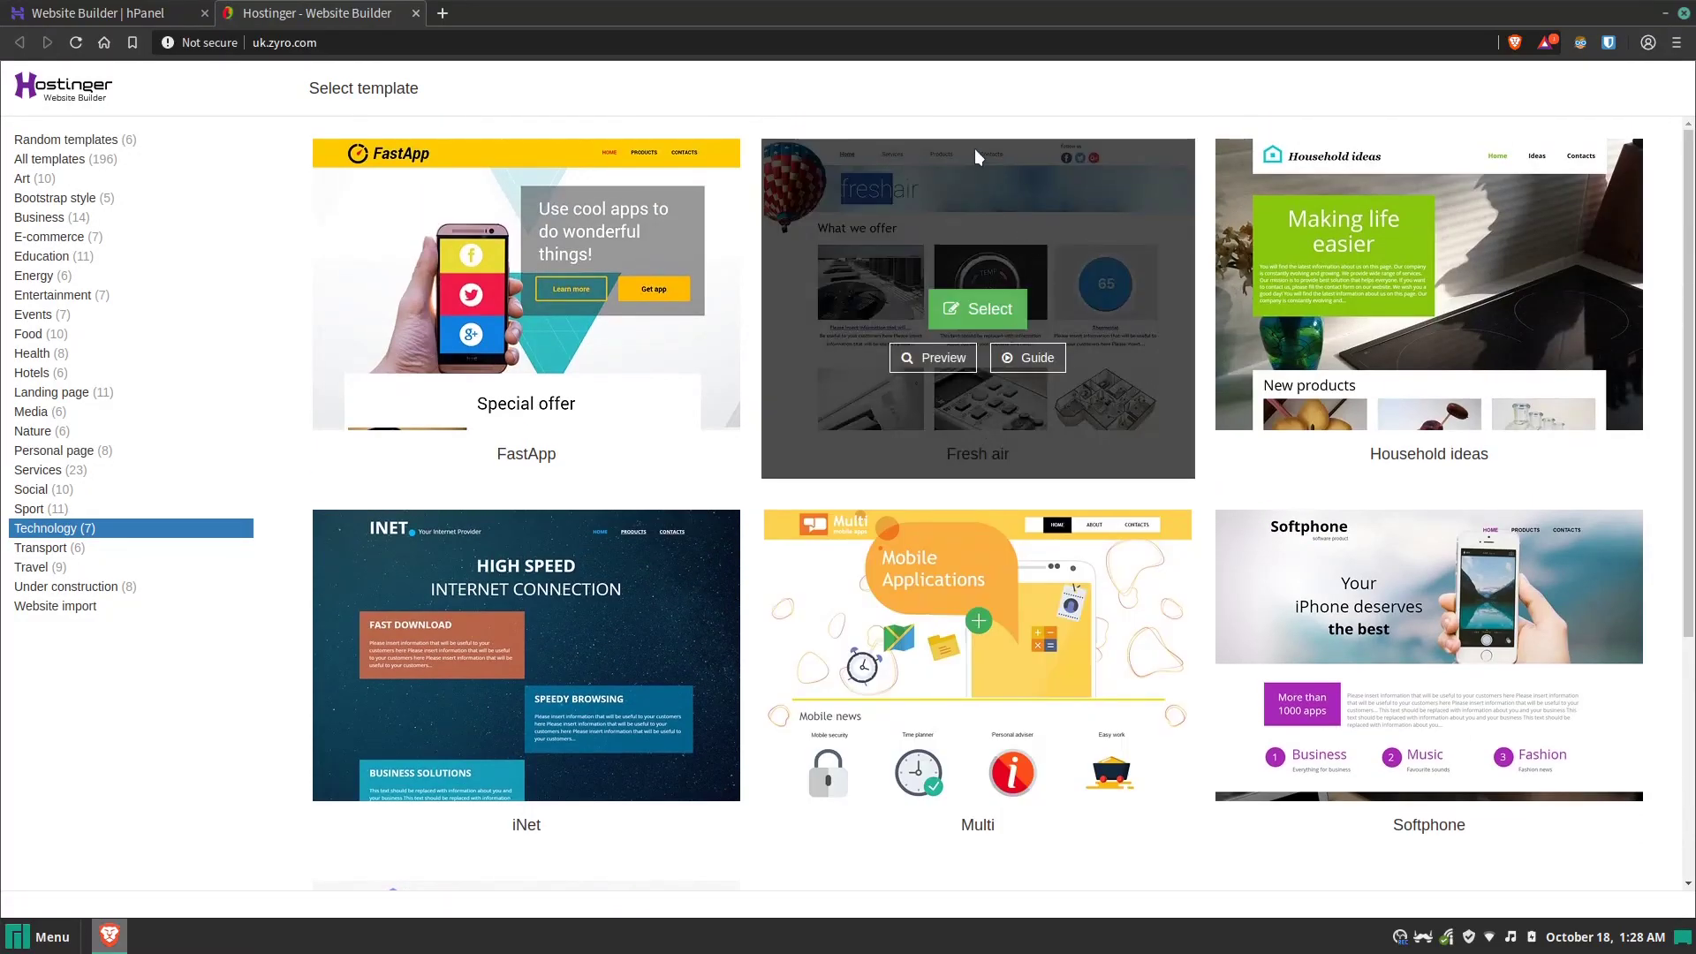
Step: Show the Landing page templates and scroll down to Loretta Dawson
left_click(82, 394)
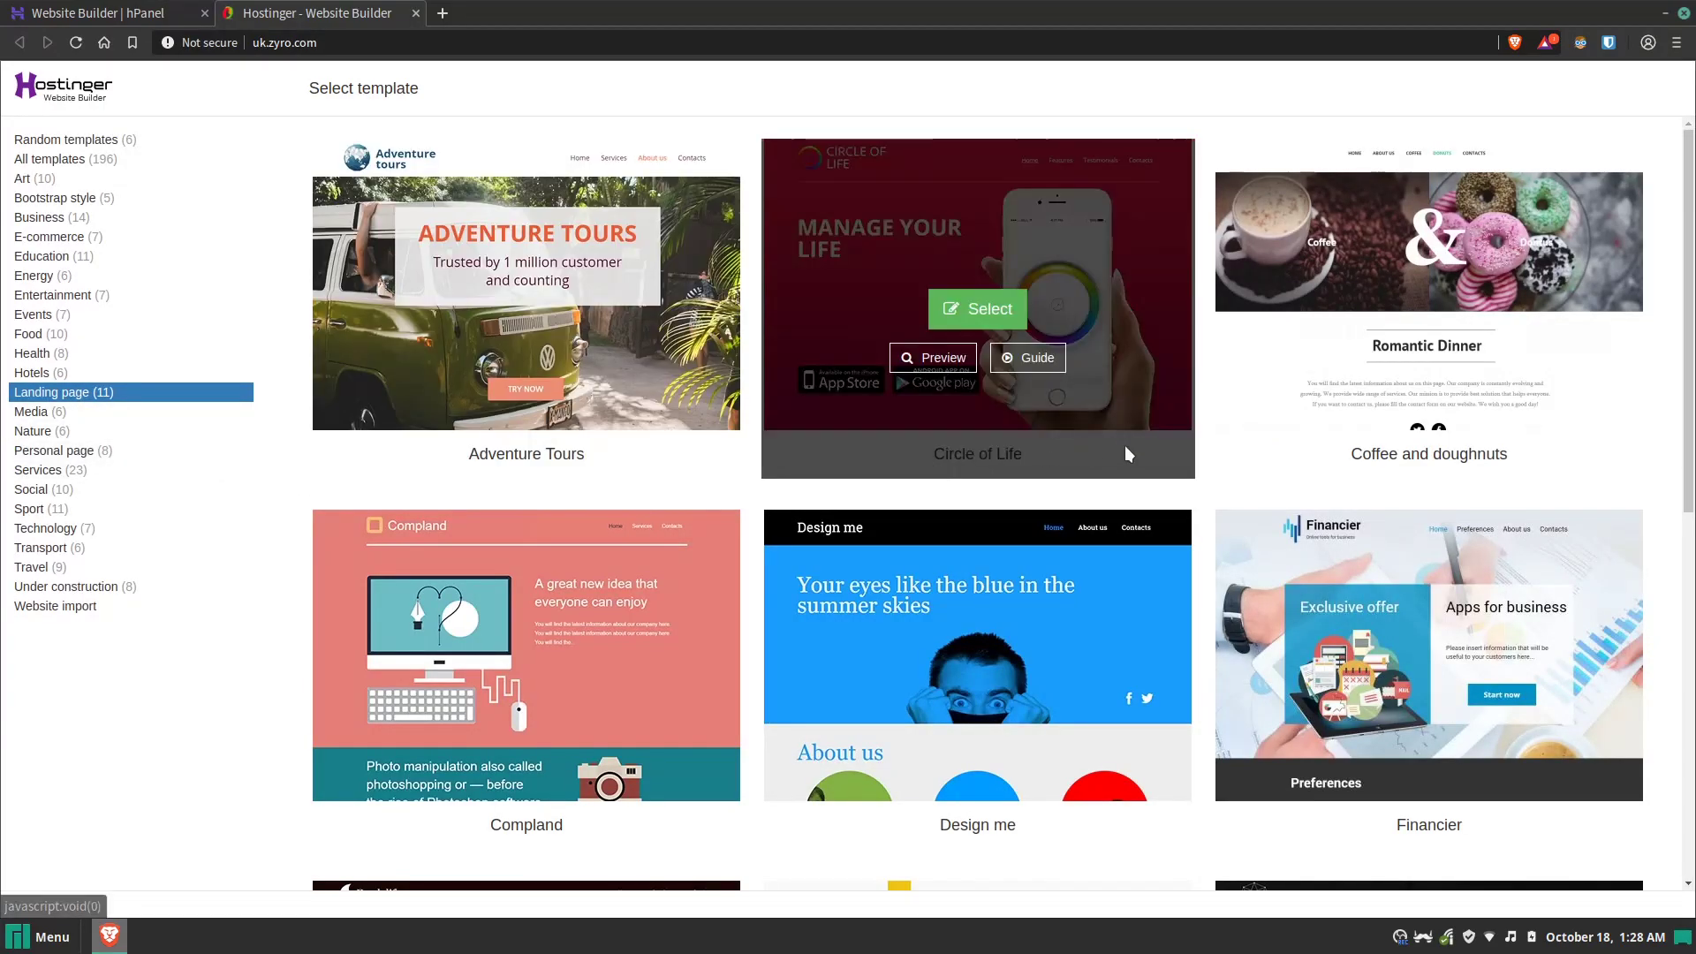
scroll(1124, 453, "down", 5)
scroll(1123, 461, "down", 2)
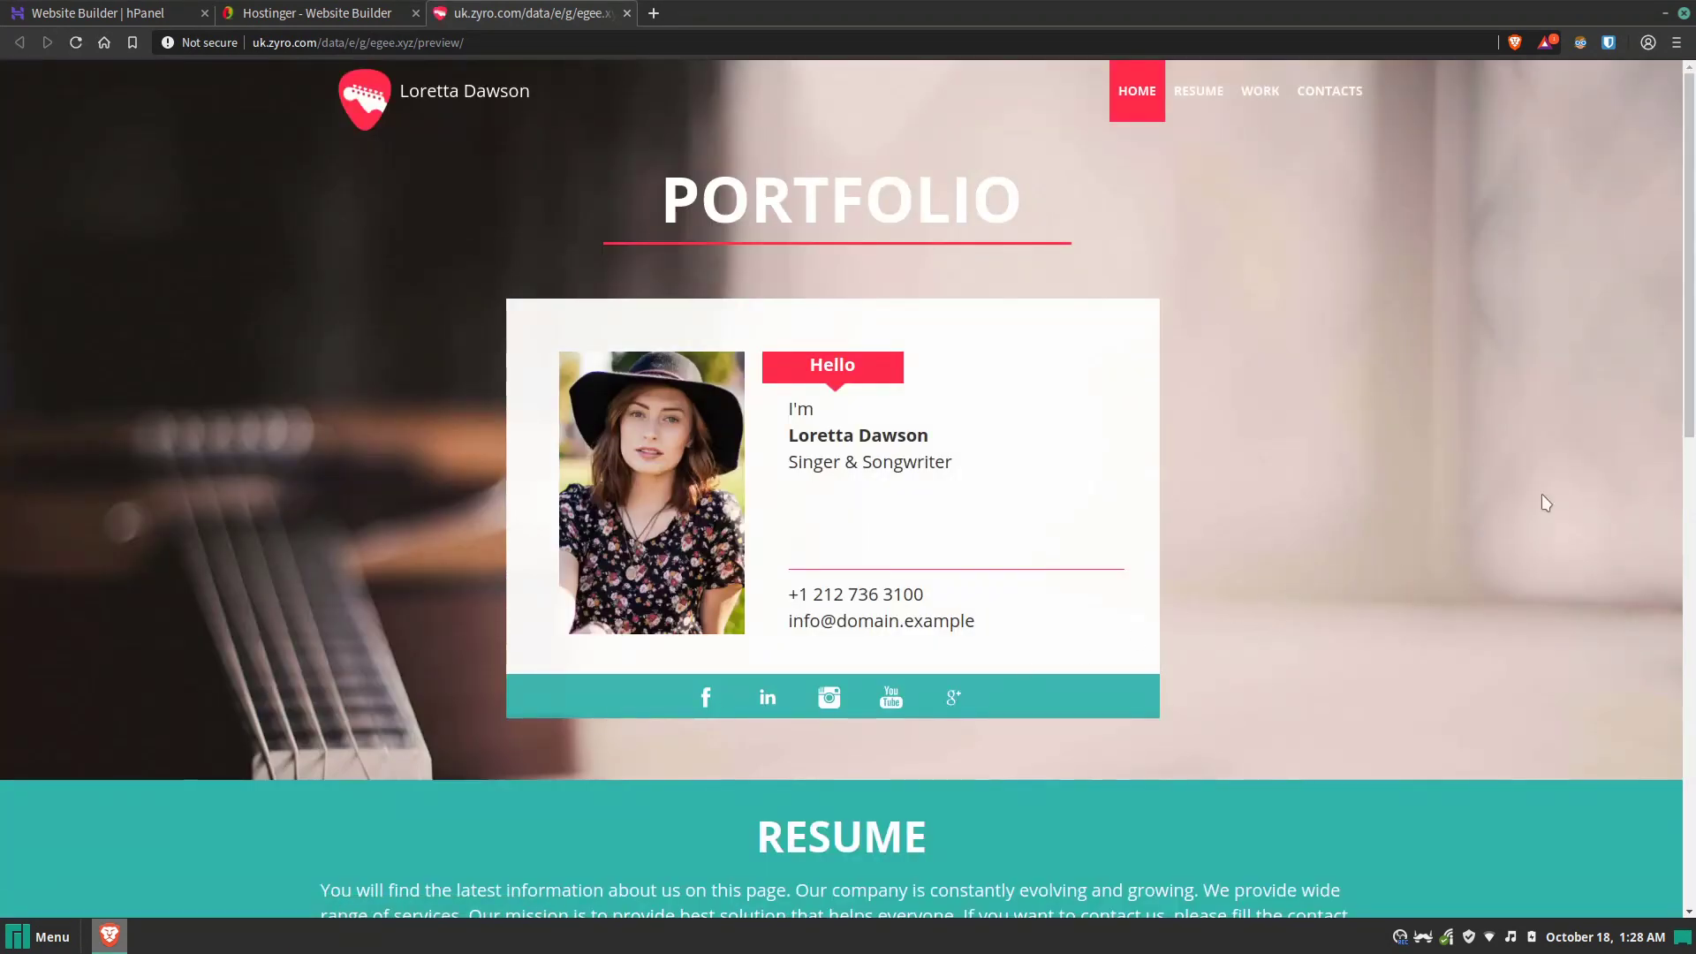
Step: Scroll through the Loretta Dawson template preview
left_click_drag(1689, 389, 1689, 898)
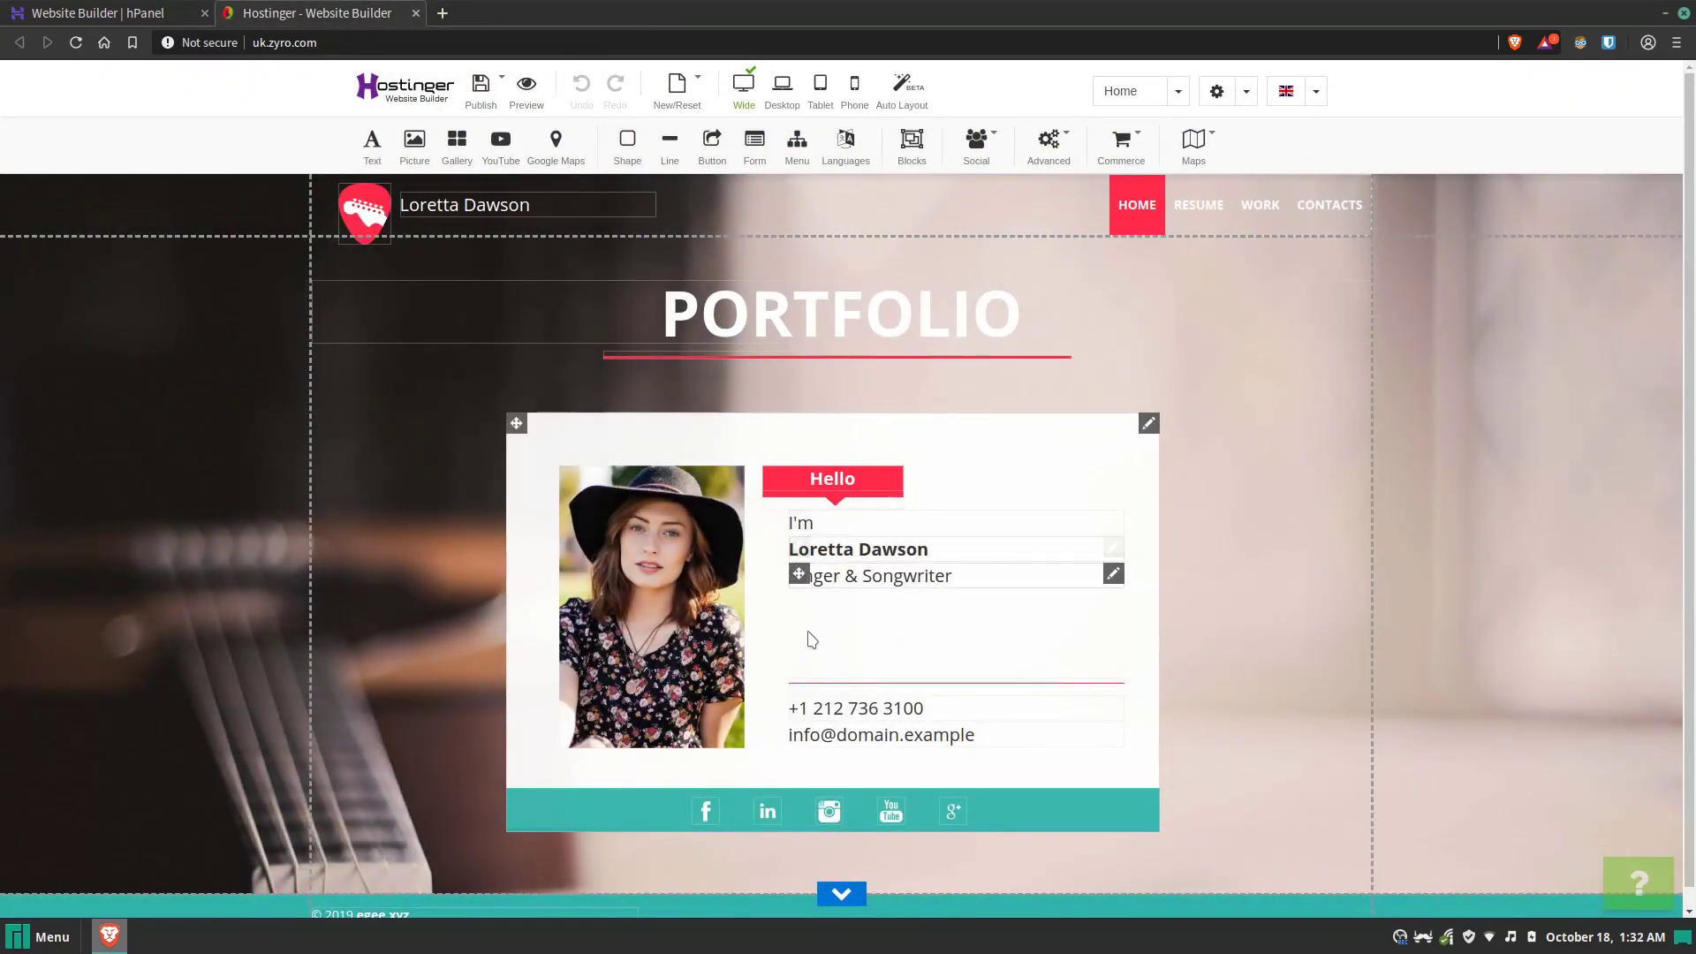
Step: Replace the Loretta Dawson name text on the card with Egee
left_click(825, 553)
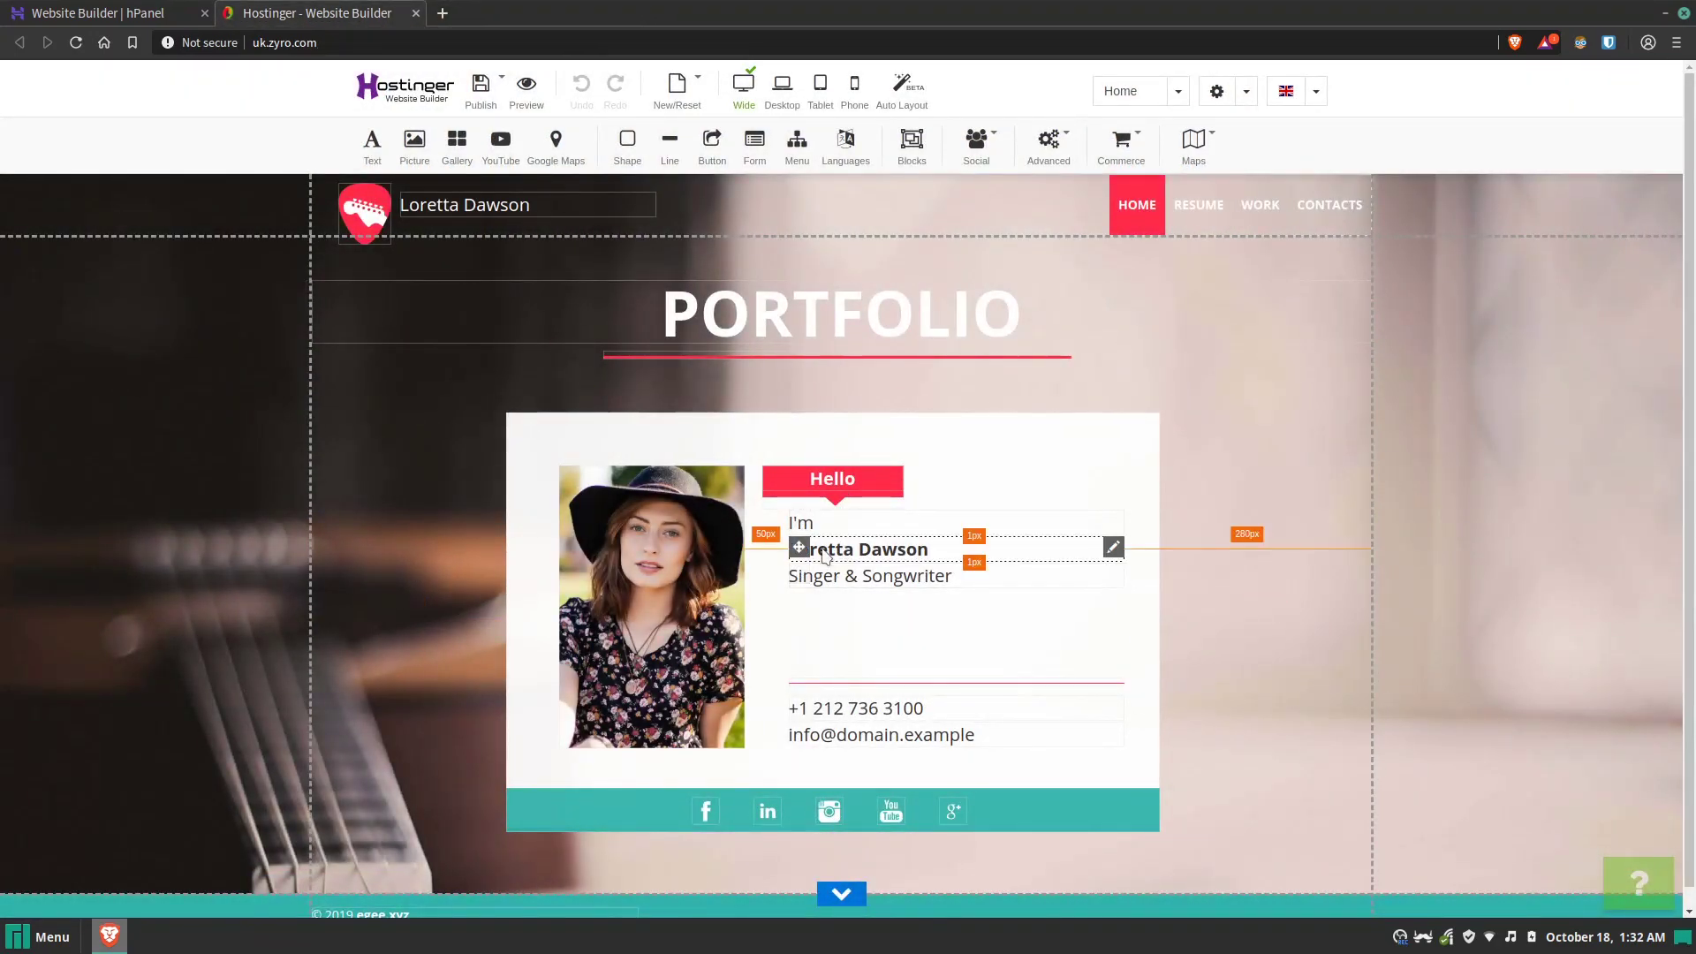
left_click(894, 554)
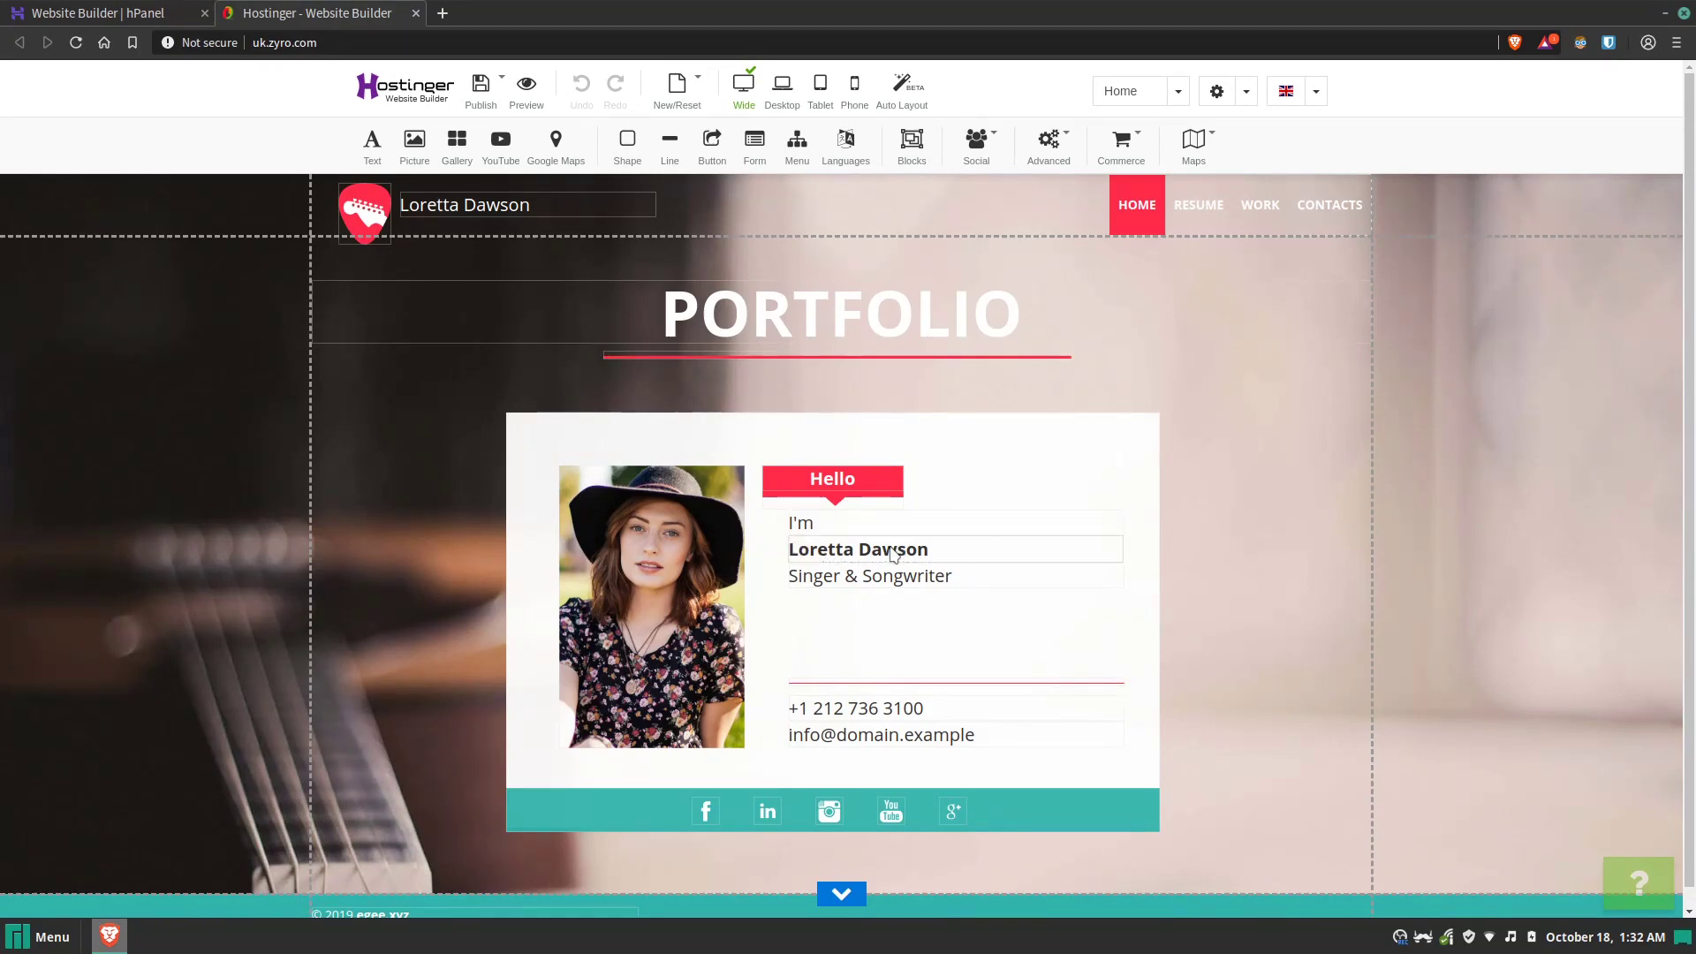
left_click(988, 572)
left_click(989, 572)
key("ctrl+a")
type("Eg")
Step: Start rewriting the Singer & Songwriter subtitle, typing 'Open'
left_click(929, 590)
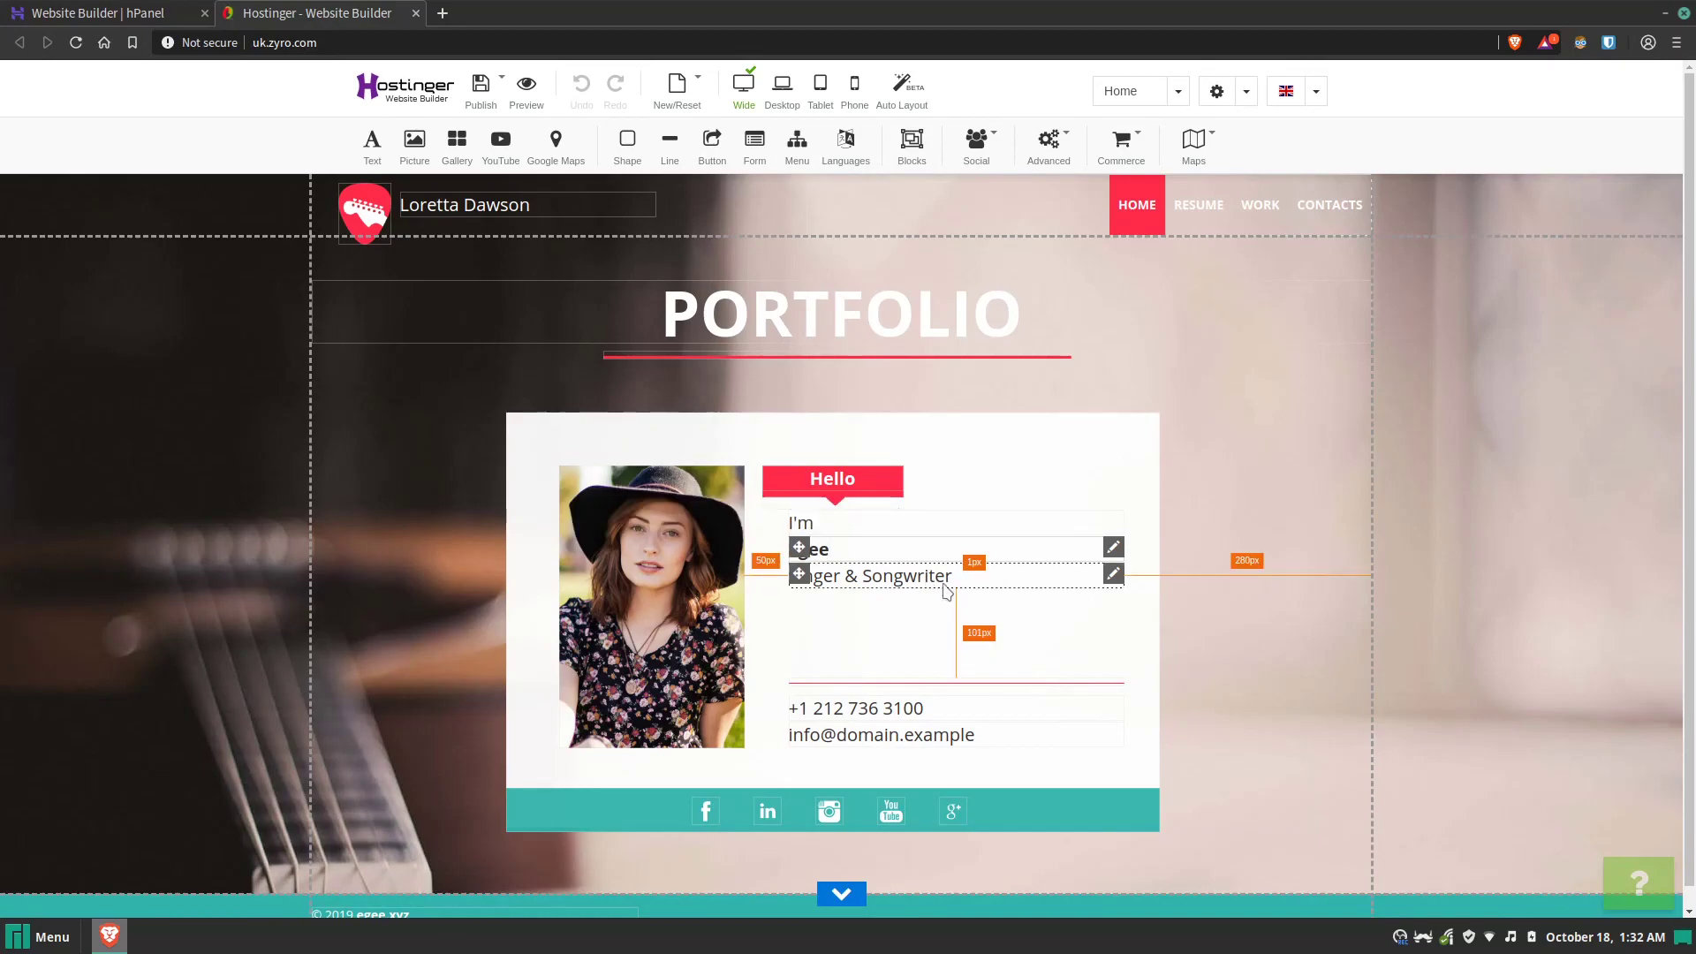
left_click(929, 583)
key("ctrl+a")
type("Open")
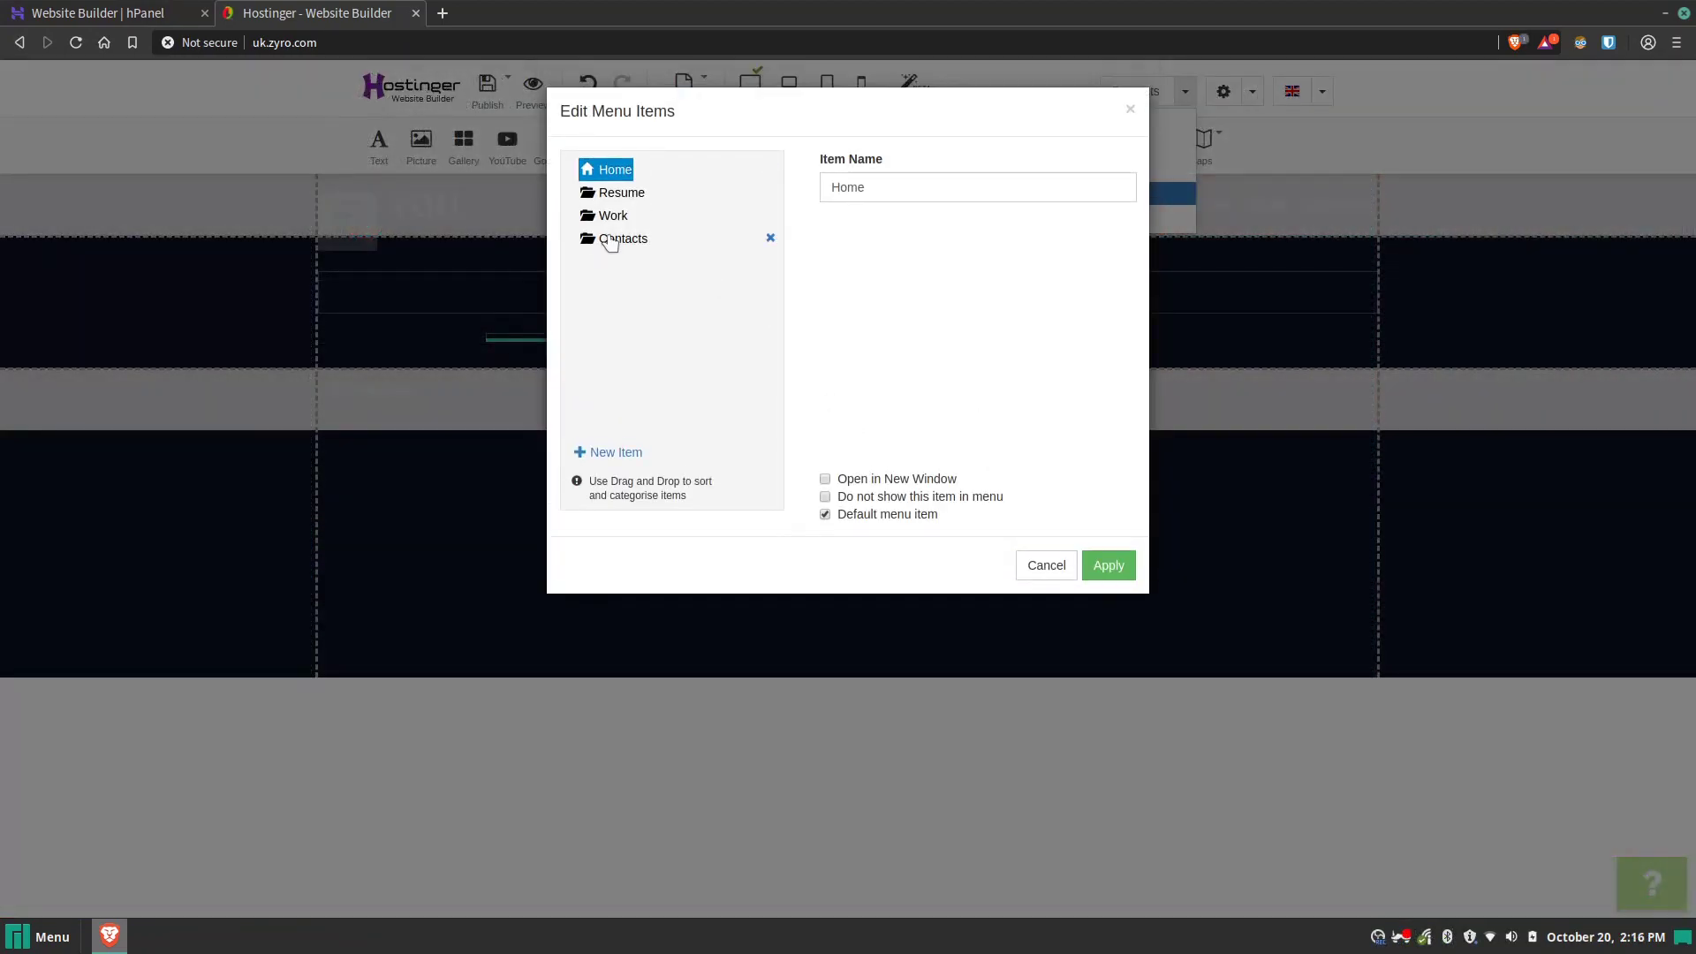
Step: Delete the Contacts page from the menu and apply the change
left_click(609, 241)
left_click(770, 237)
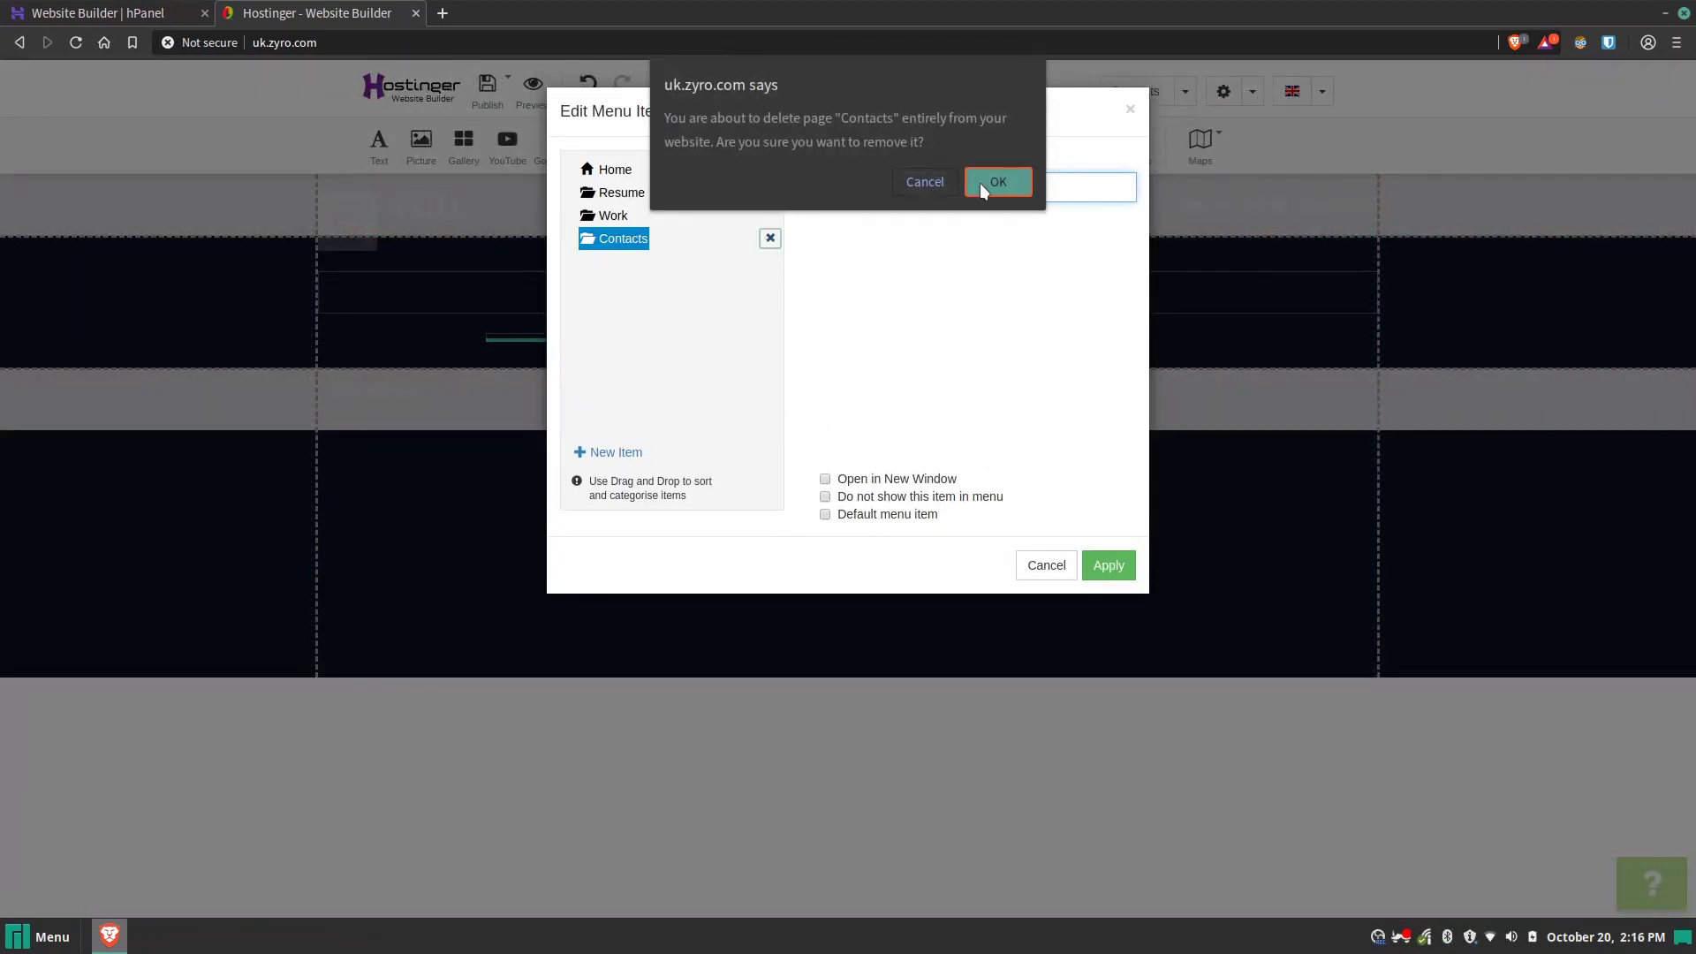
left_click(980, 182)
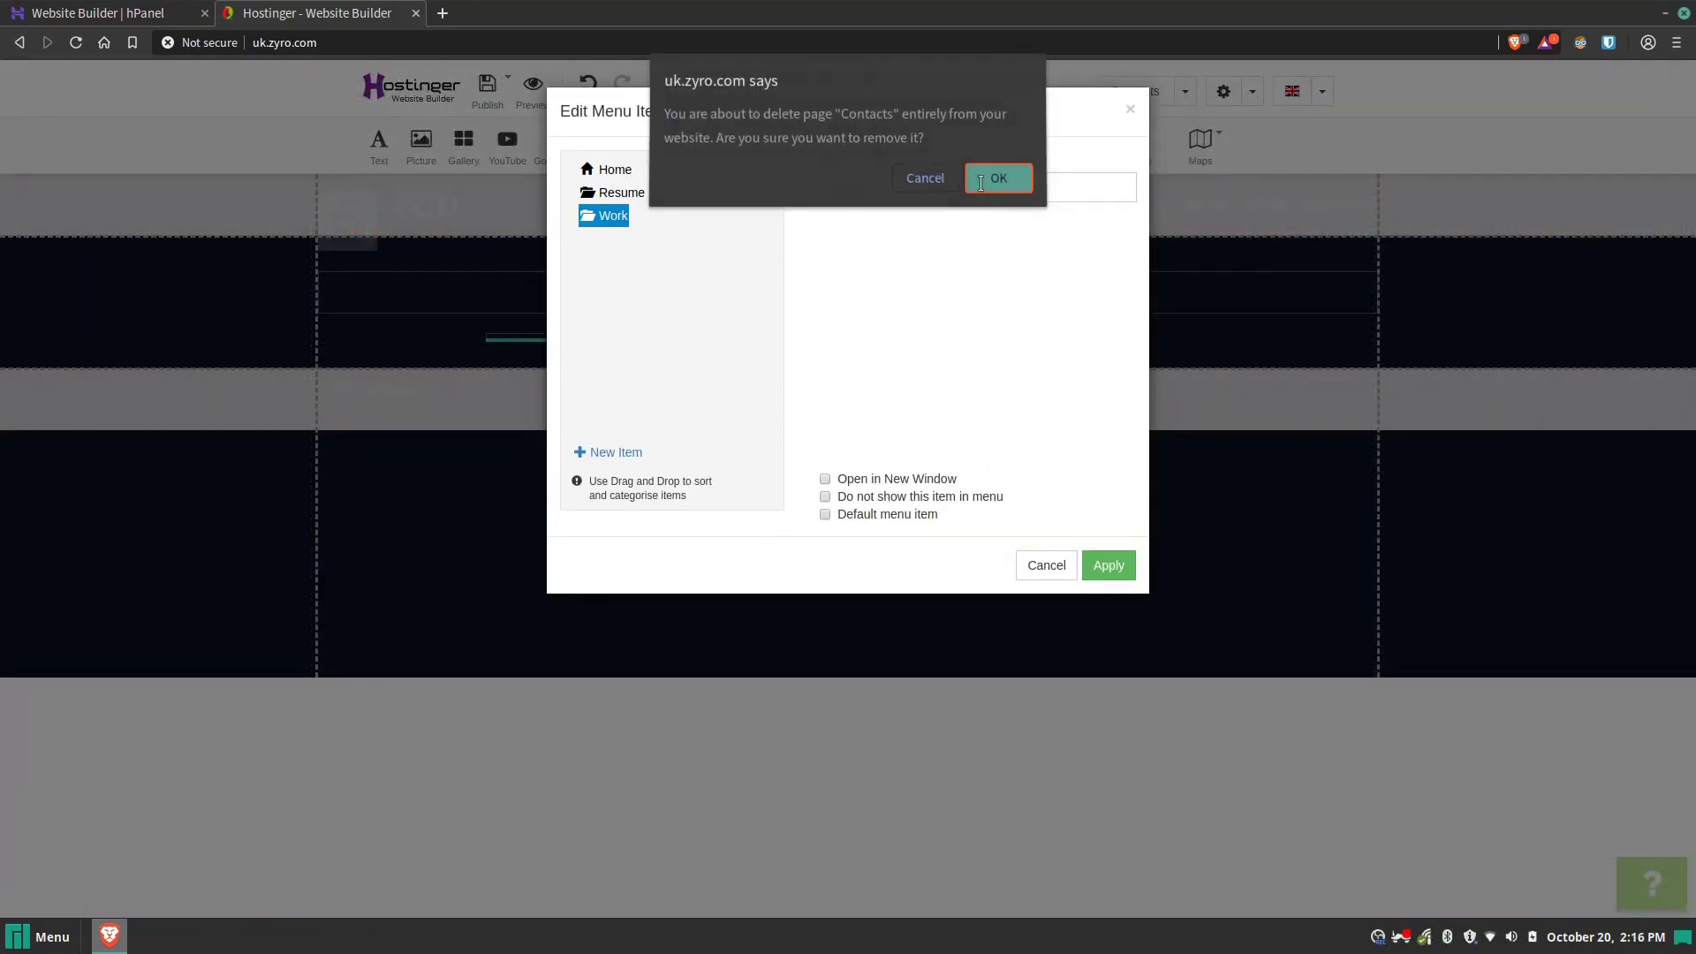
left_click(1108, 570)
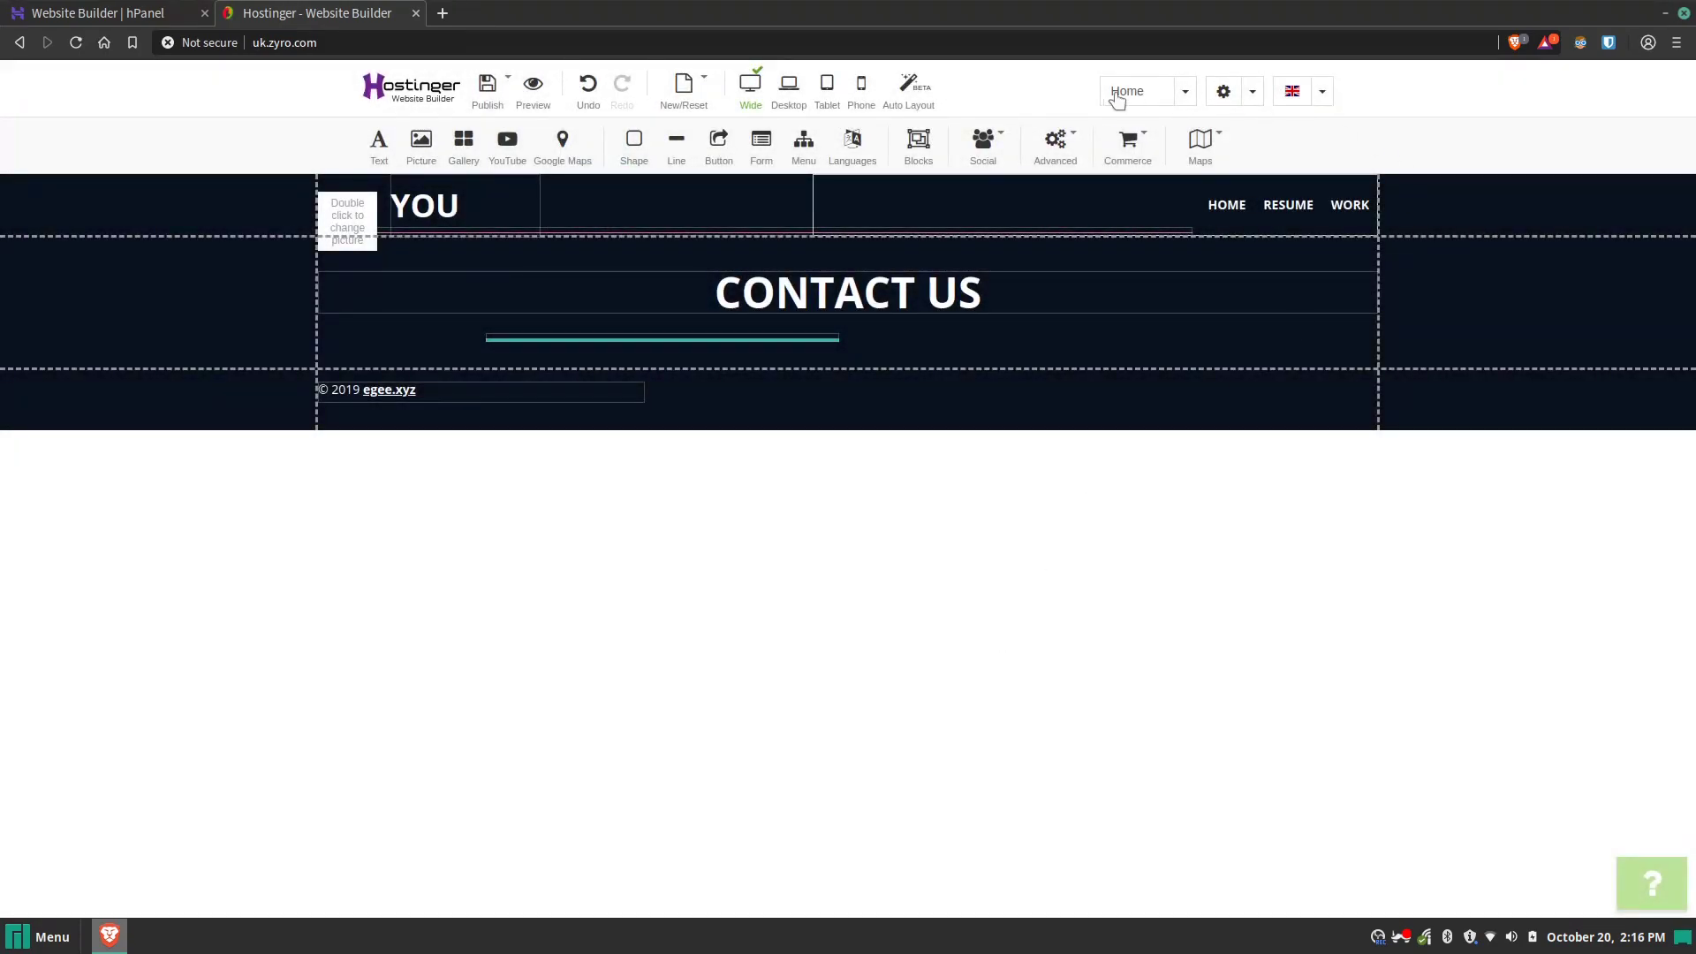
Step: Switch to another site page and save the draft
left_click(1179, 95)
left_click(1120, 124)
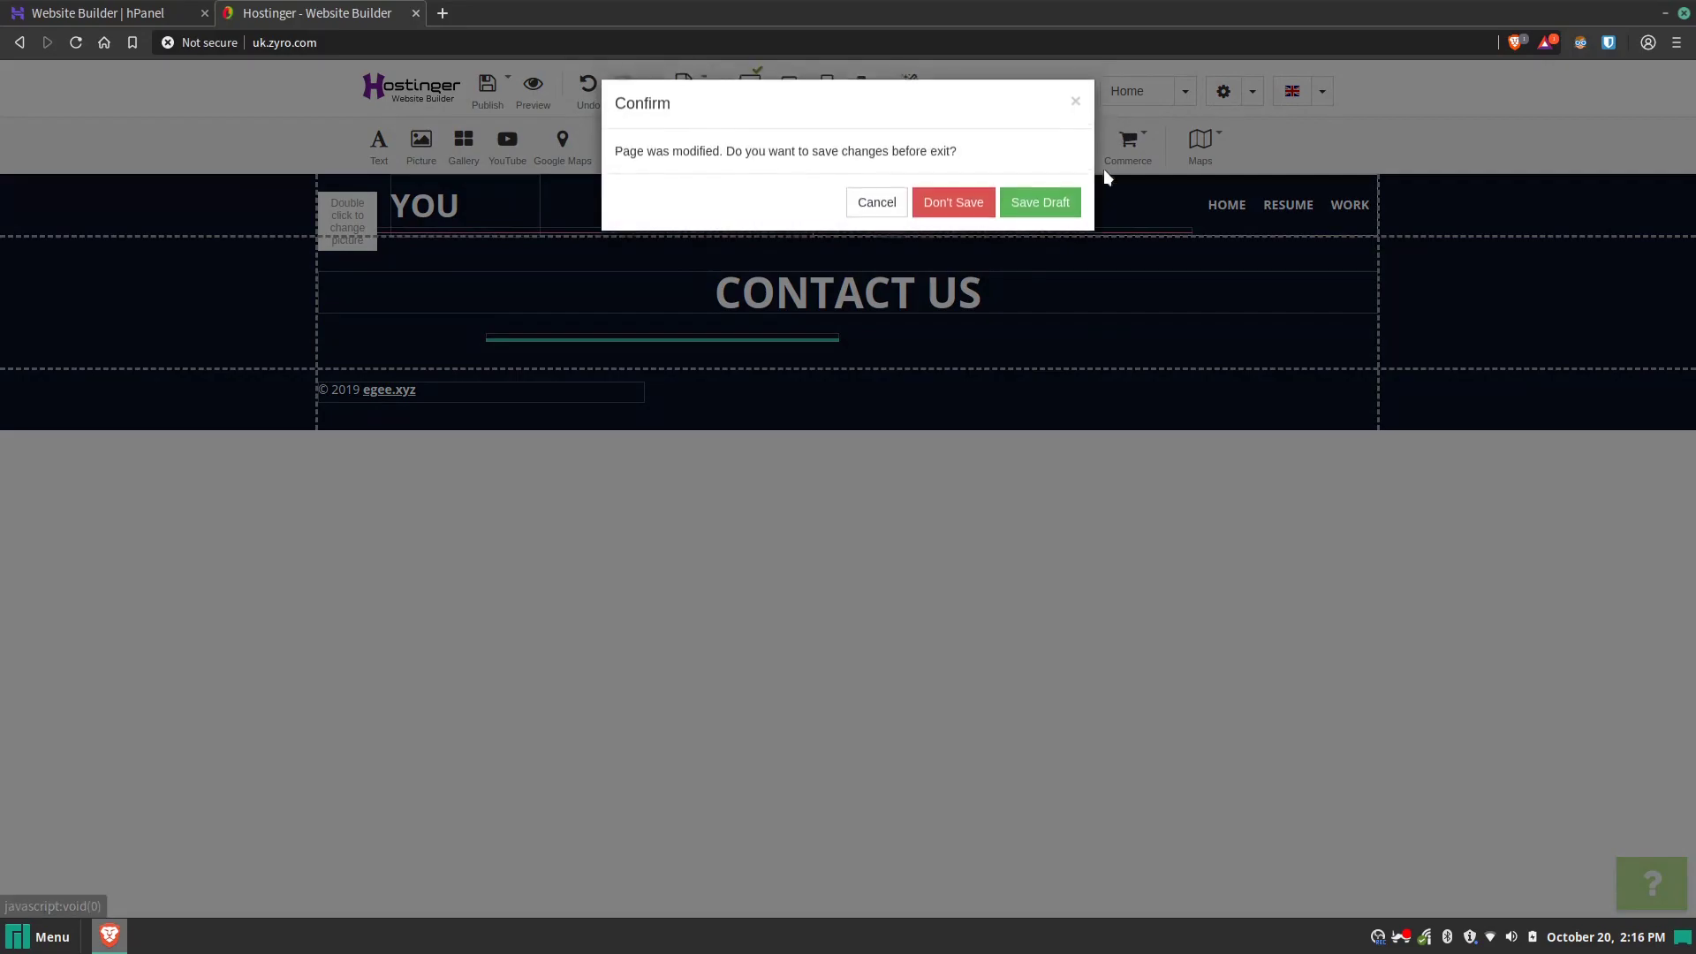
left_click(1065, 221)
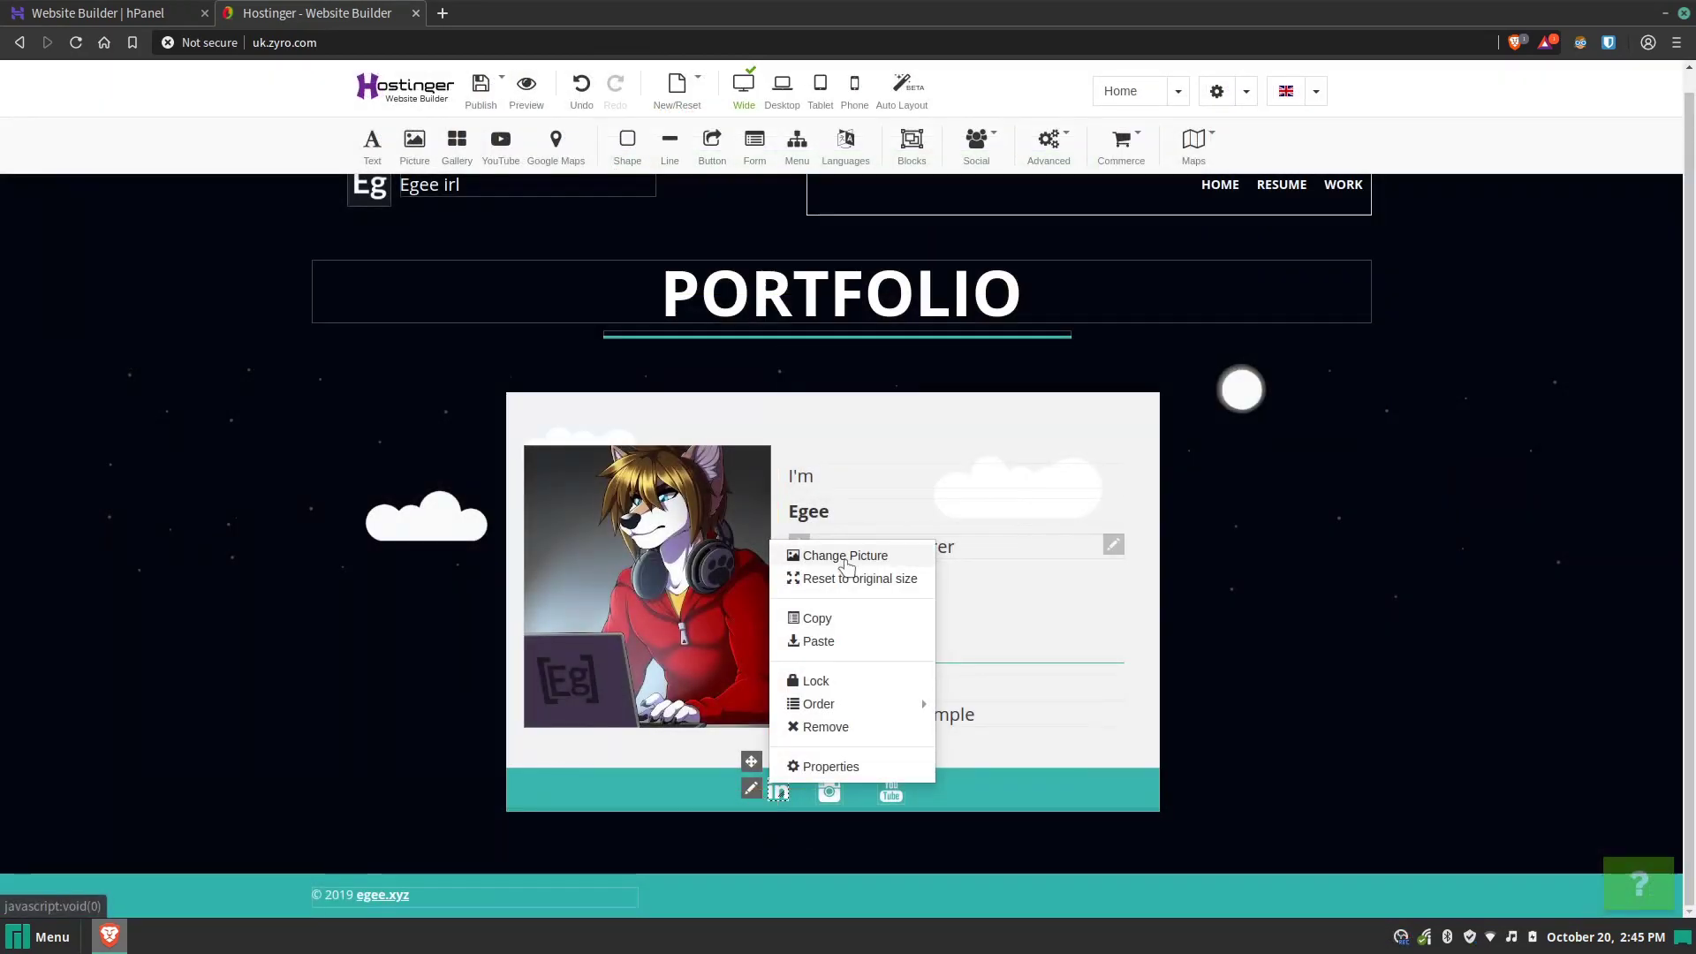
Step: Swap the LinkedIn footer icon for the Font Awesome github-alt icon
left_click(839, 552)
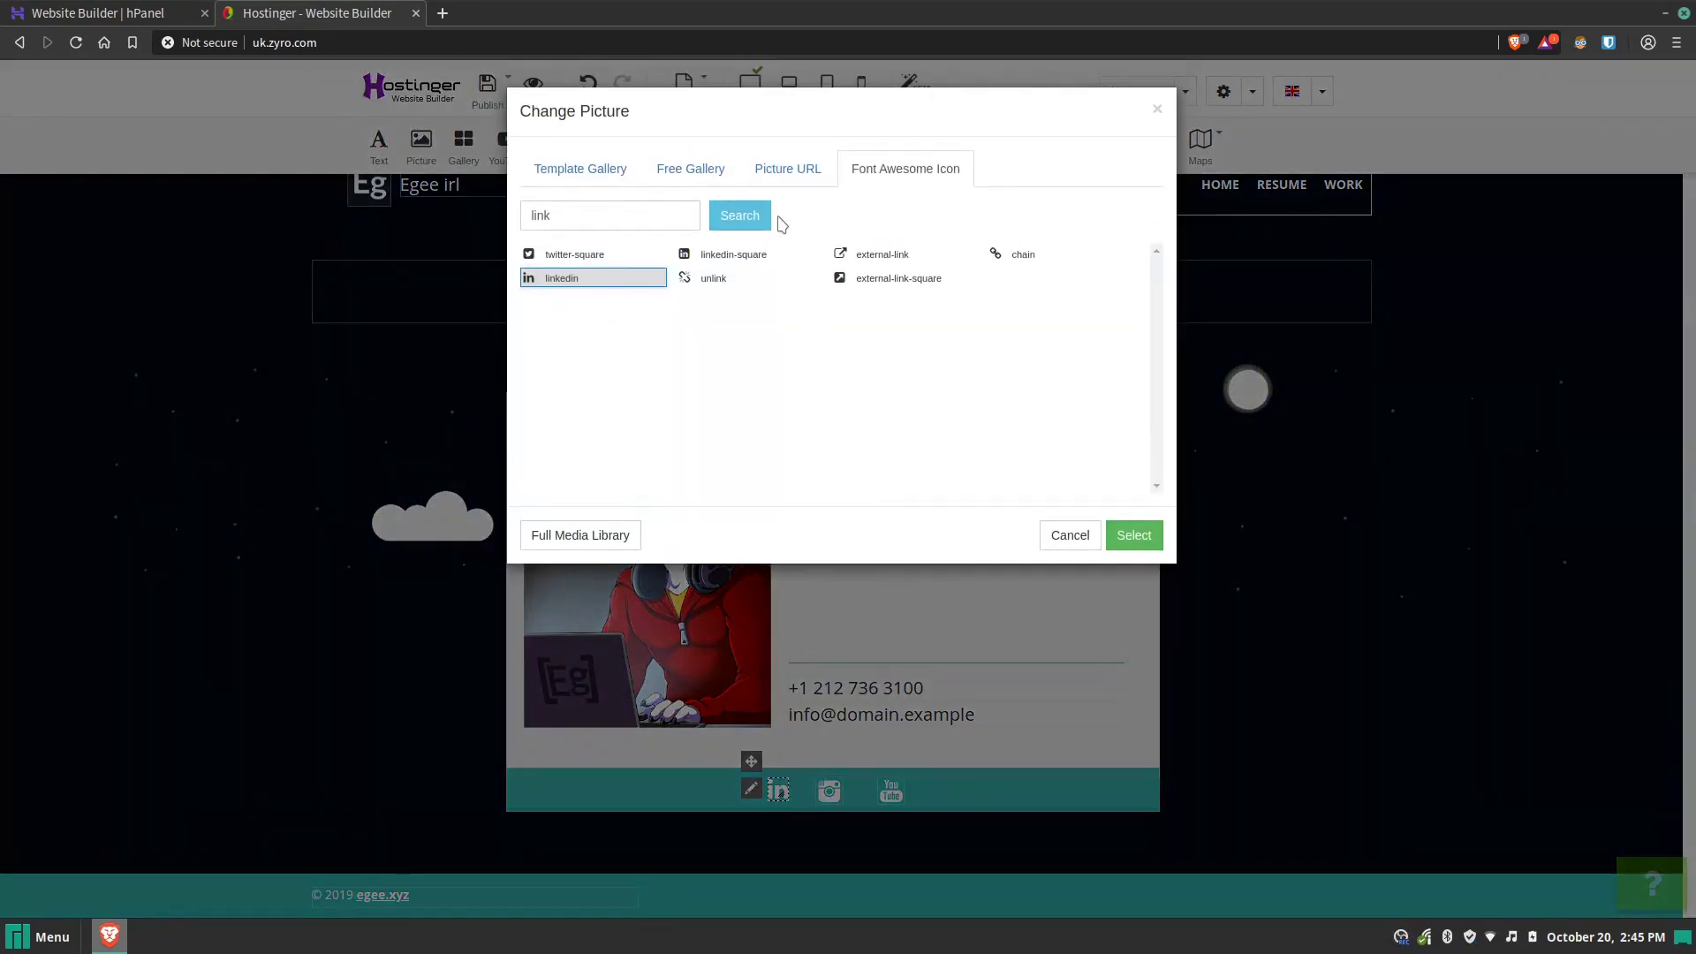
type("git")
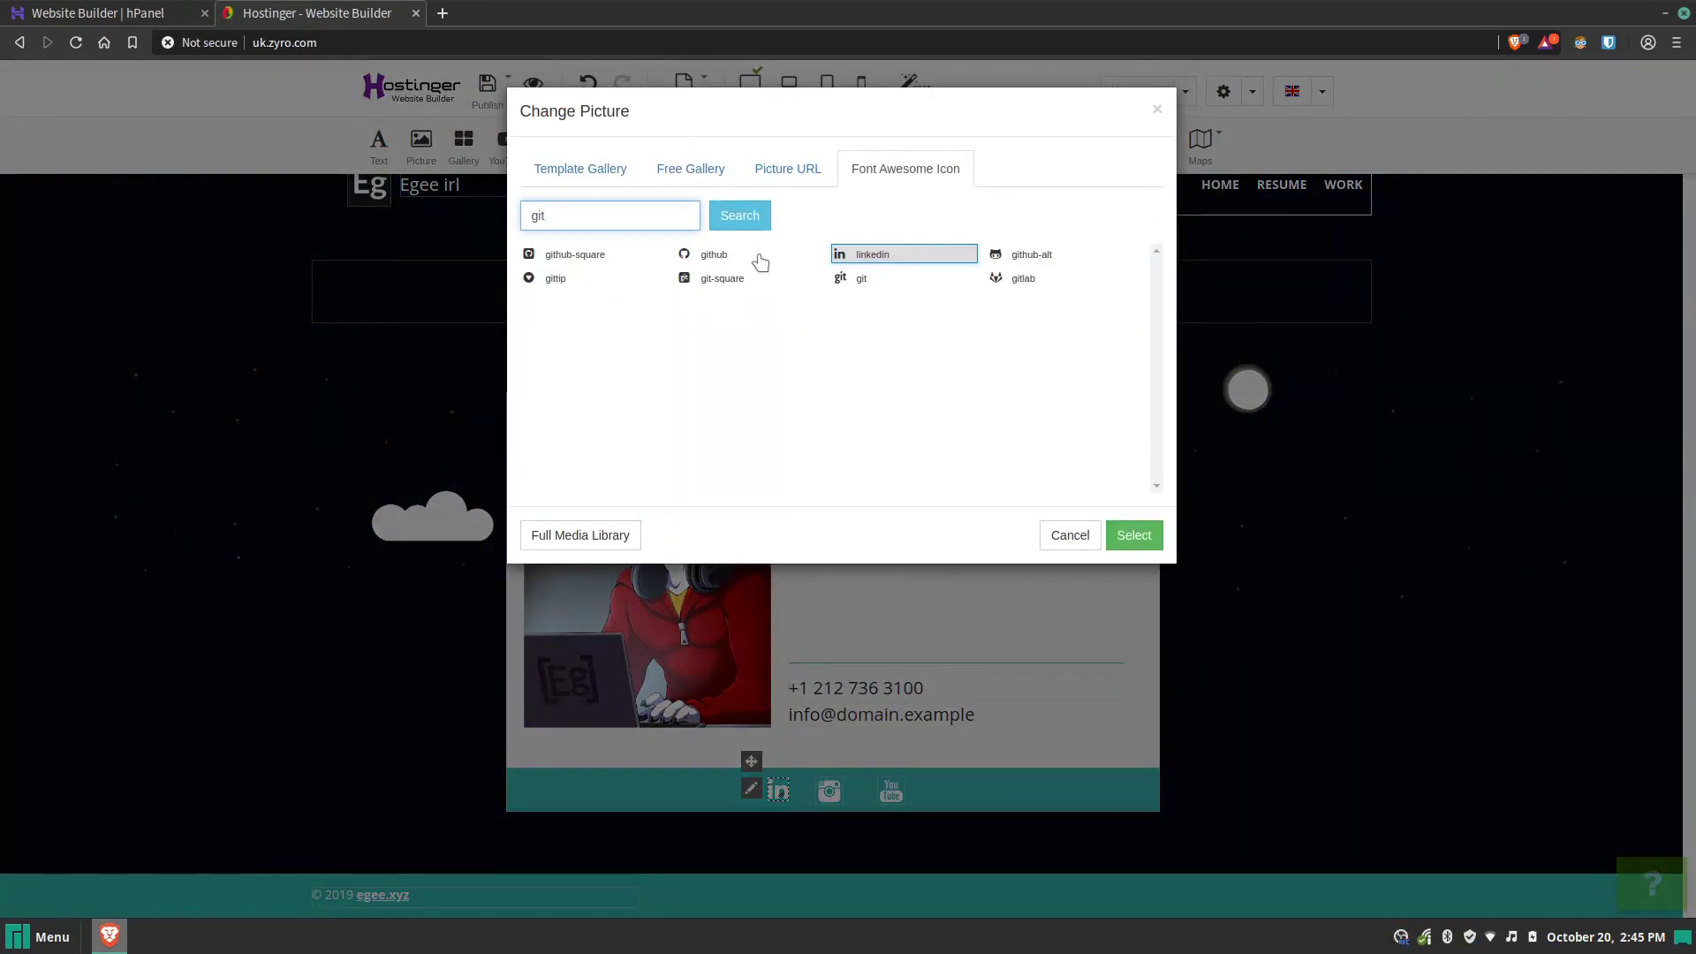
left_click(1025, 254)
left_click(1134, 535)
Step: Replace the Instagram footer icon with the Font Awesome twitter icon
left_click_drag(829, 792, 833, 800)
right_click(830, 792)
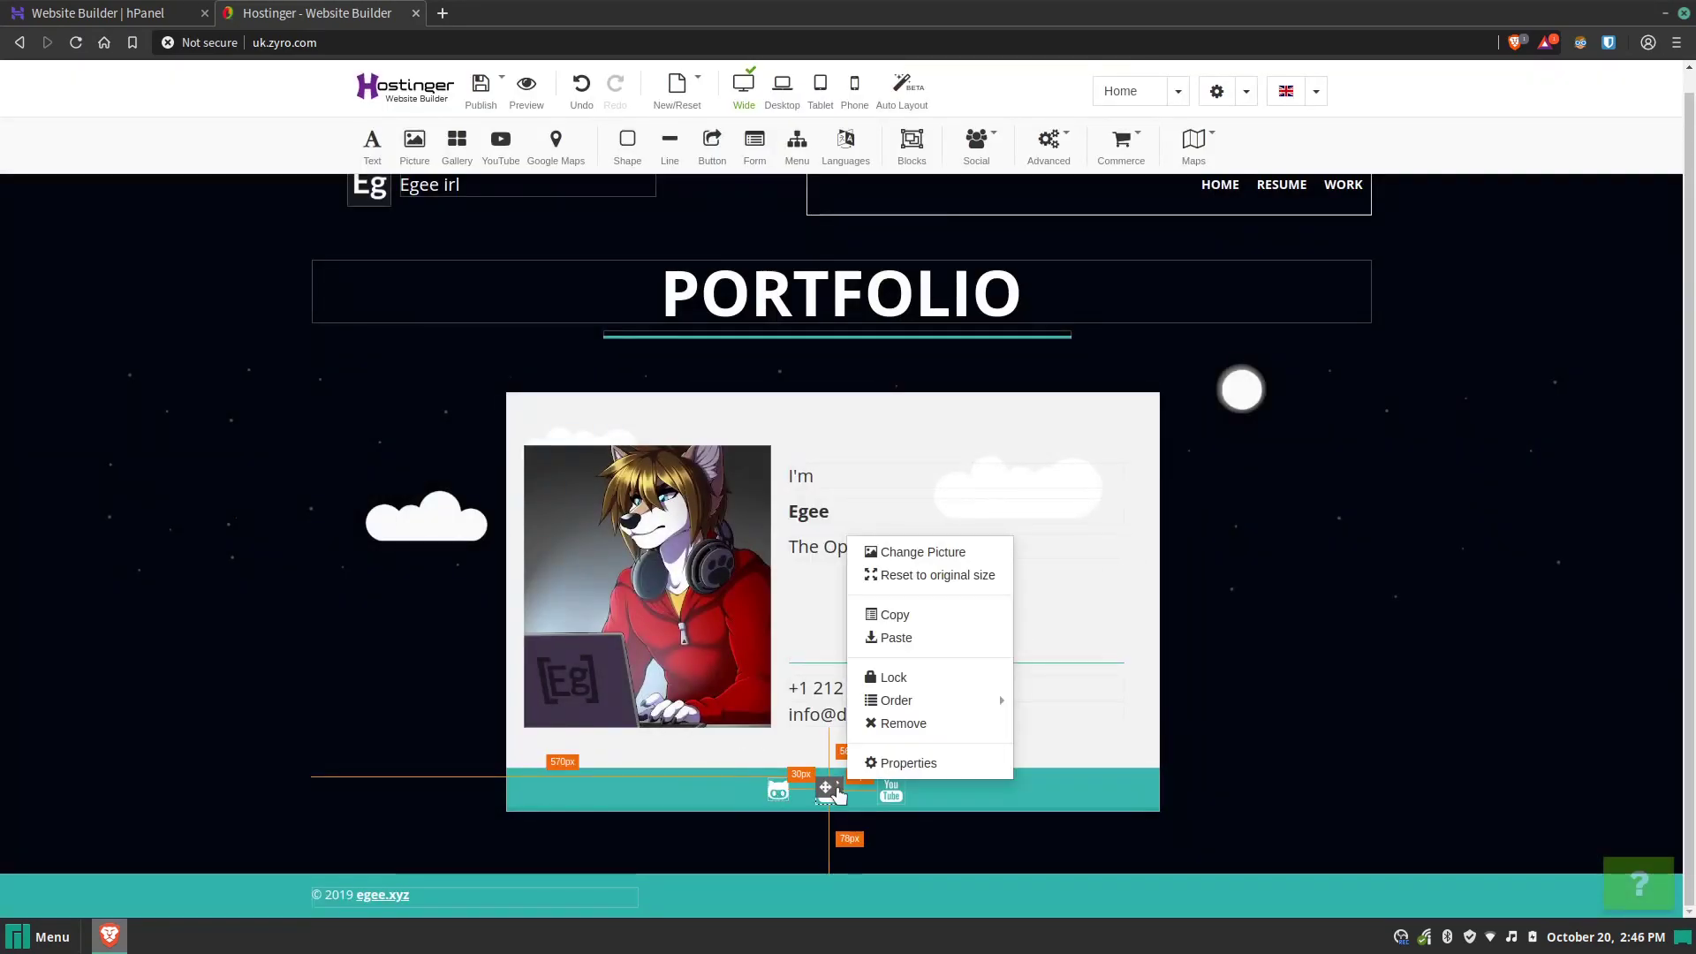
left_click(861, 549)
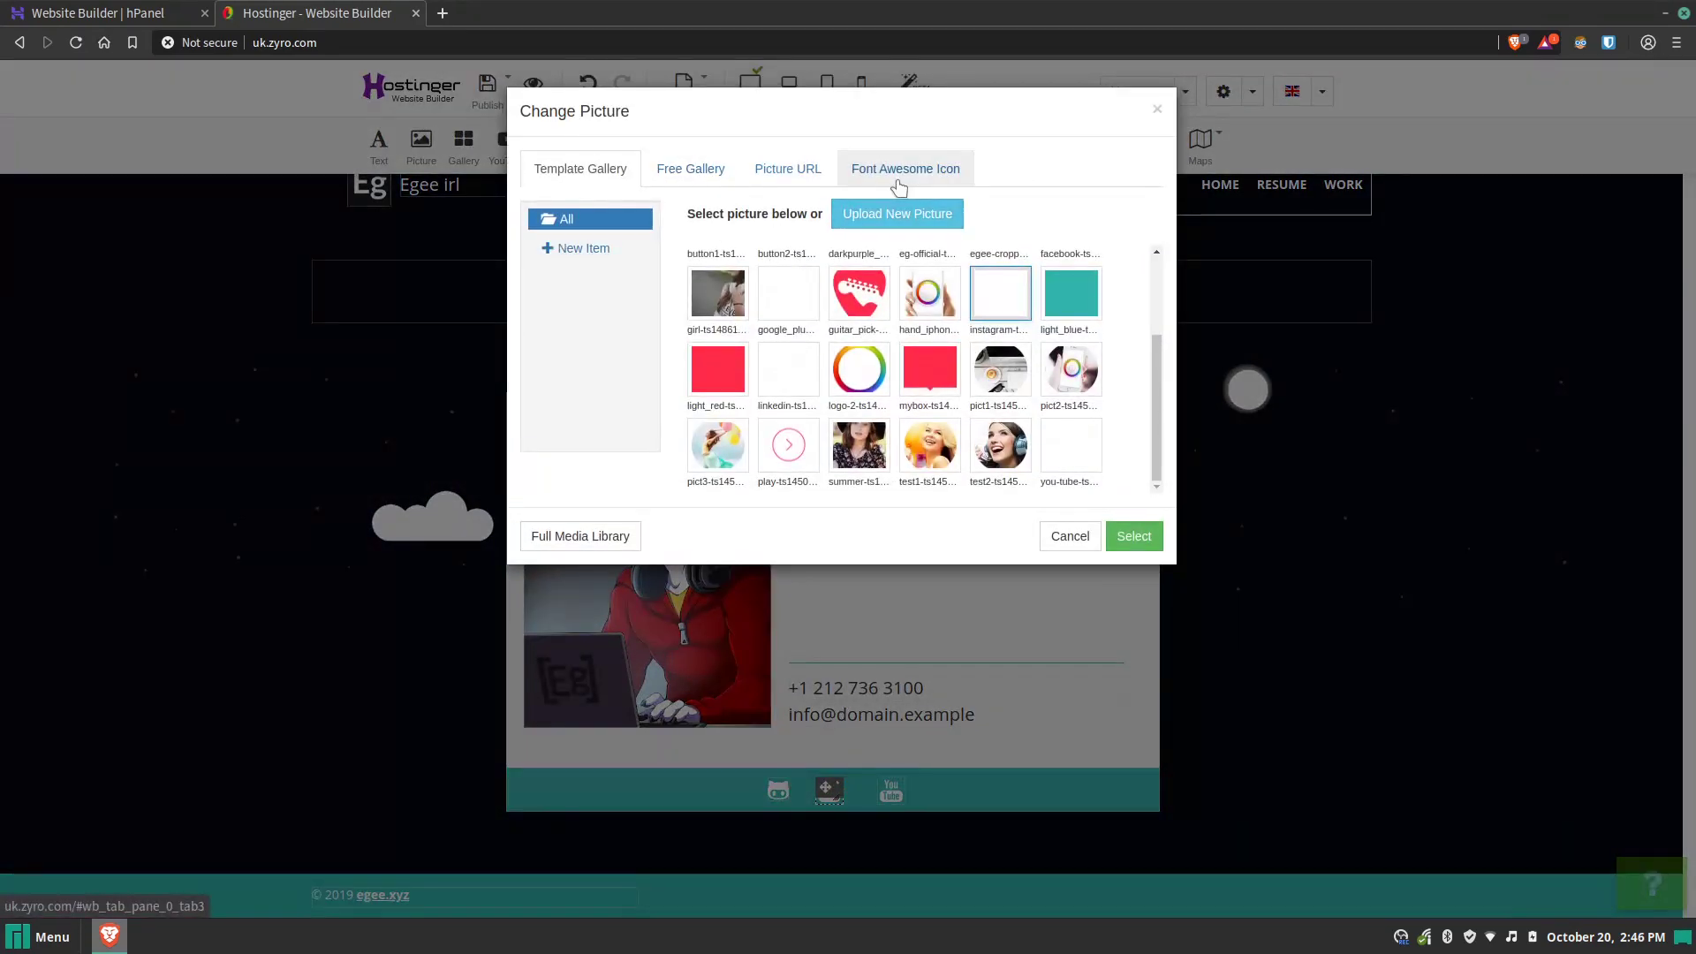
left_click(893, 167)
double_click(628, 214)
type("tw")
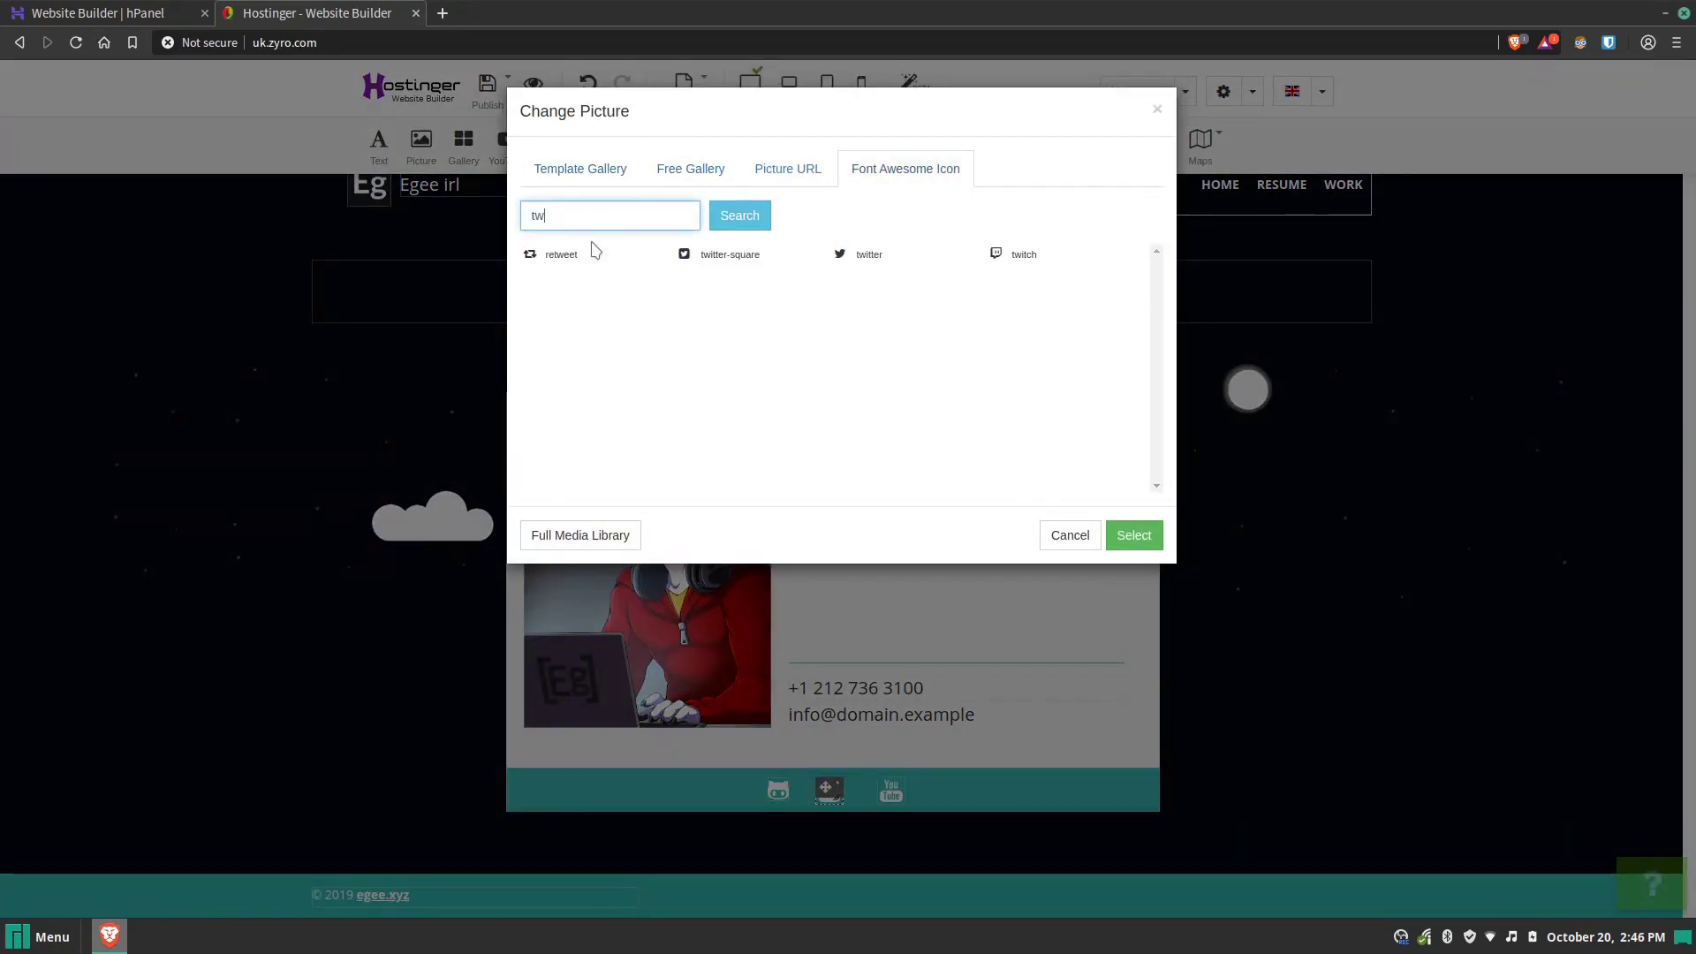
left_click(840, 264)
left_click(1133, 535)
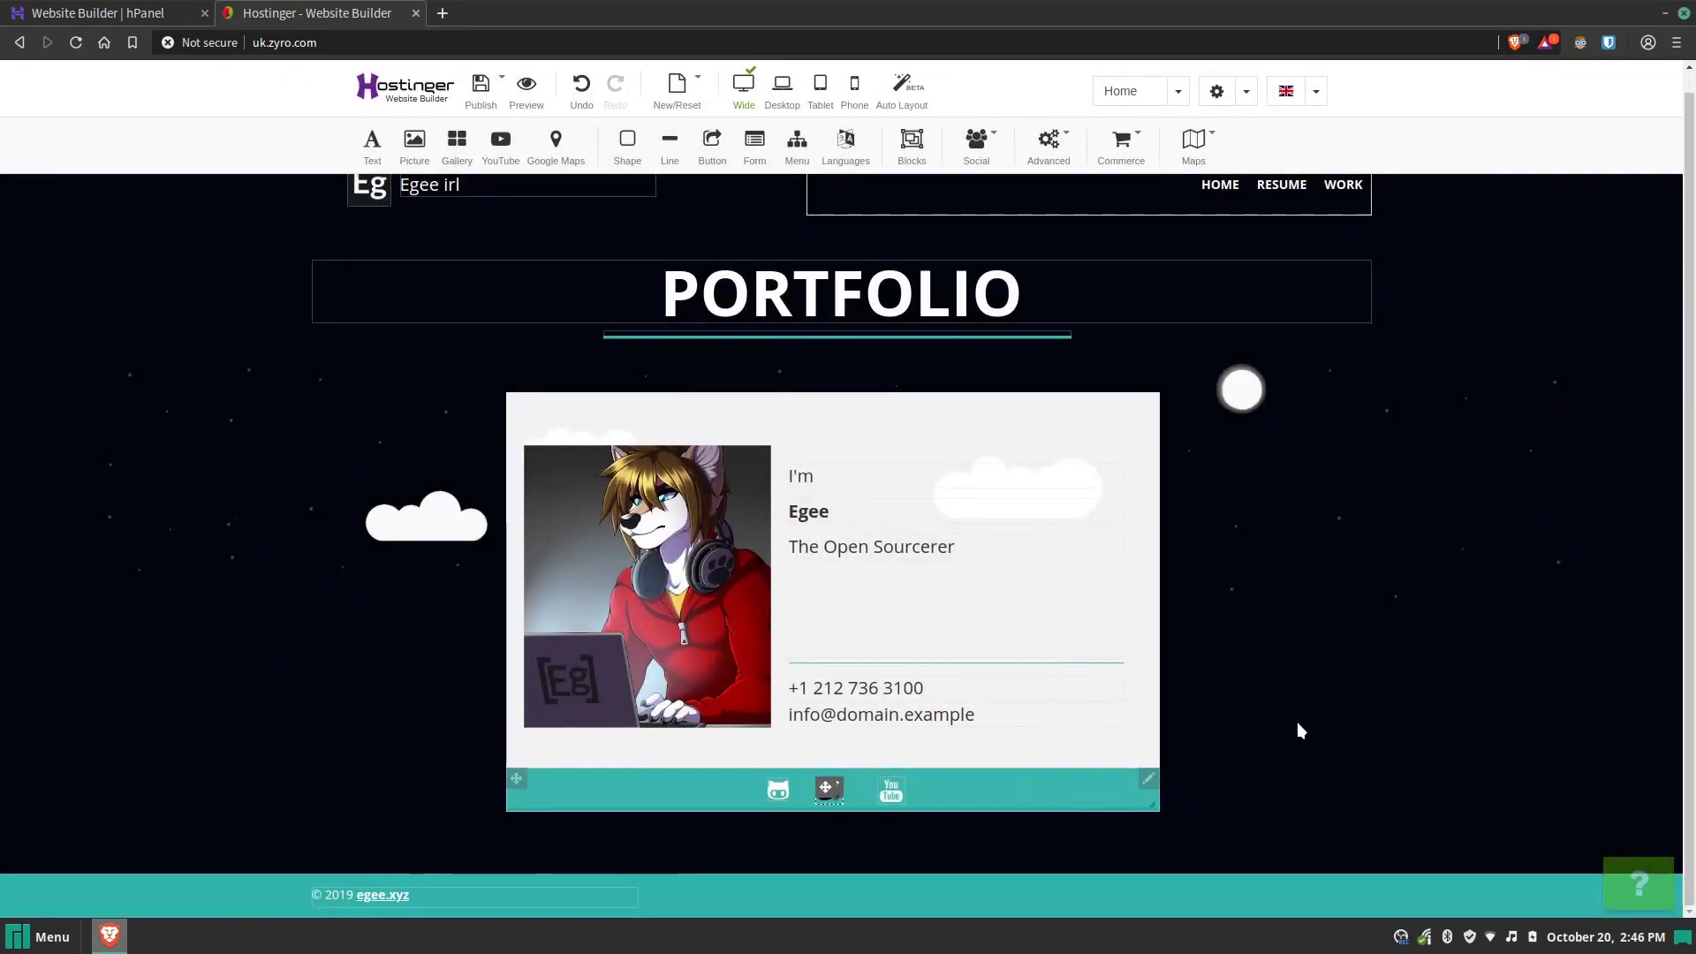
Step: Set the Twitter icon's colour to Transparent
right_click(828, 793)
left_click(879, 762)
left_click(633, 390)
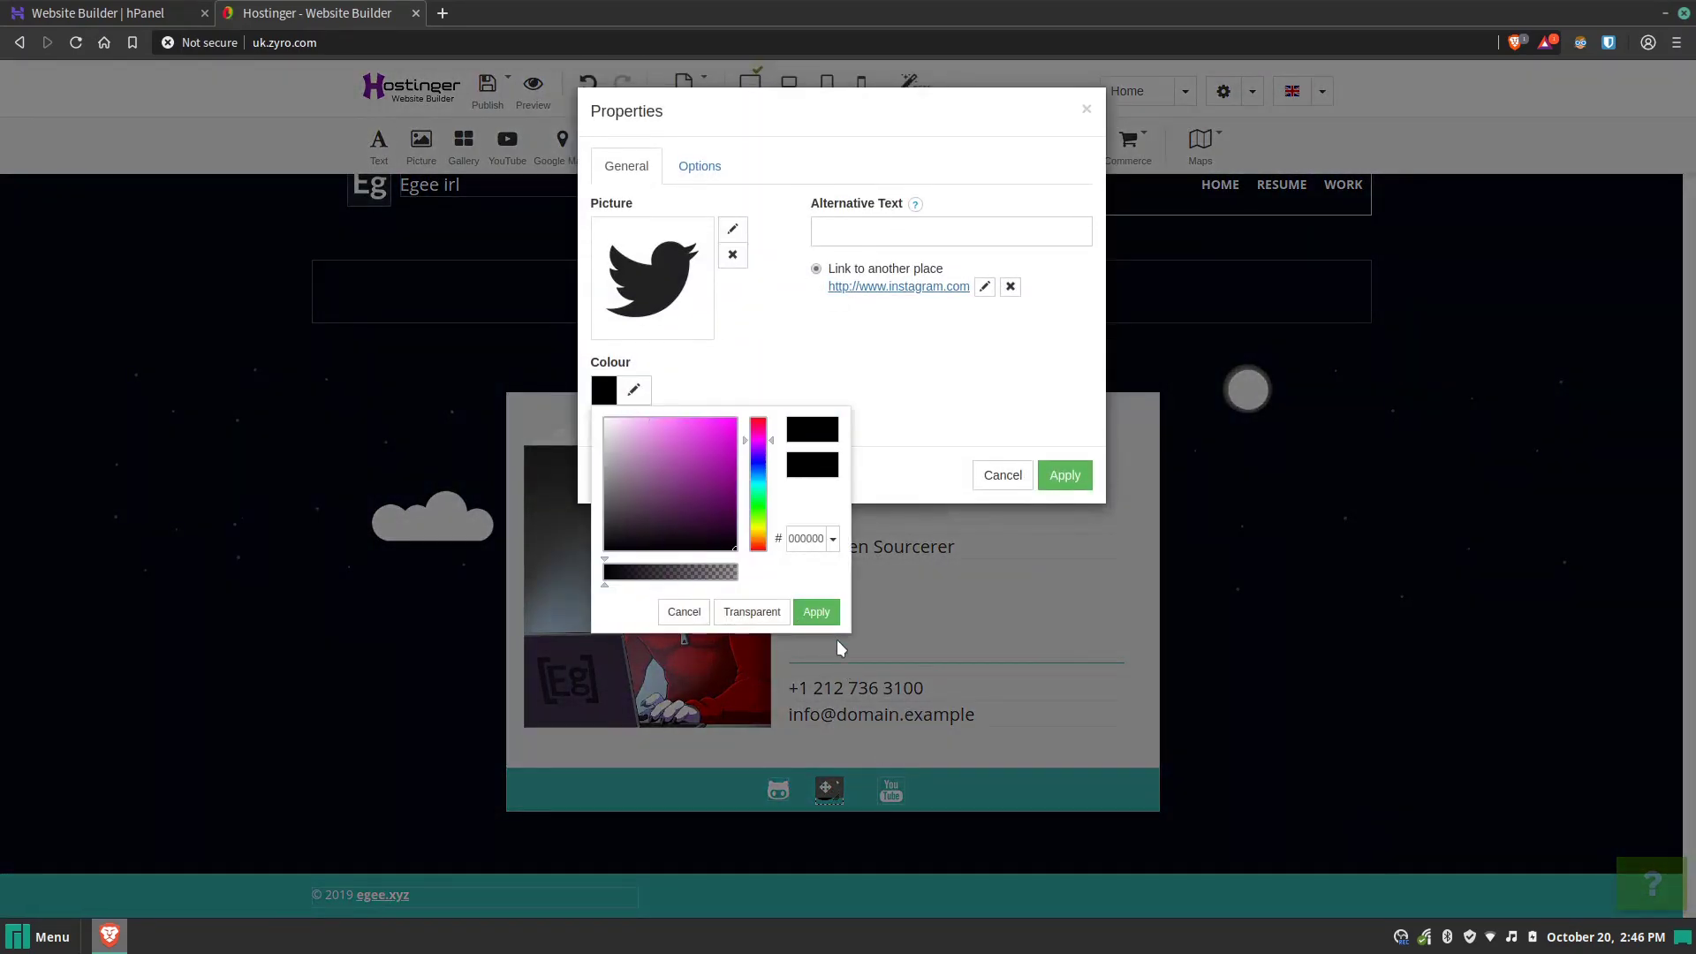
left_click(753, 610)
left_click(814, 611)
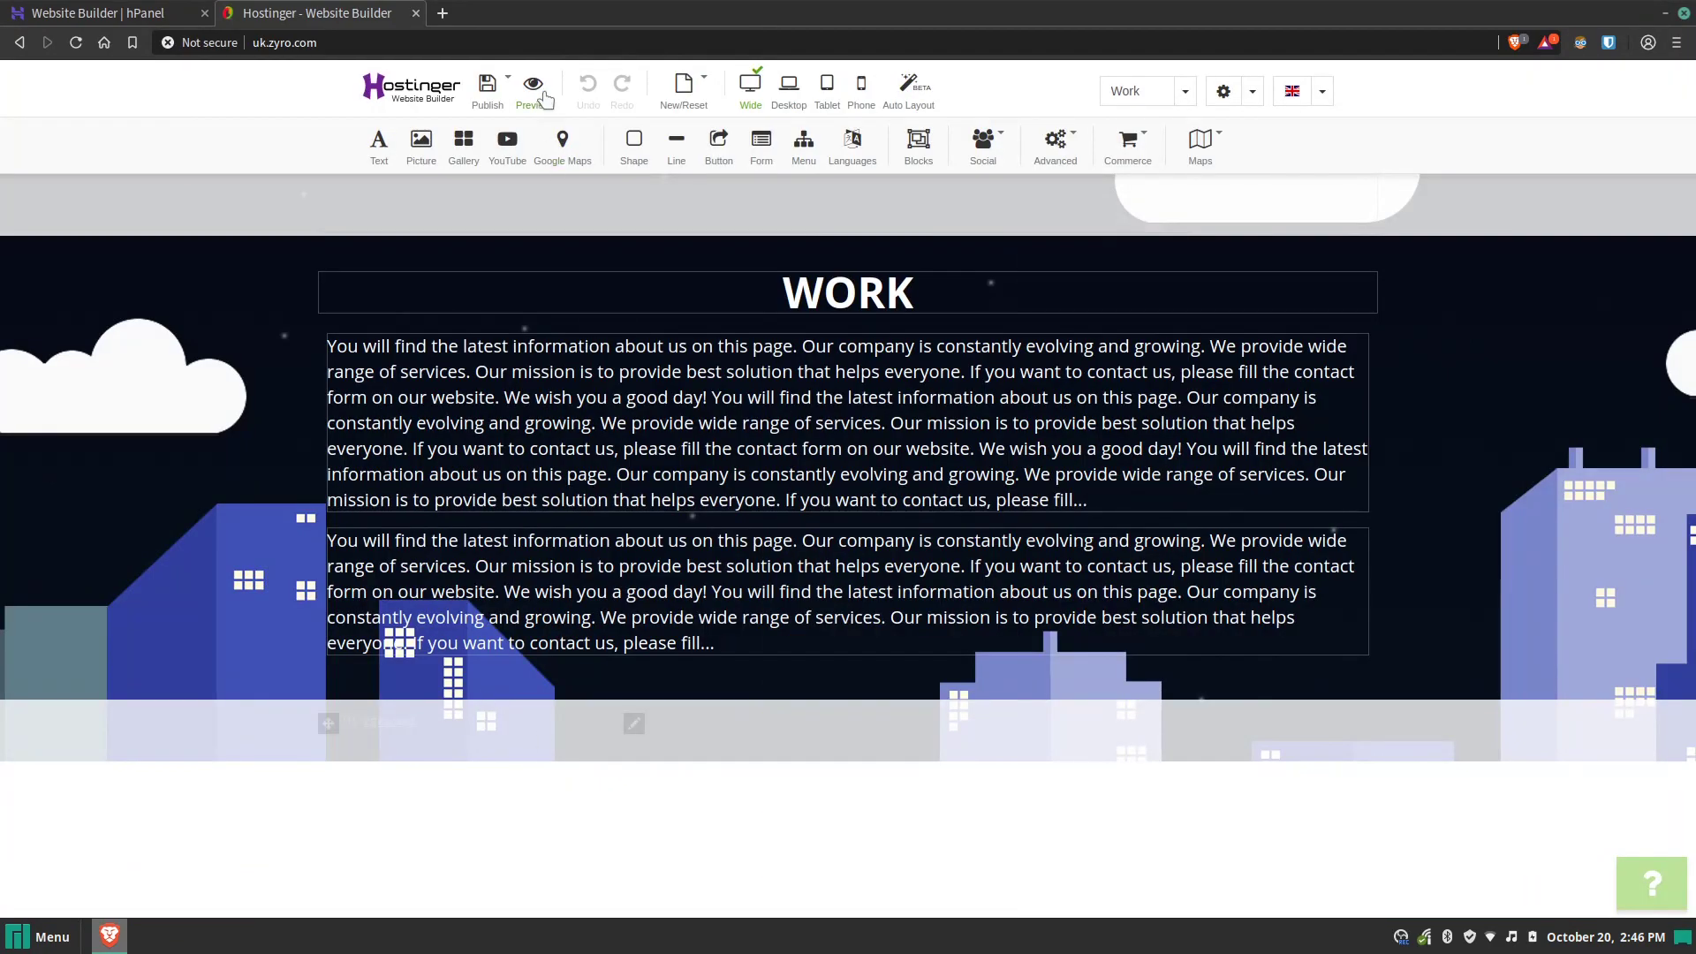
Step: Preview the site at U Phone (360) size and scroll through the phone layout
left_click(545, 101)
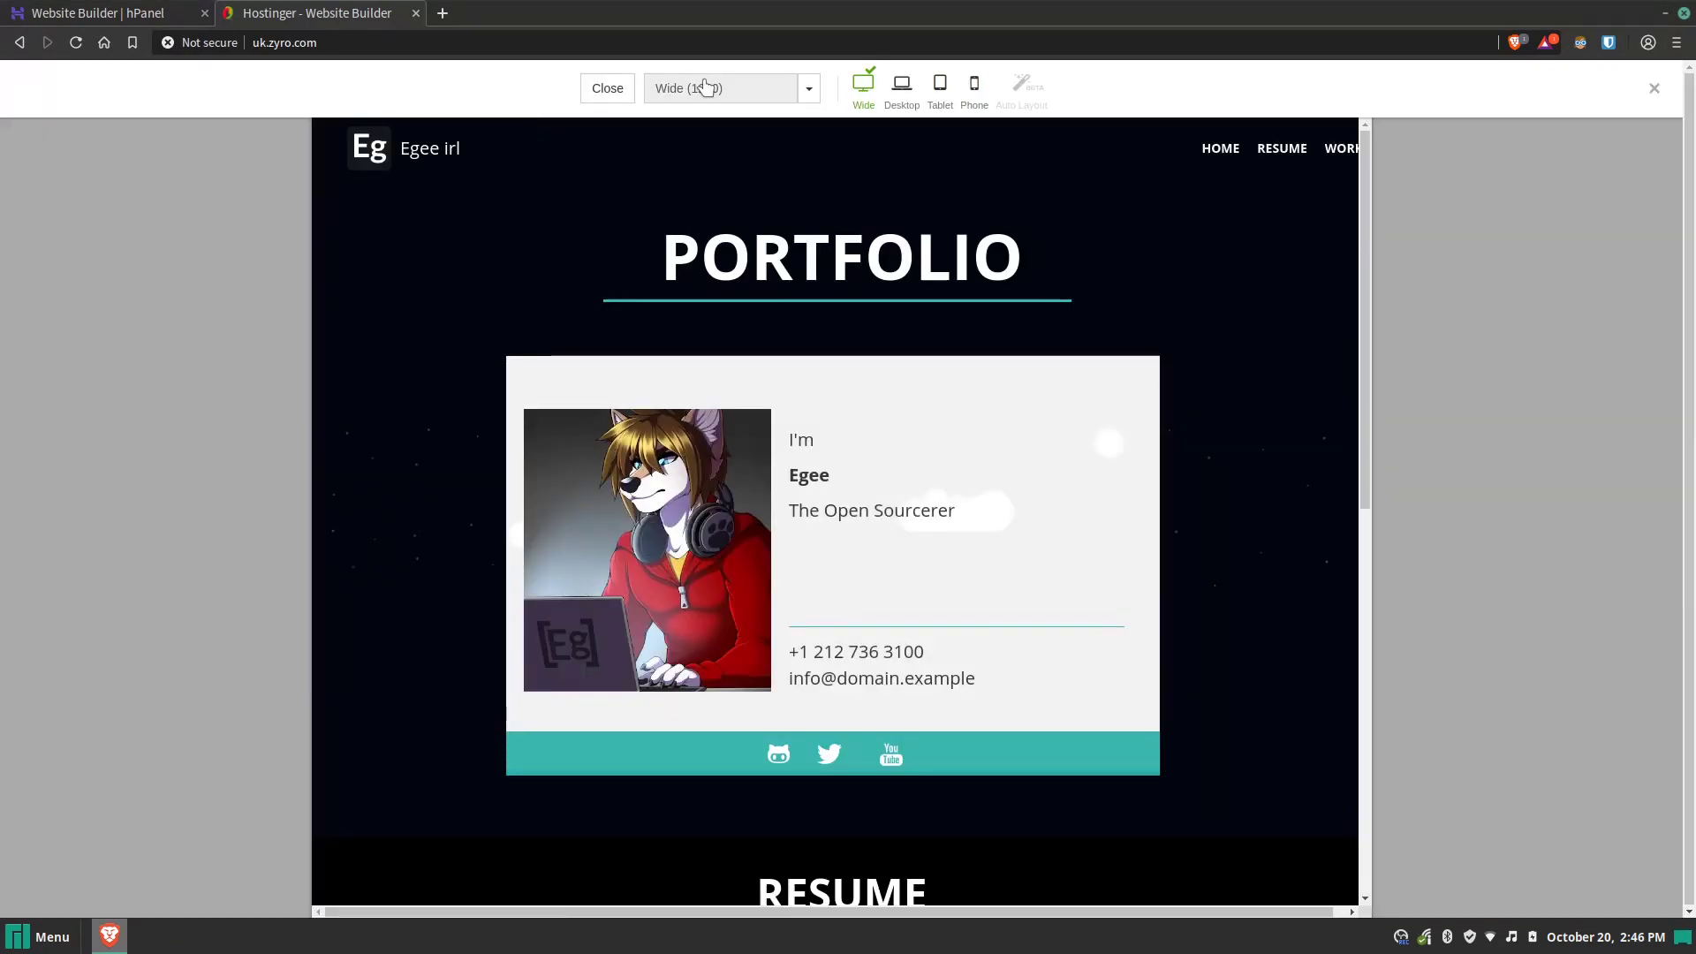
left_click(707, 86)
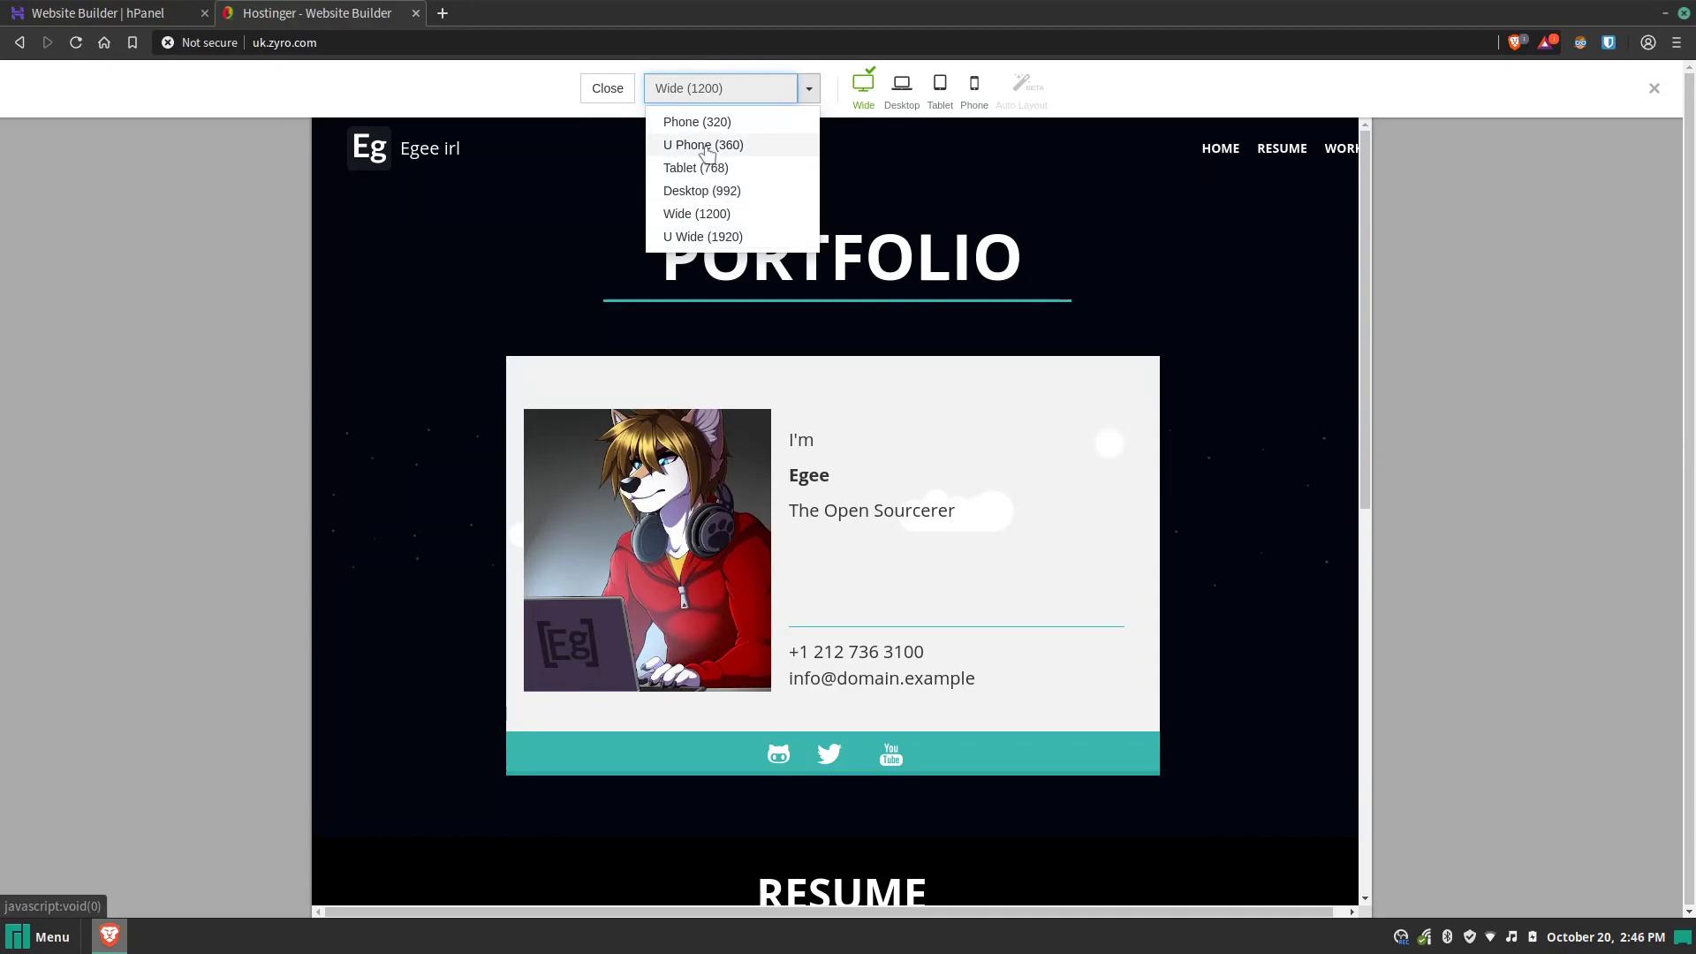
left_click(704, 147)
mouse_move(752, 911)
left_mouse_down()
mouse_move(931, 915)
mouse_move(772, 914)
left_mouse_up()
left_click_drag(993, 352, 994, 653)
scroll(783, 579, "down", 2)
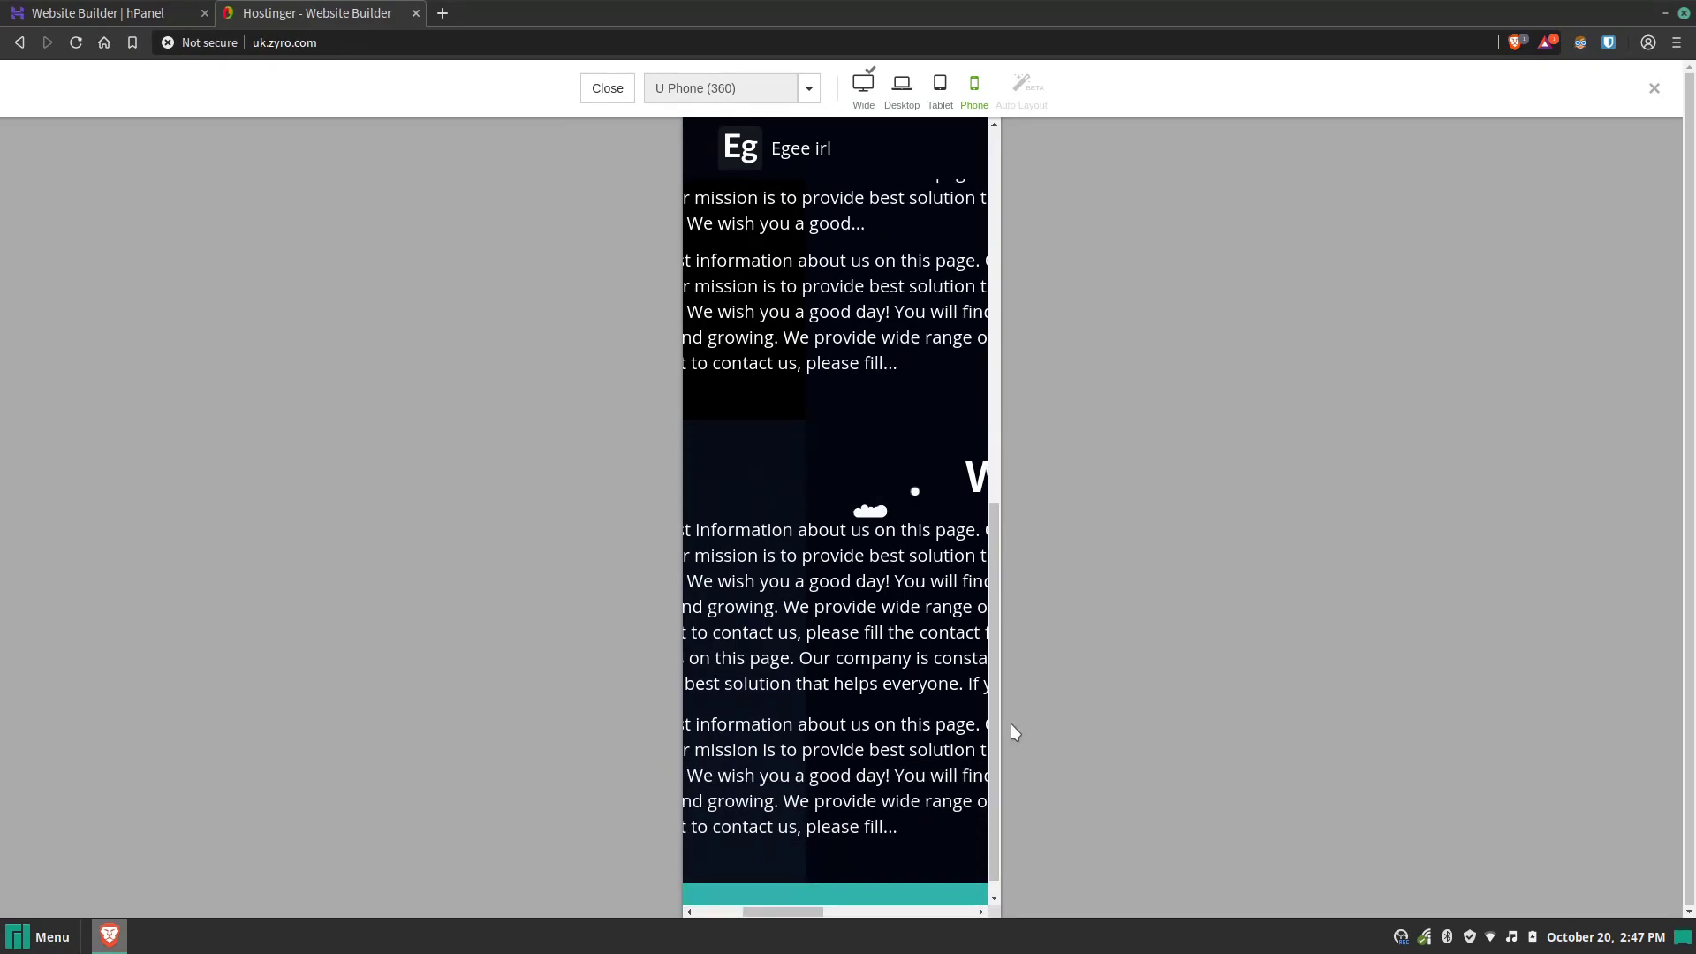
mouse_move(1007, 726)
left_mouse_down()
mouse_move(1007, 424)
mouse_move(1007, 707)
left_mouse_up()
left_click_drag(813, 915, 736, 915)
Step: Nudge the Egee text about 10 px lower, then load and scroll the live egee.xyz site
left_click(810, 89)
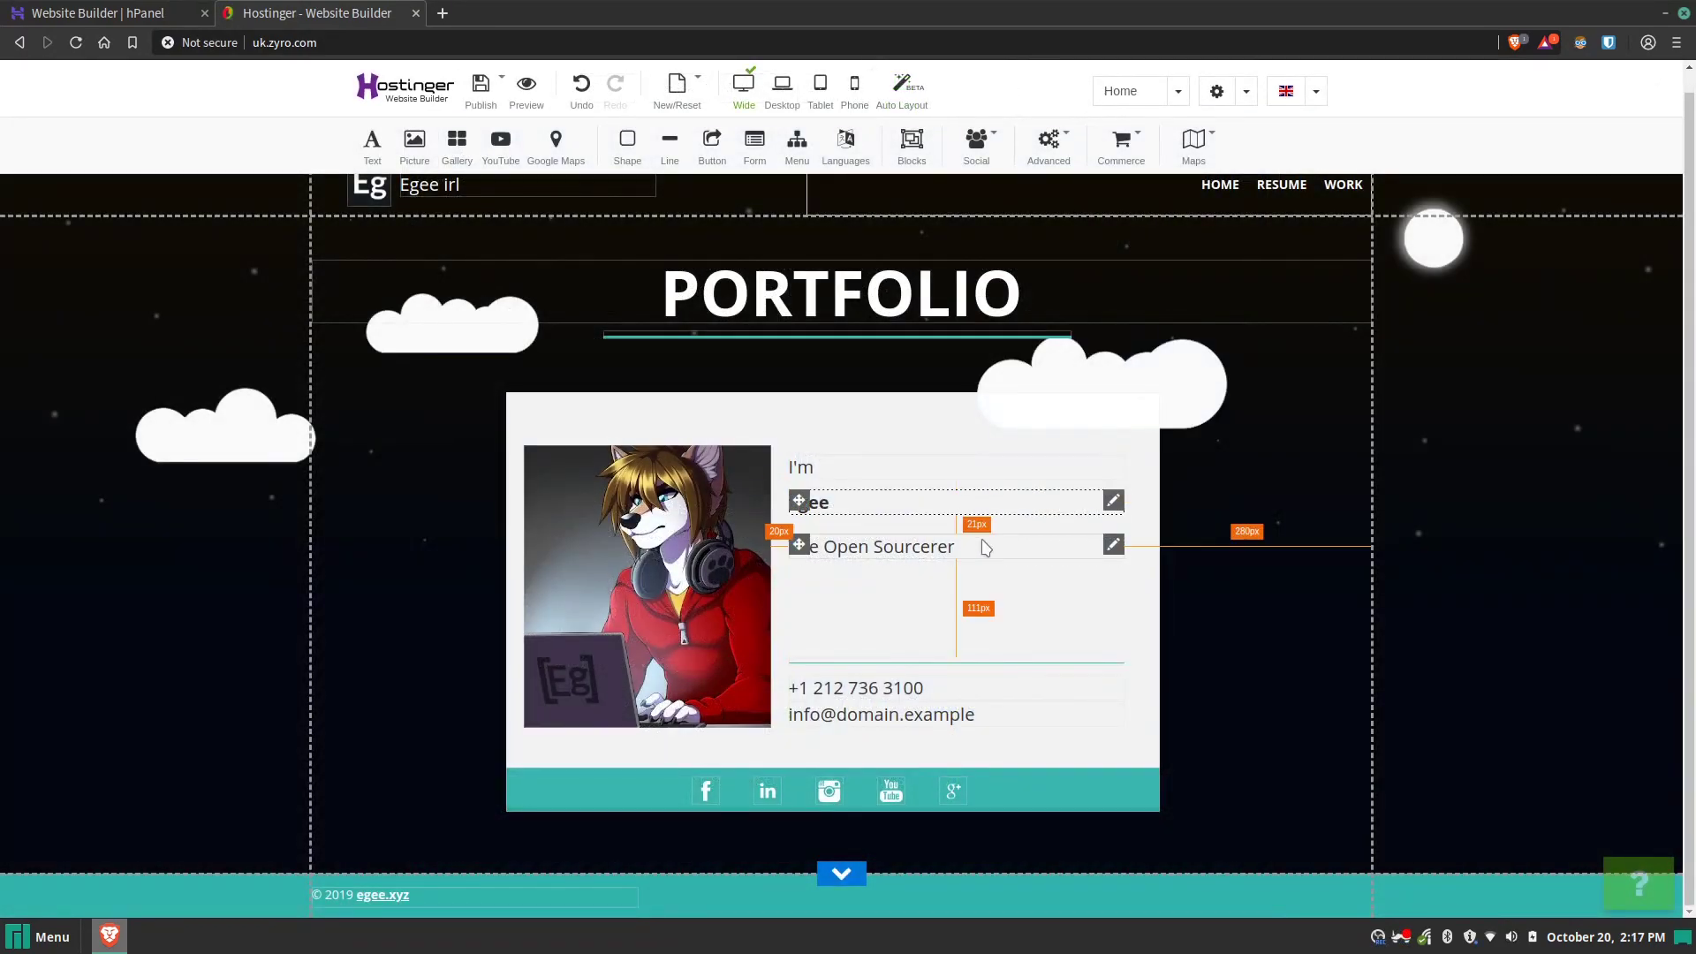
left_click_drag(986, 548, 978, 519)
left_click(975, 474)
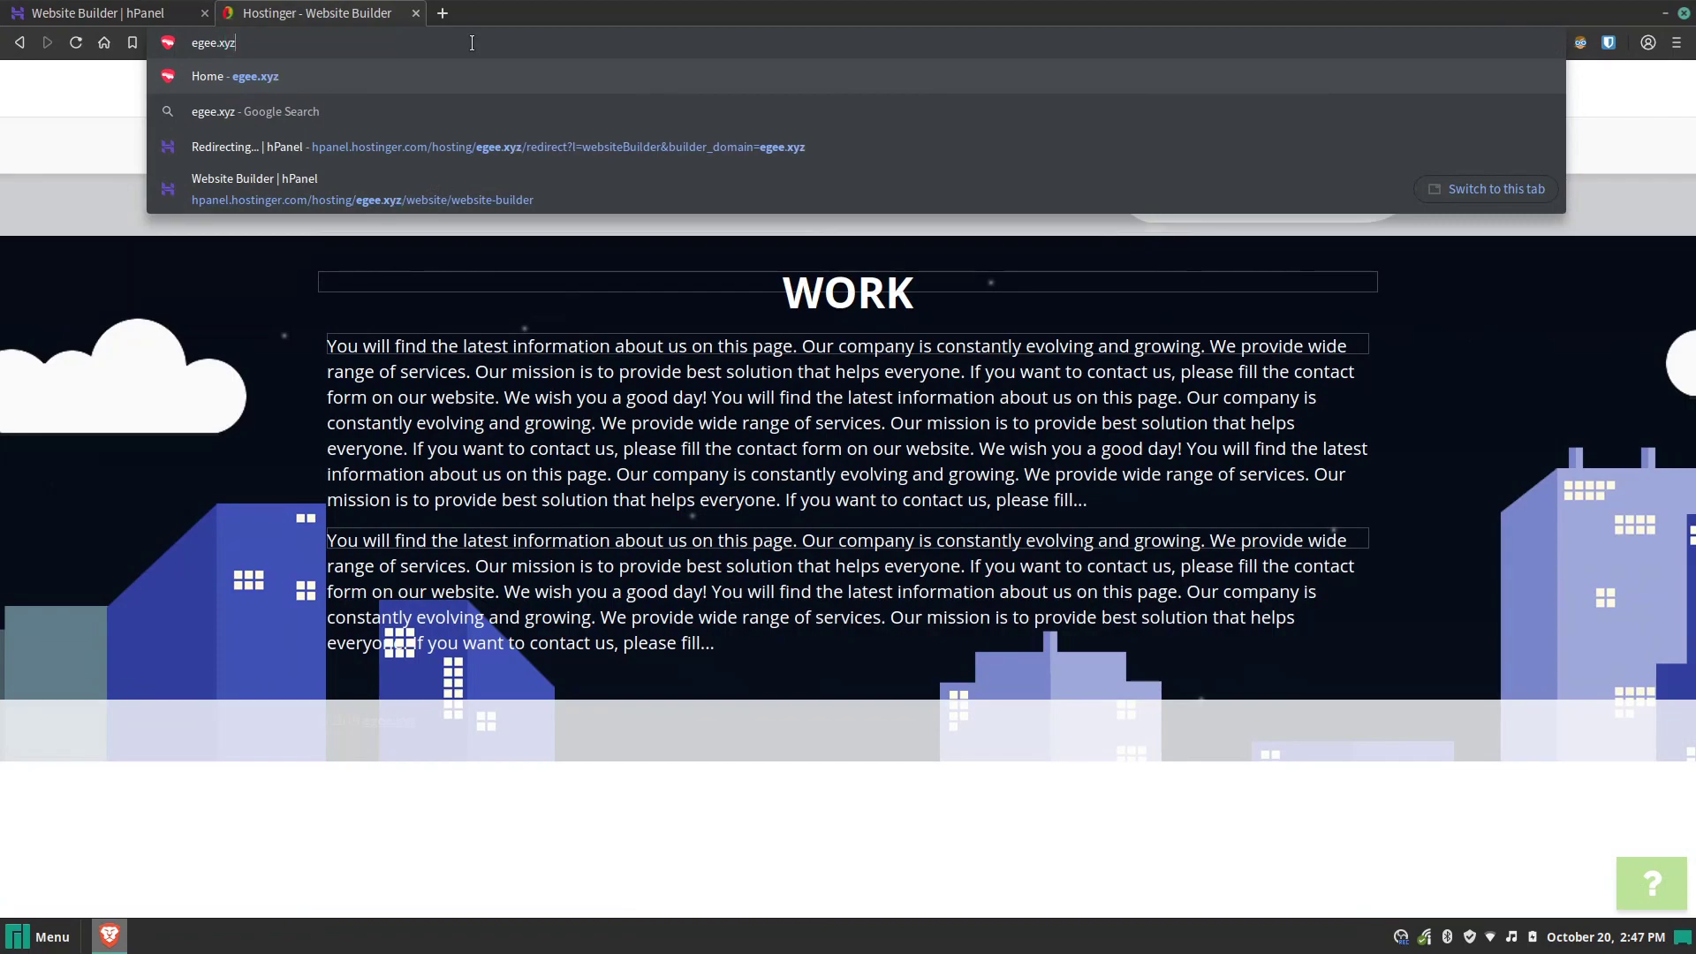
key("Return")
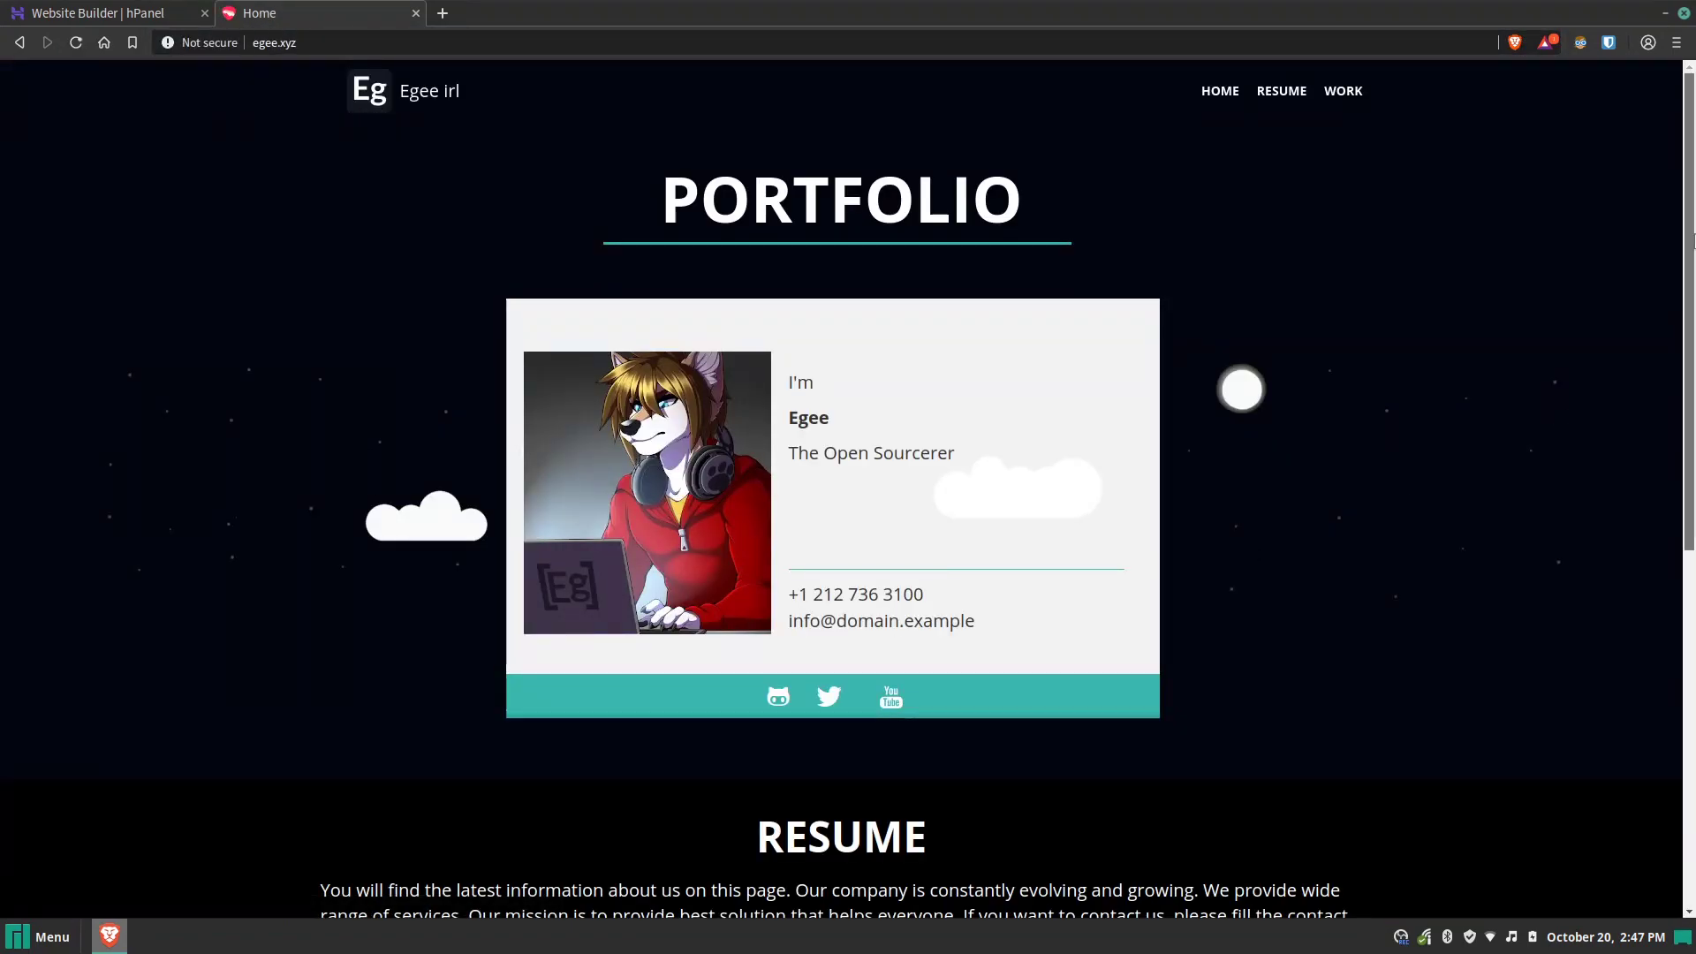
scroll(1634, 747, "down", 6)
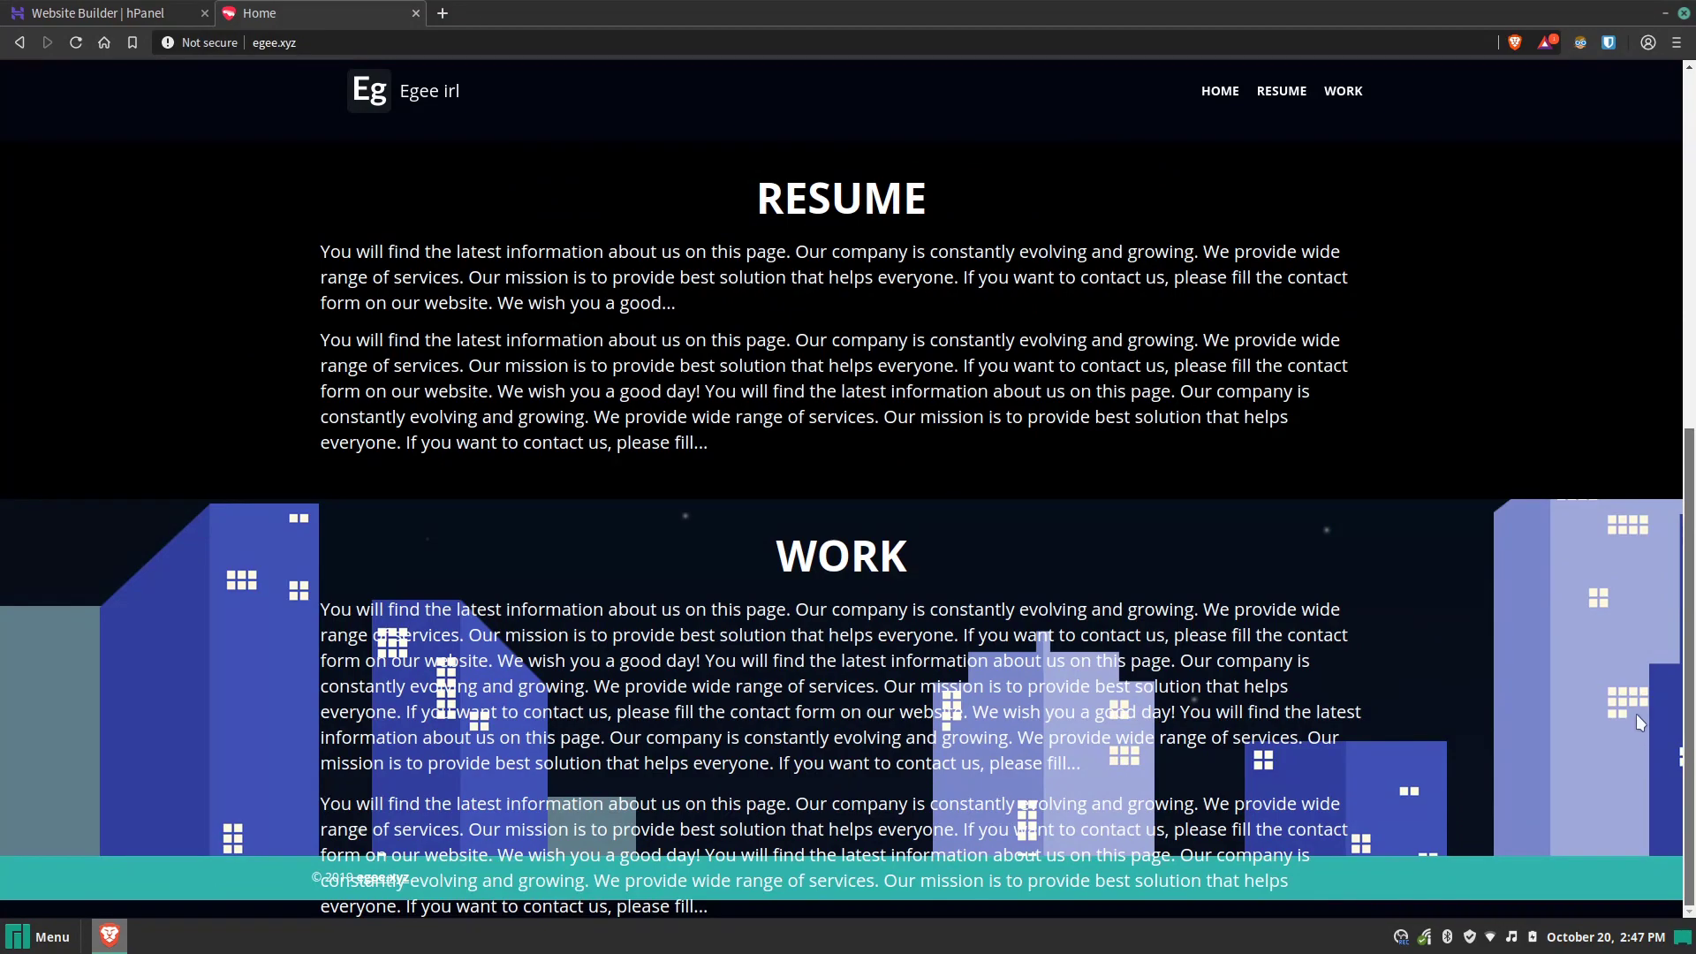
scroll(1636, 708, "up", 4)
scroll(1634, 795, "down", 4)
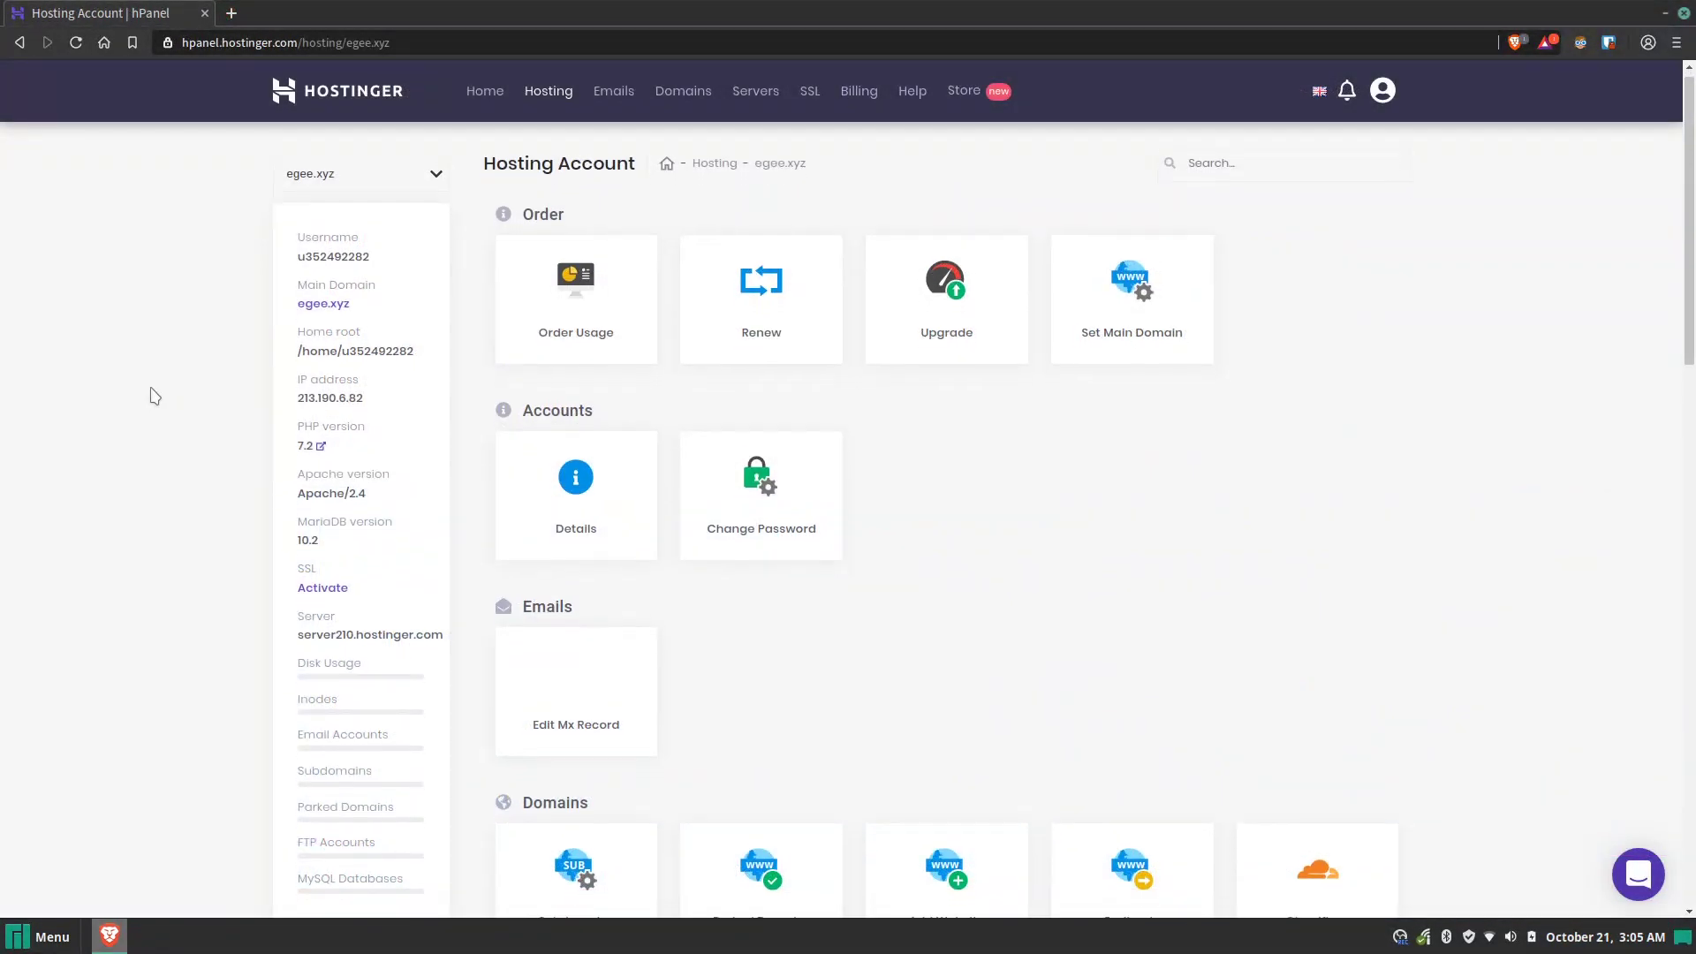
Step: Scroll the egee.xyz Hosting Account page down to the Files section
scroll(151, 389, "down", 6)
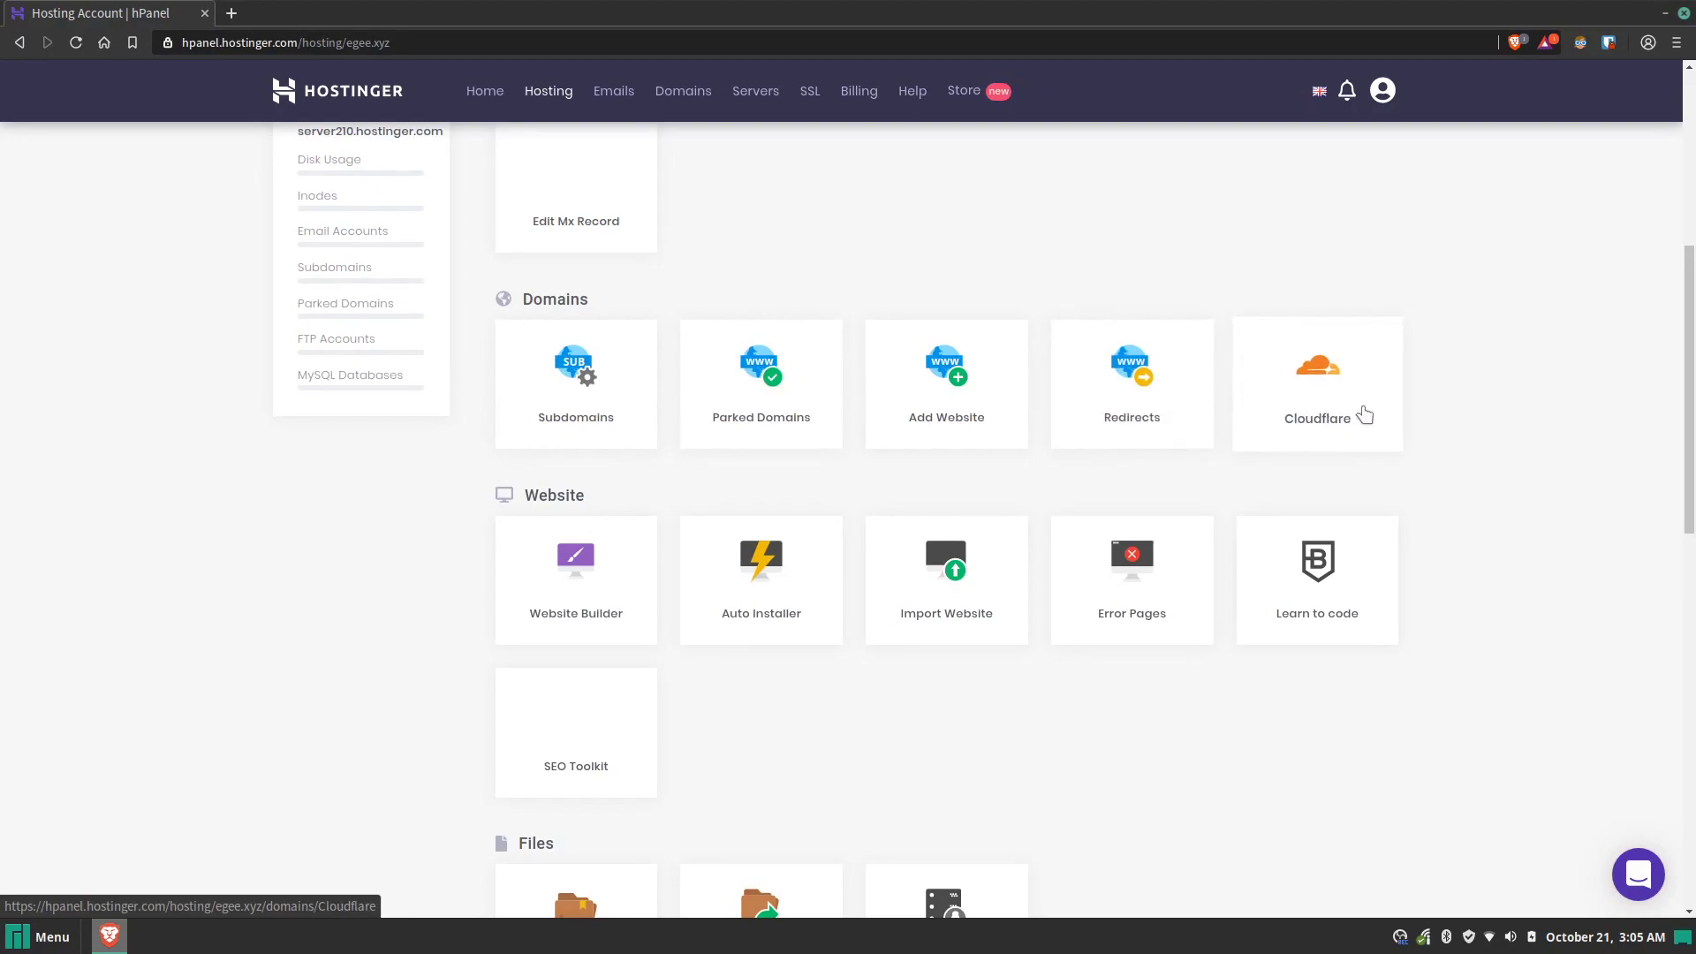
scroll(1365, 415, "down", 2)
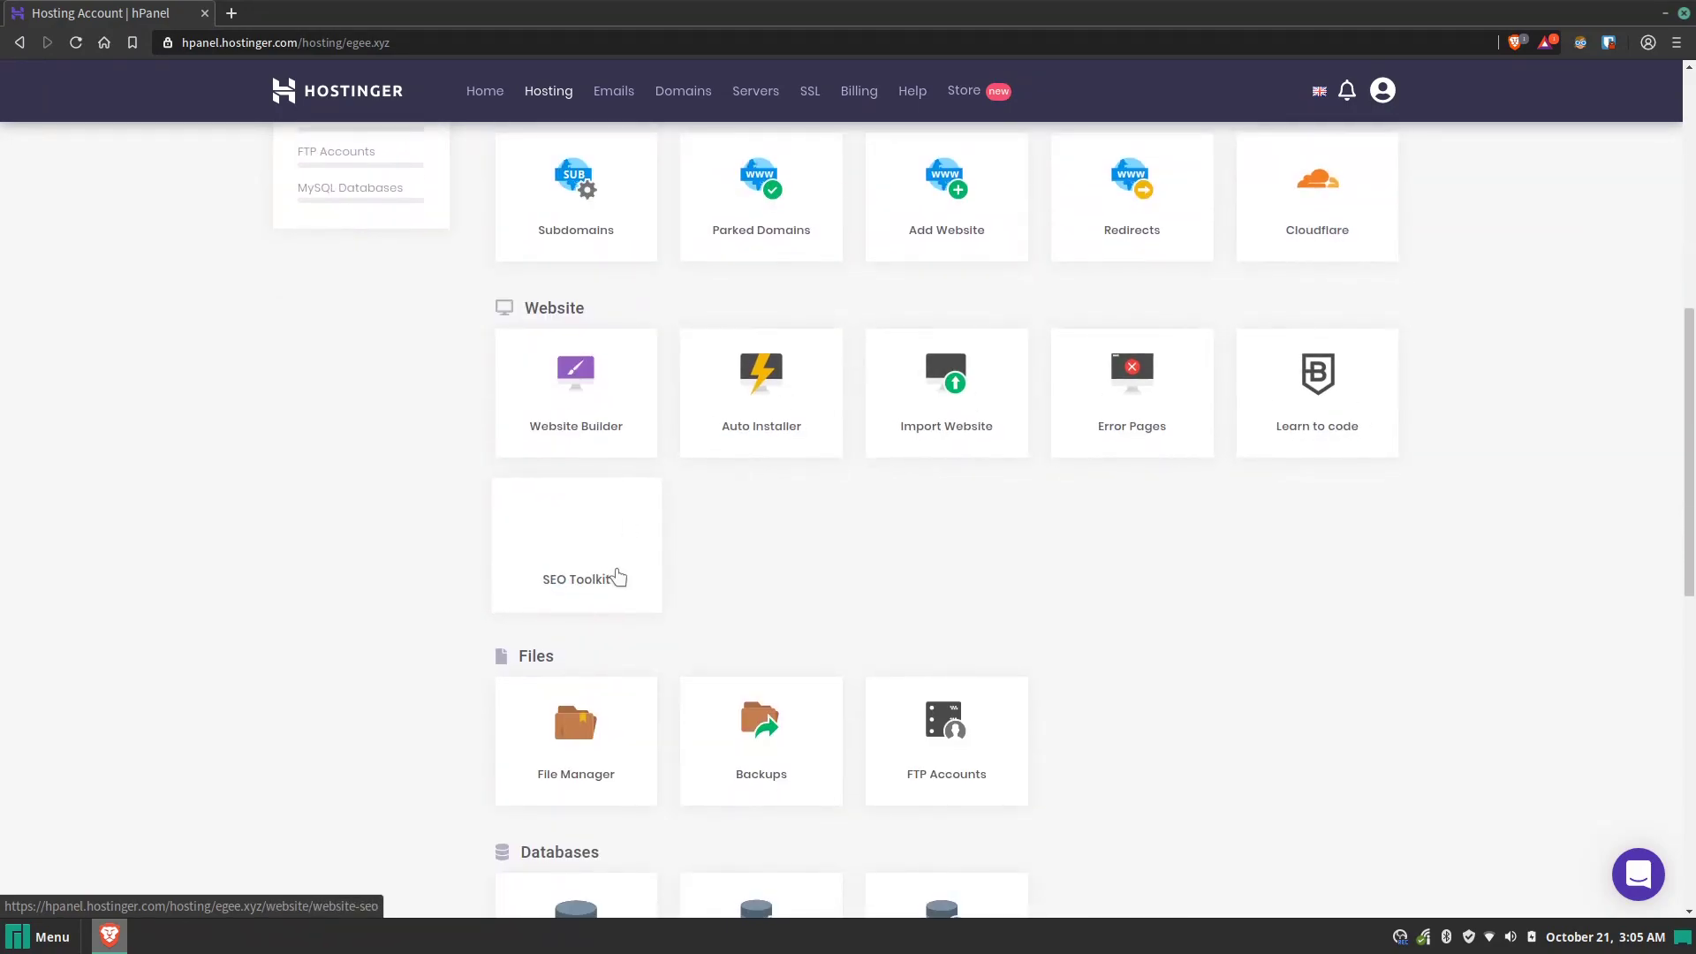
scroll(587, 572, "down", 2)
left_click(587, 575)
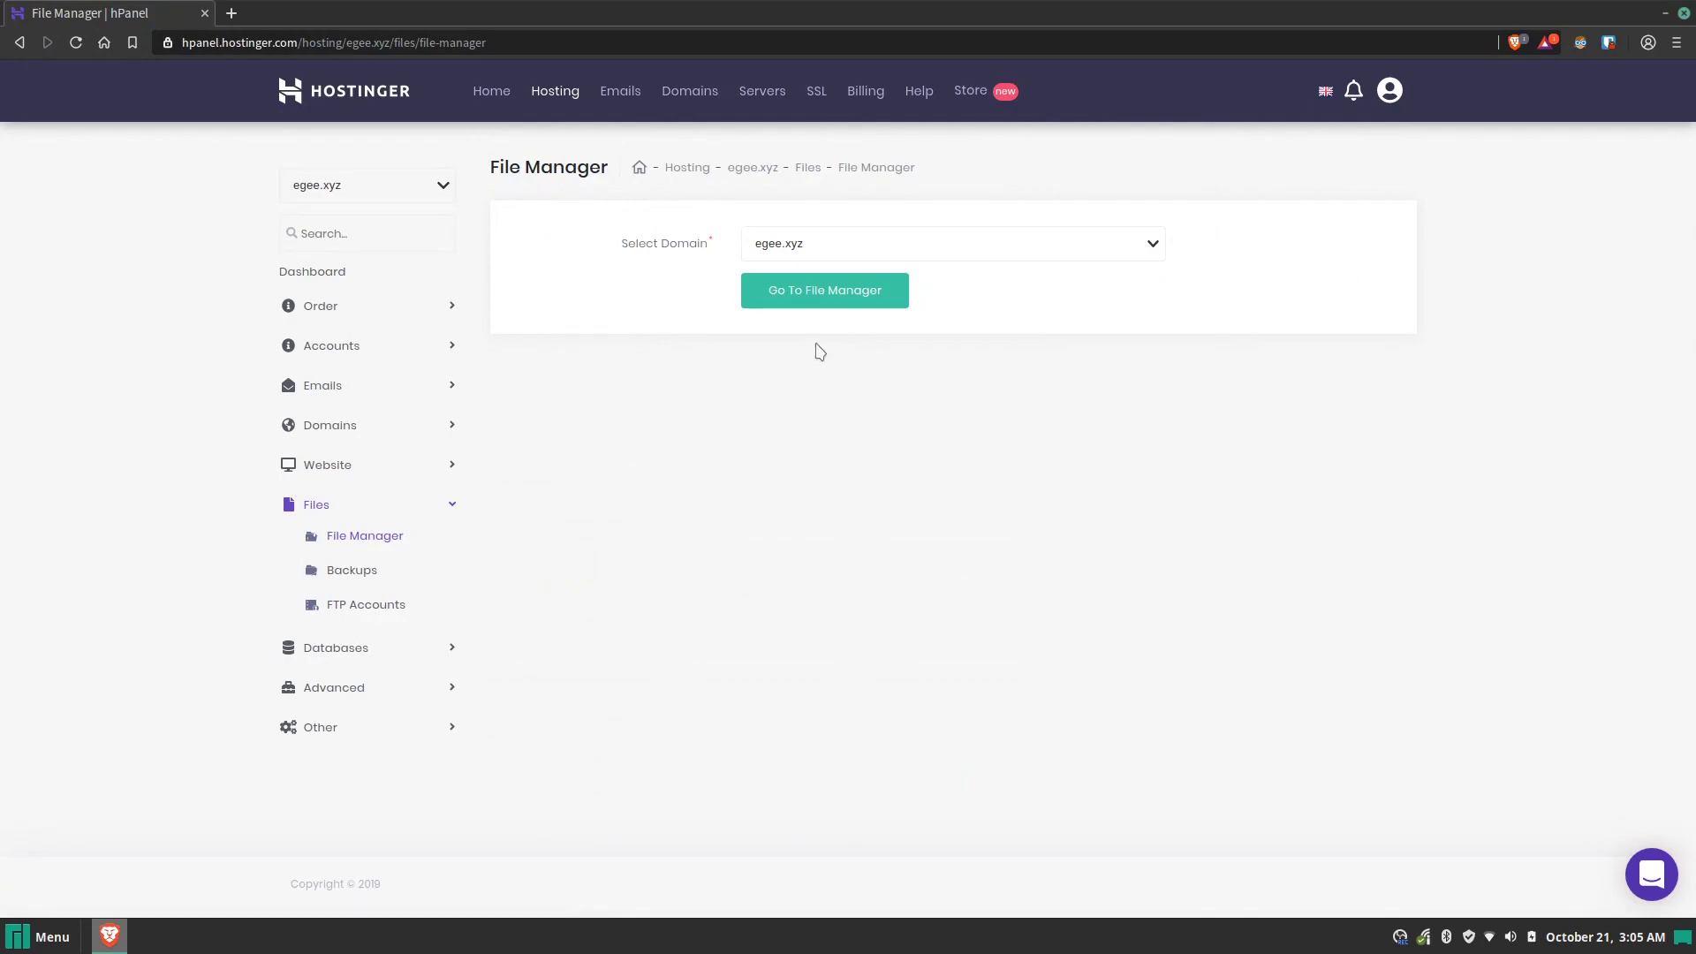
left_click(823, 295)
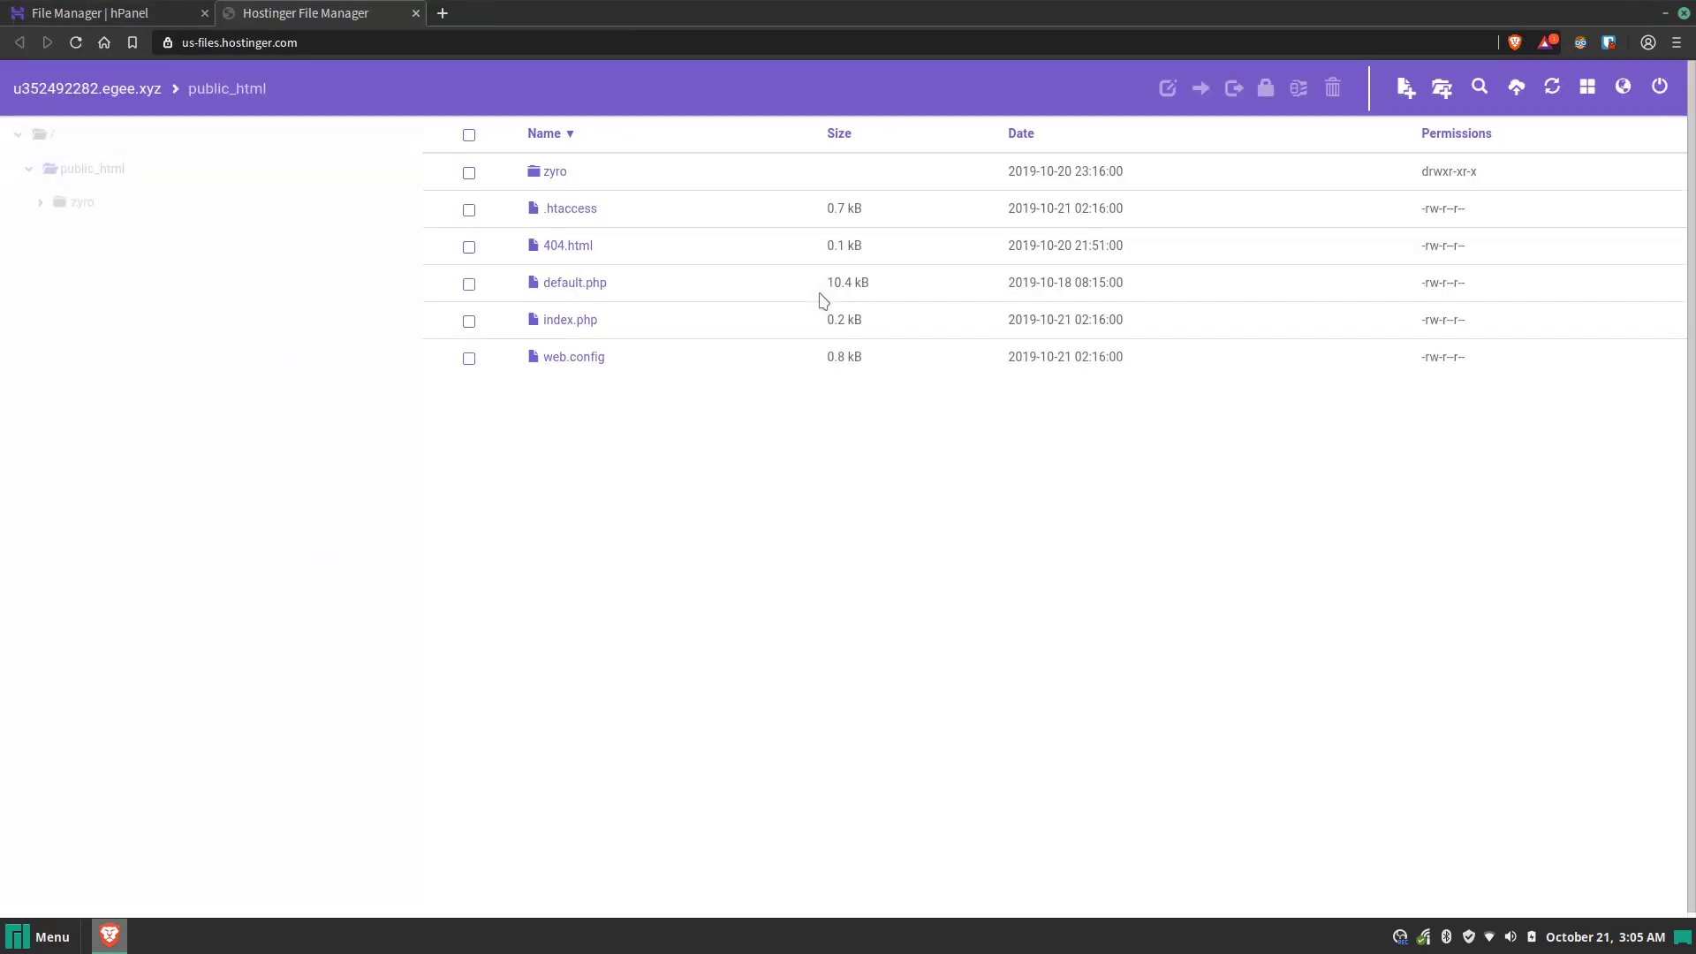
left_click(553, 181)
double_click(535, 183)
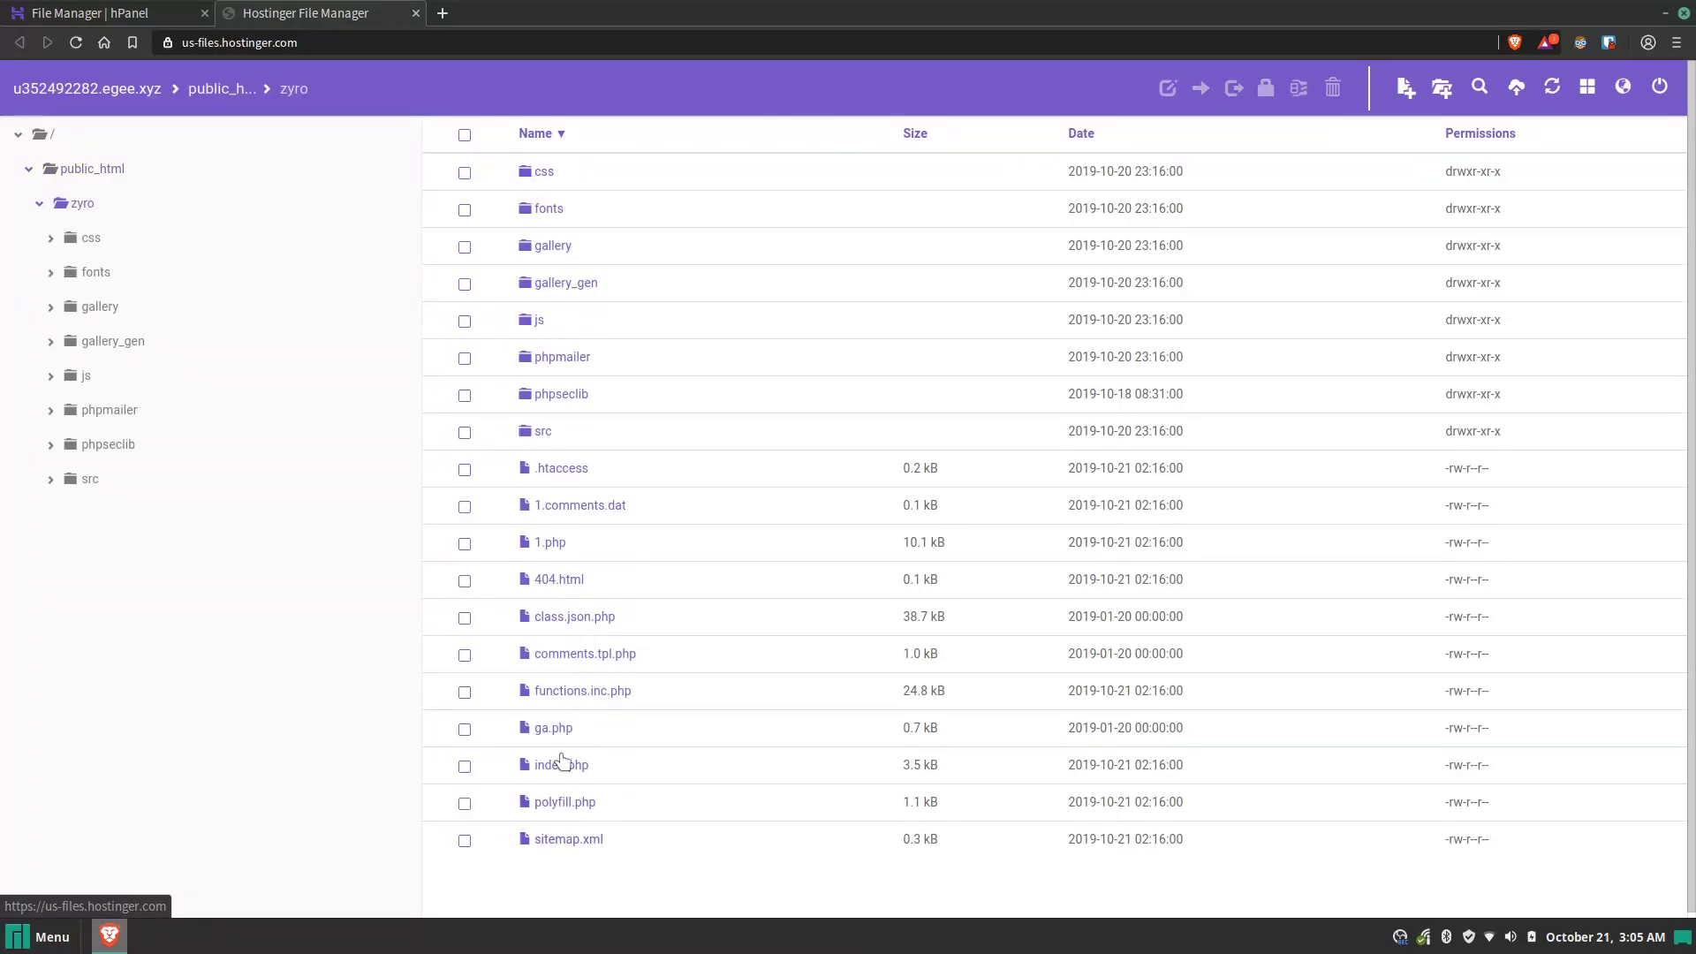
left_click(415, 13)
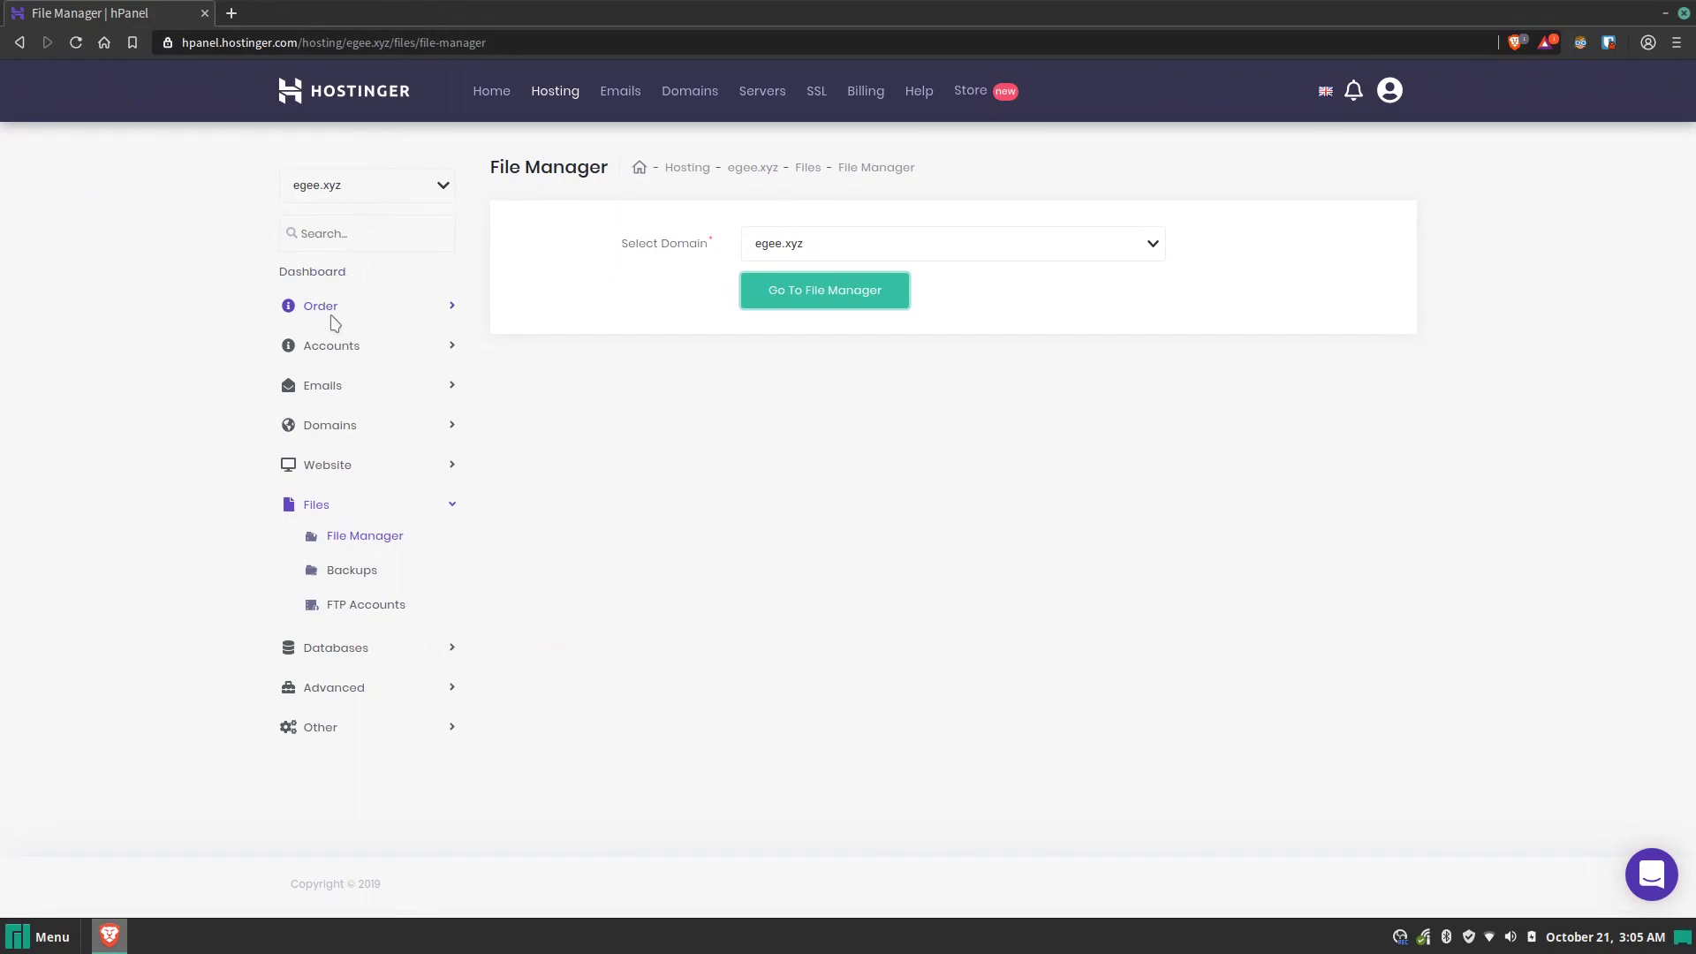
Step: Return to the hosting dashboard and open the PHP Info page for egee.xyz
left_click(320, 274)
scroll(1422, 408, "down", 5)
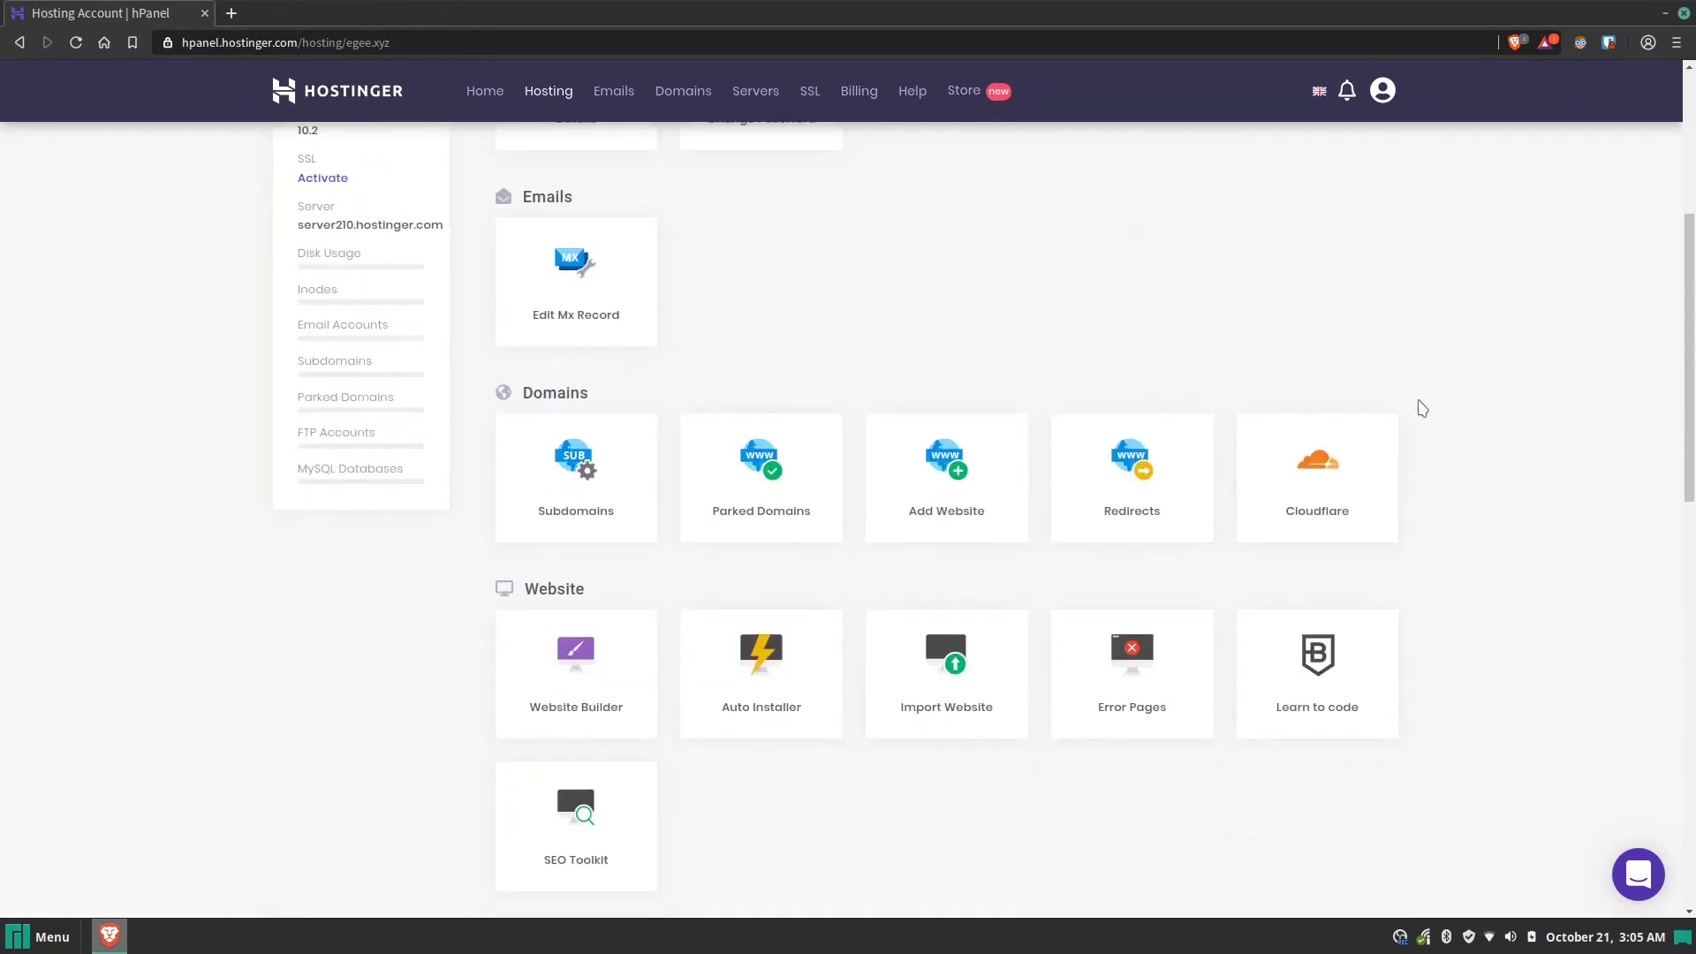
scroll(1422, 408, "down", 5)
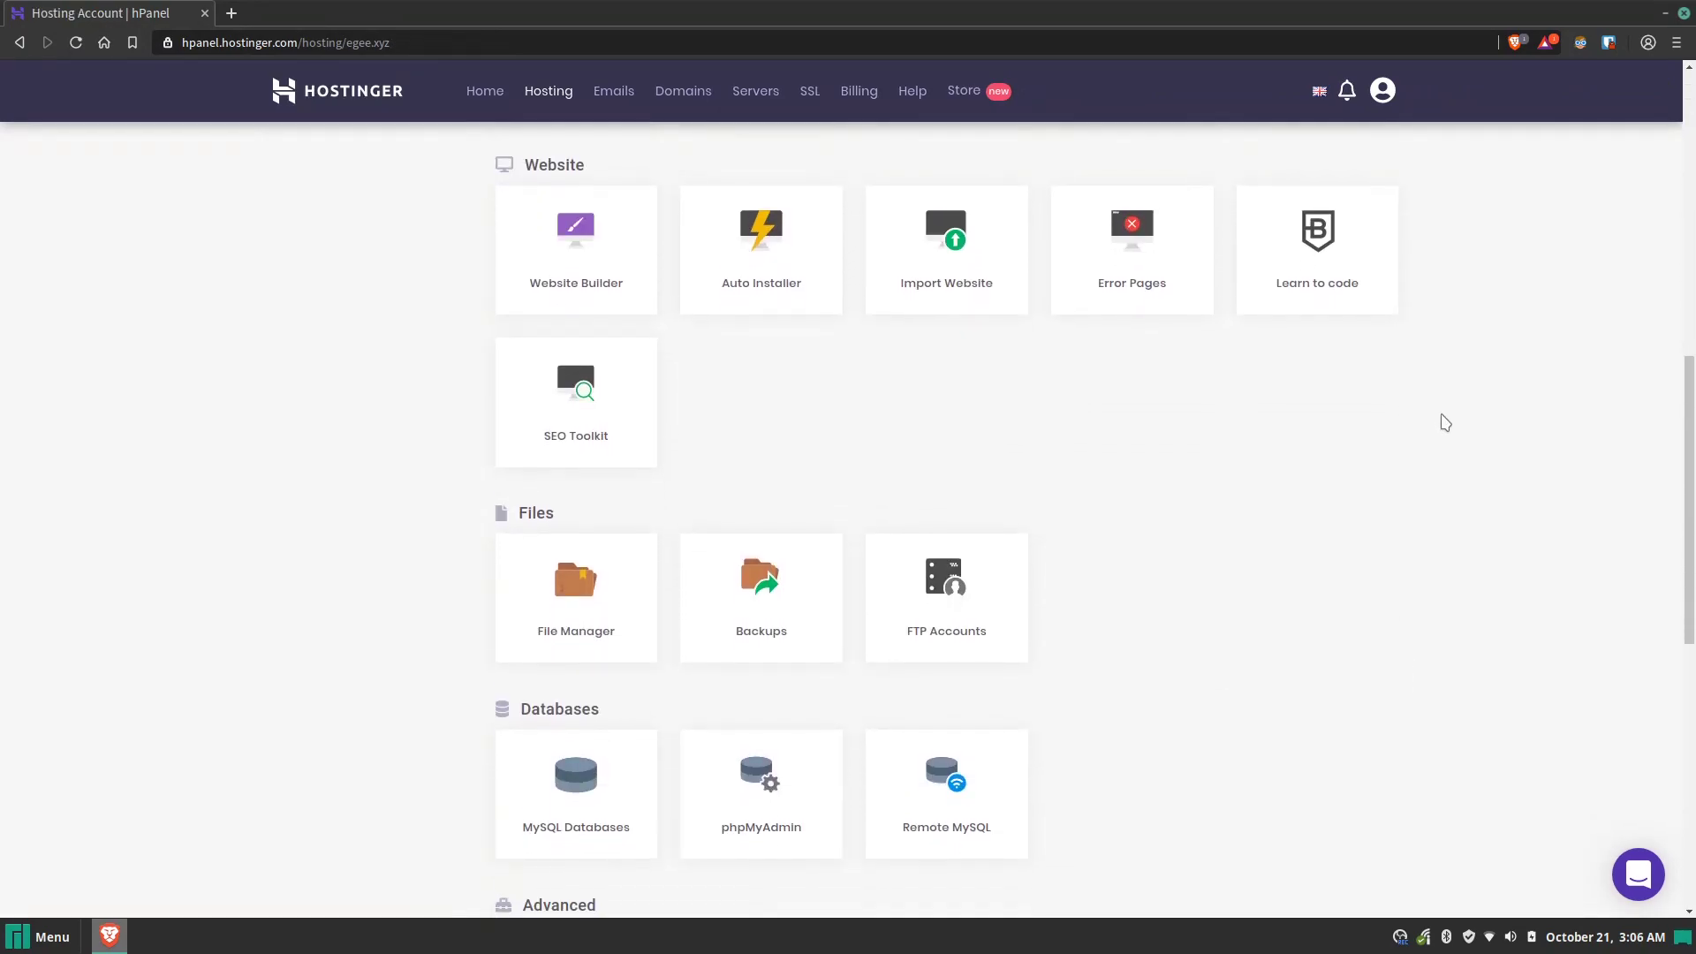
scroll(984, 432, "down", 2)
scroll(594, 480, "down", 2)
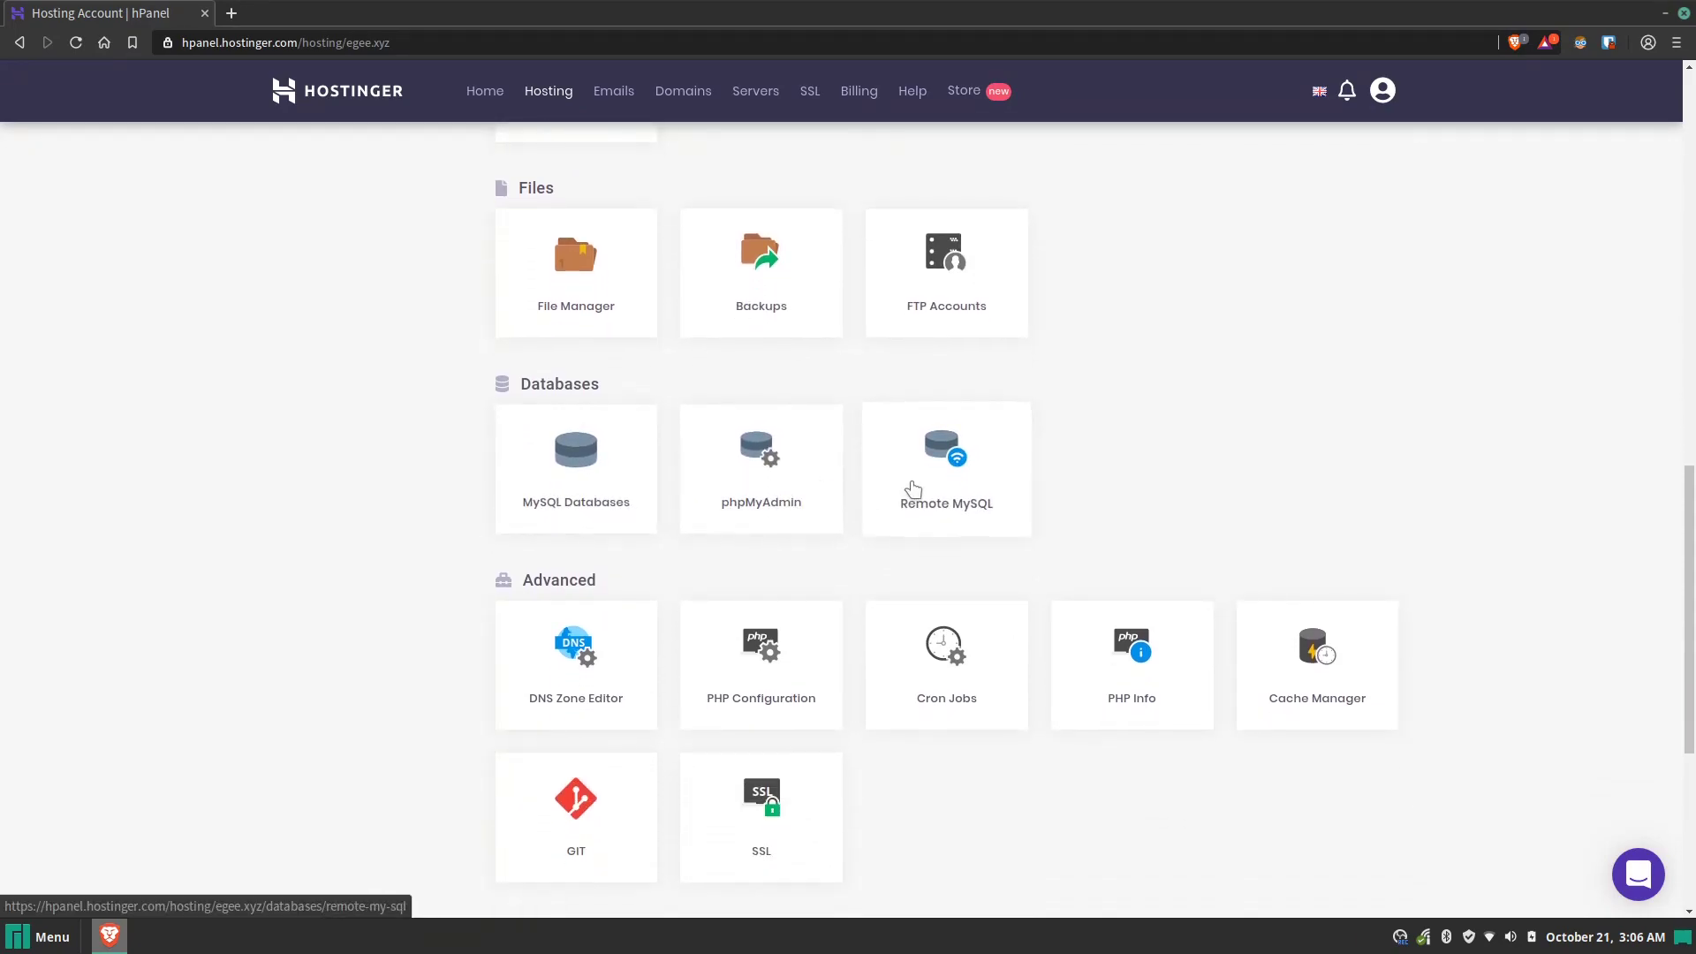
scroll(909, 491, "down", 2)
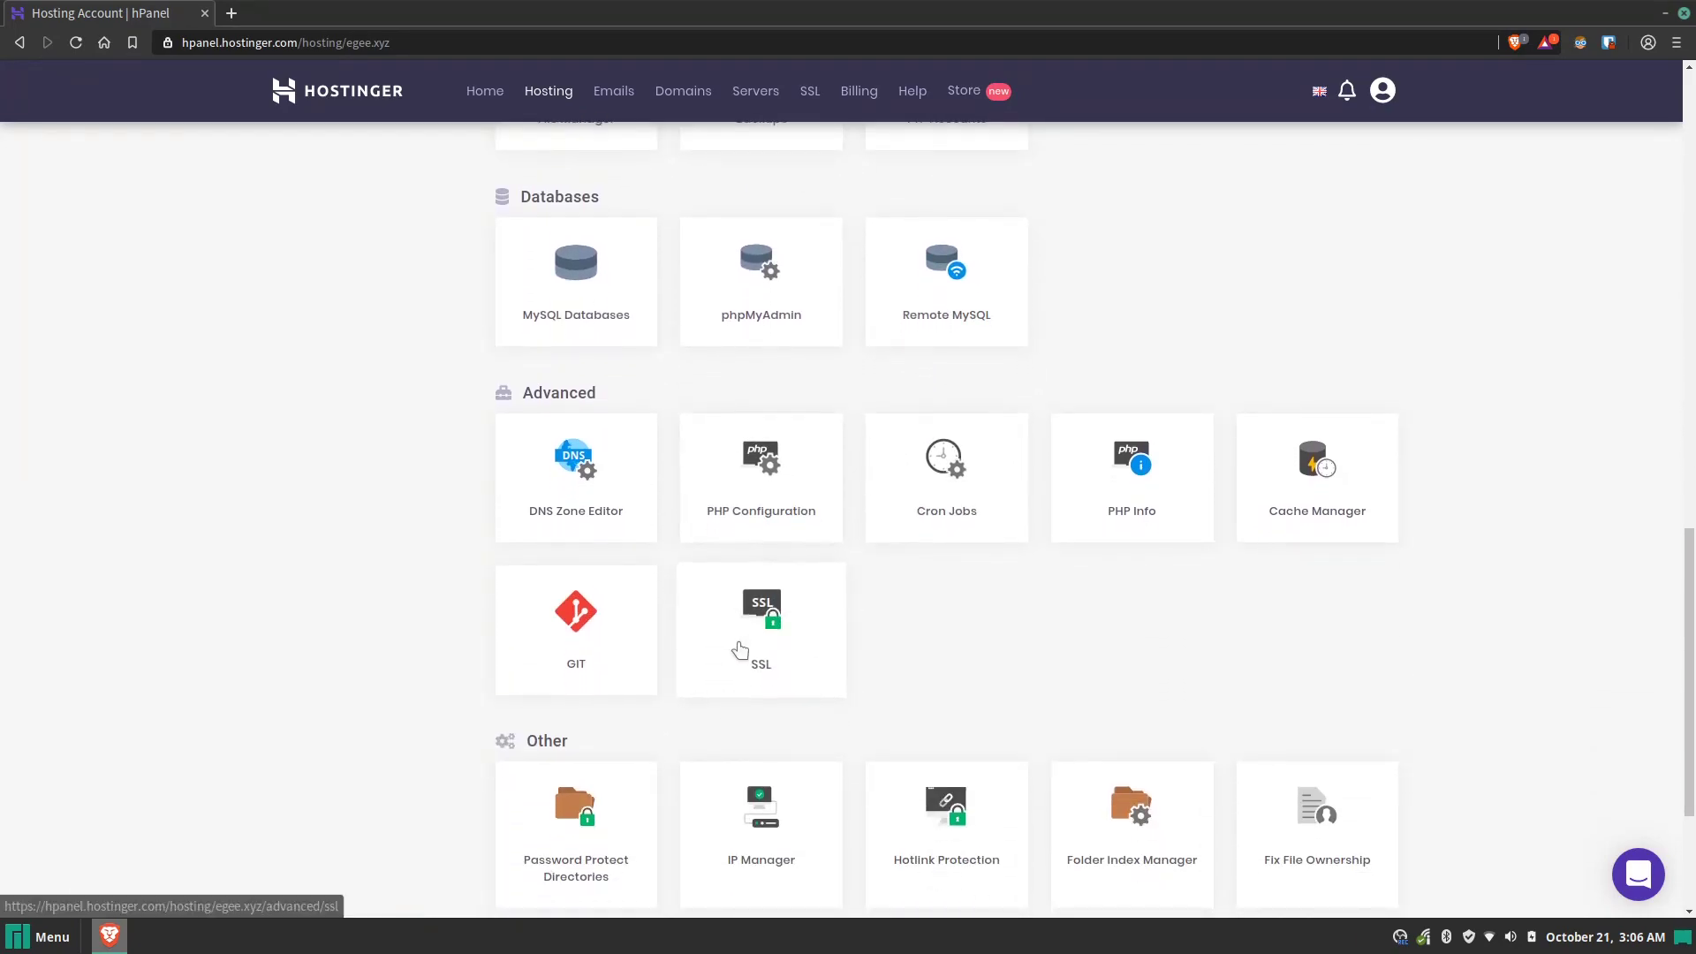
scroll(740, 650, "down", 2)
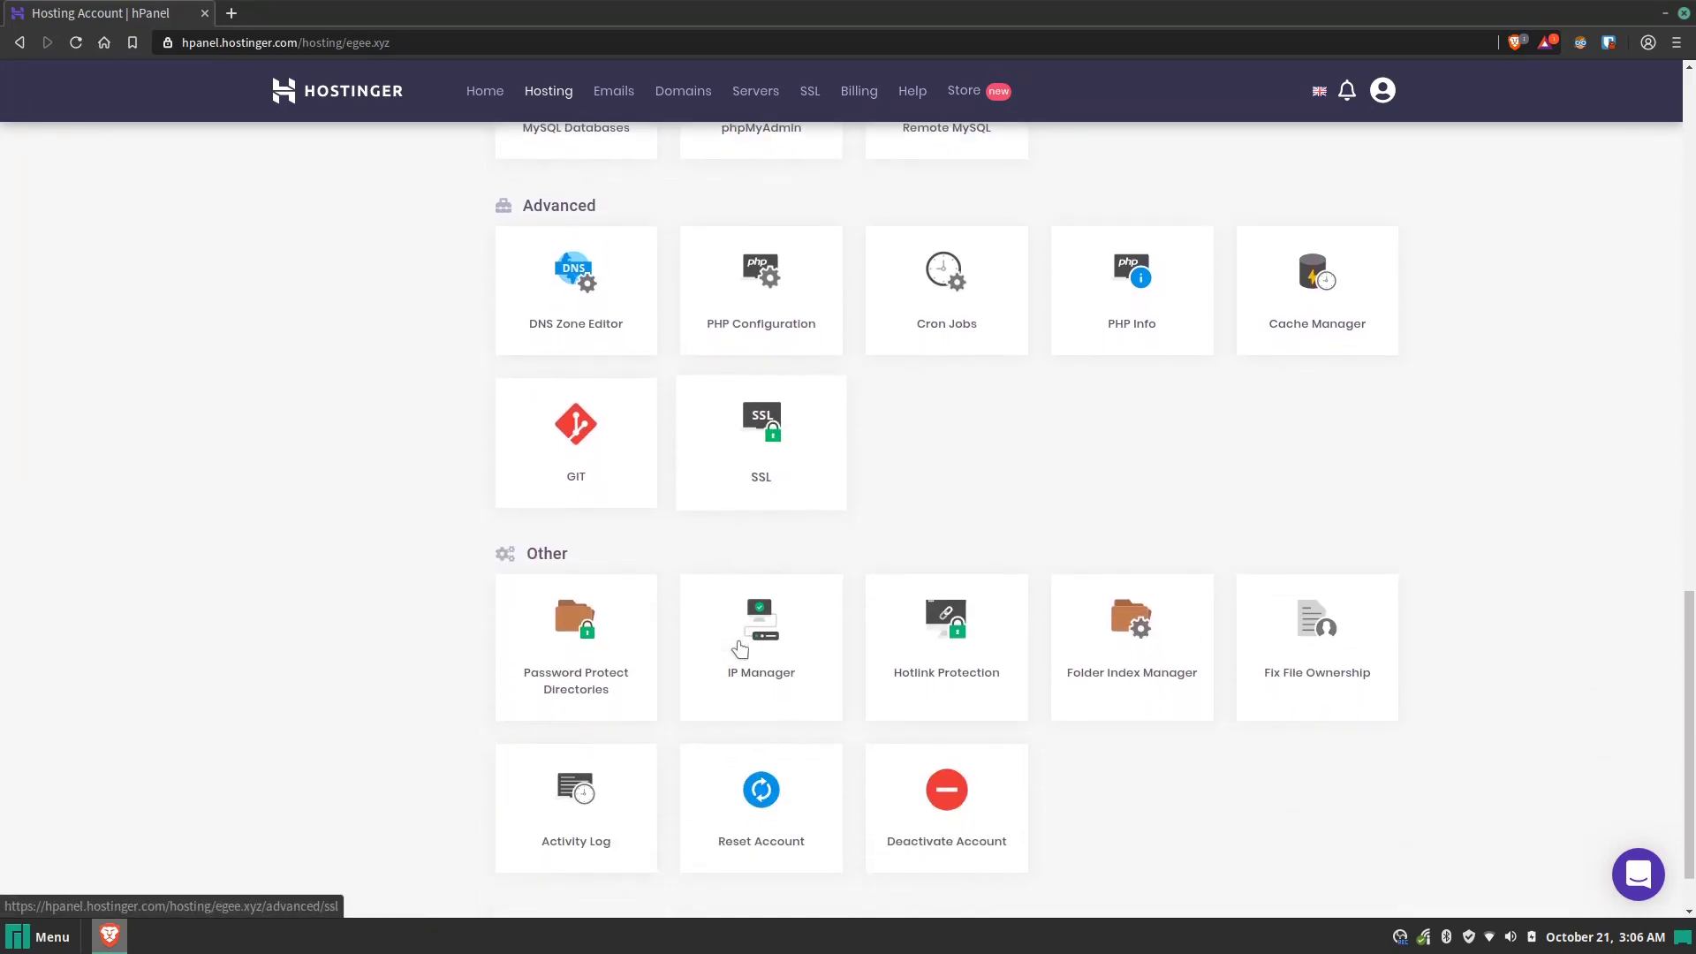
left_click(1102, 331)
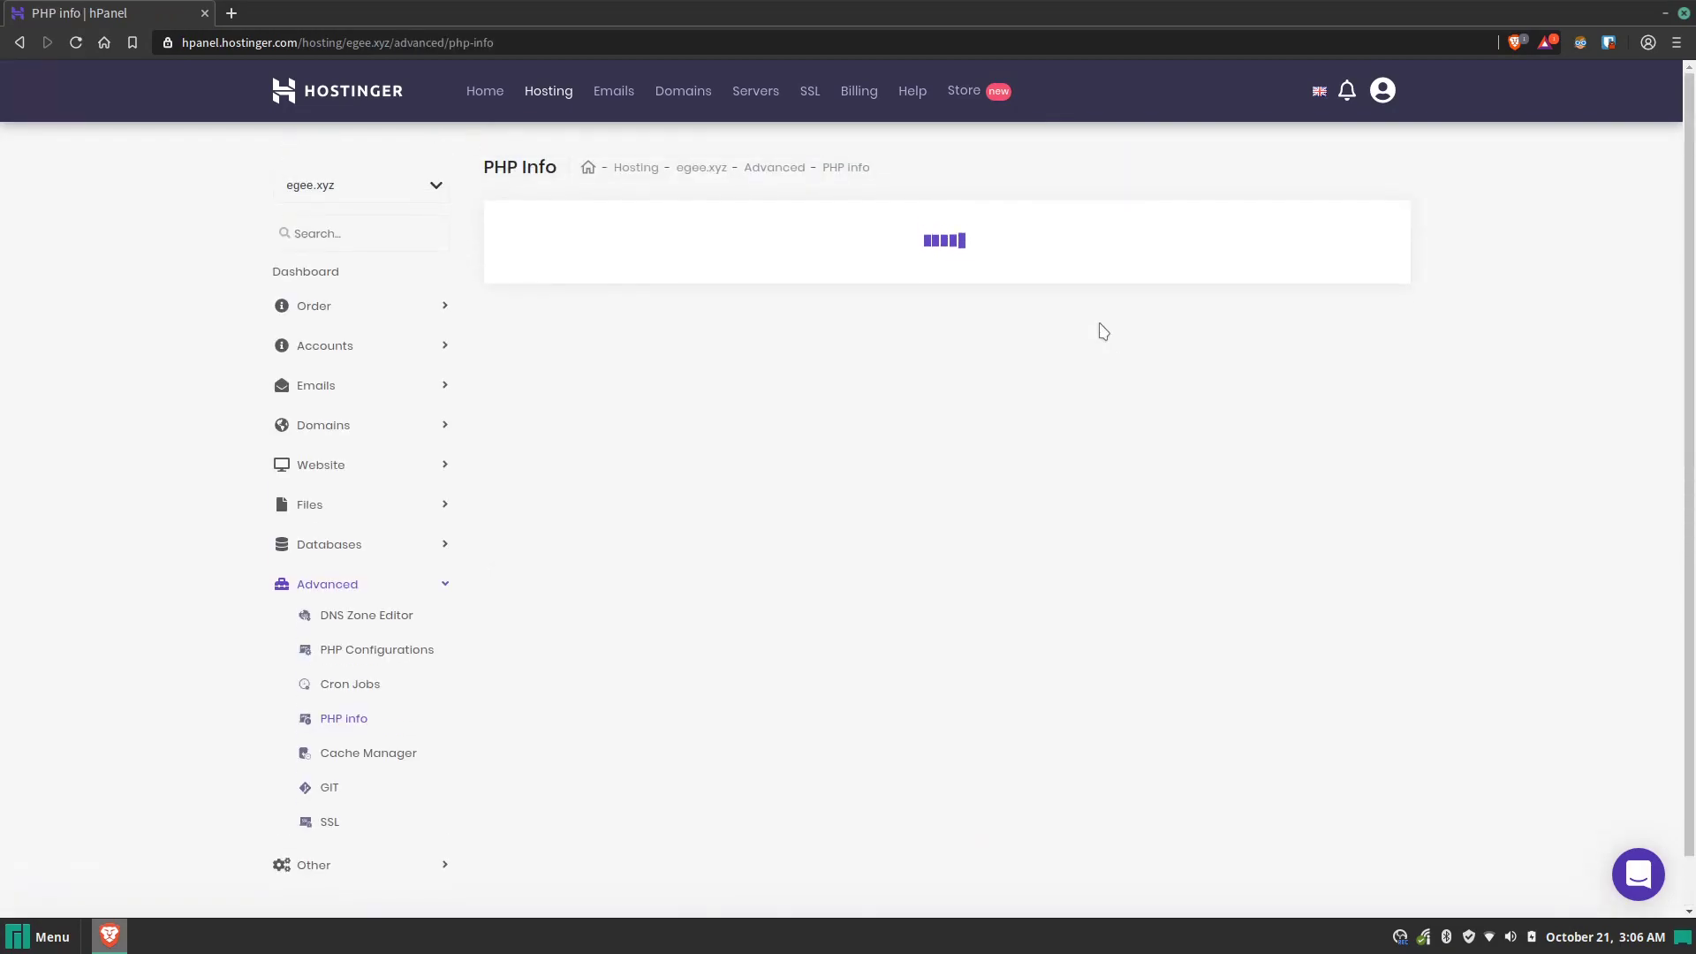
Step: Open the custom SSL installation page and expand the Other tools group
scroll(822, 592, "down", 2)
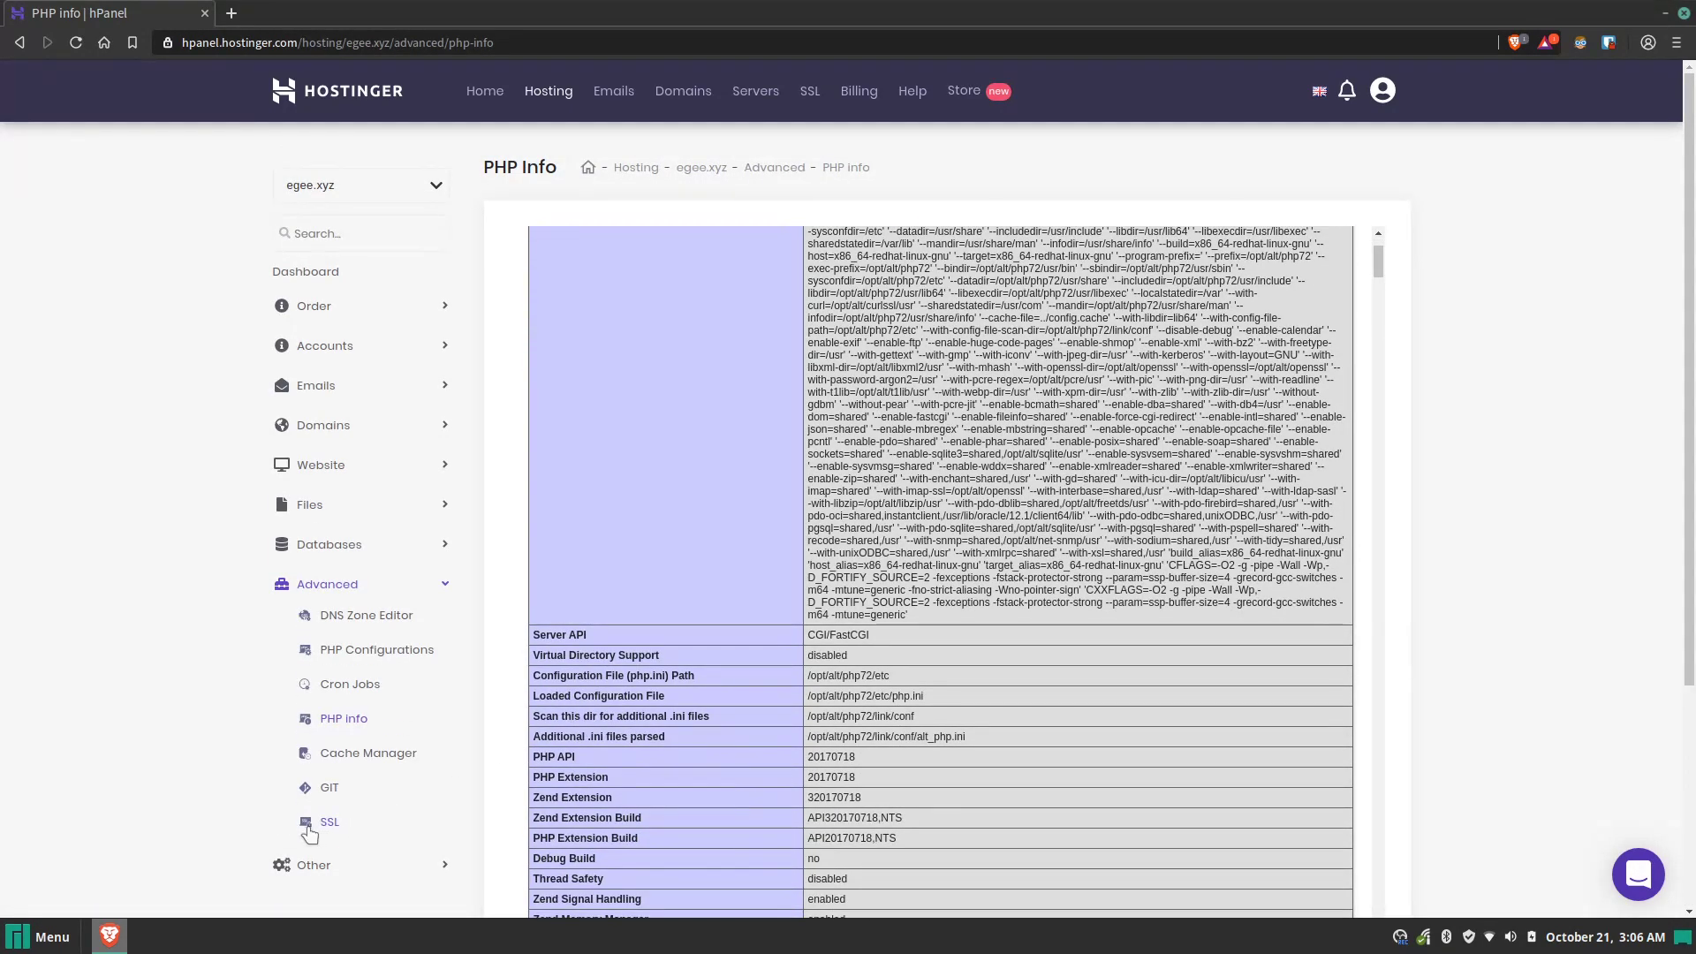
left_click(309, 825)
scroll(468, 783, "down", 3)
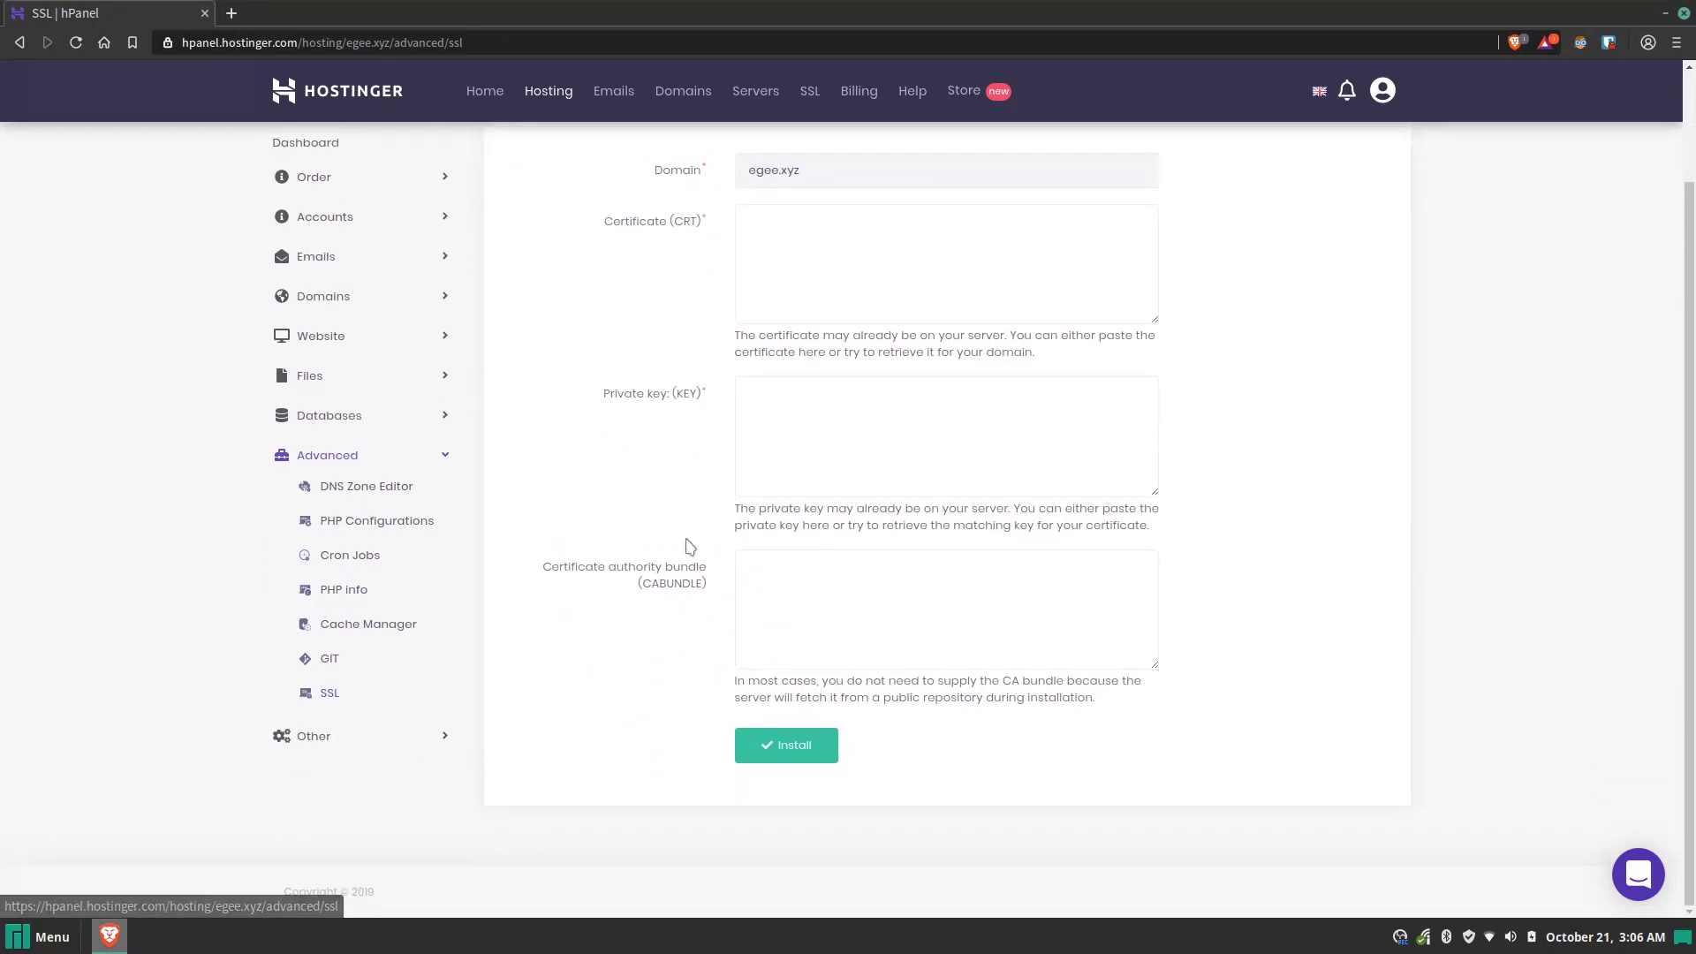
left_click(393, 746)
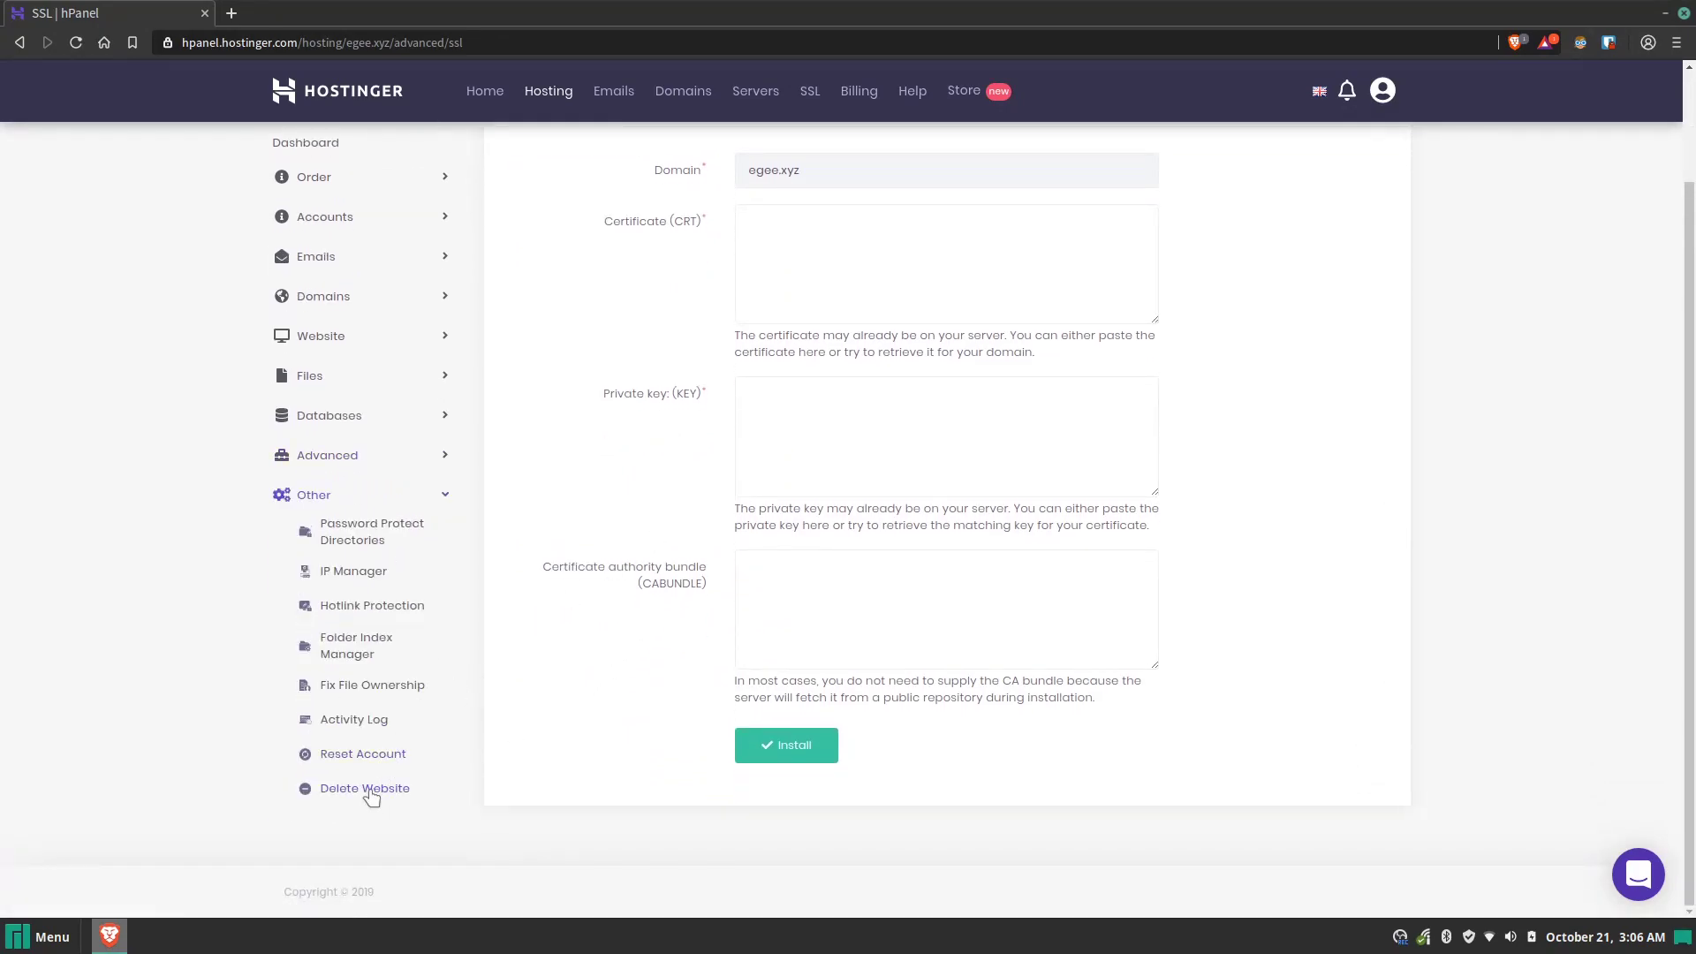
left_click(348, 651)
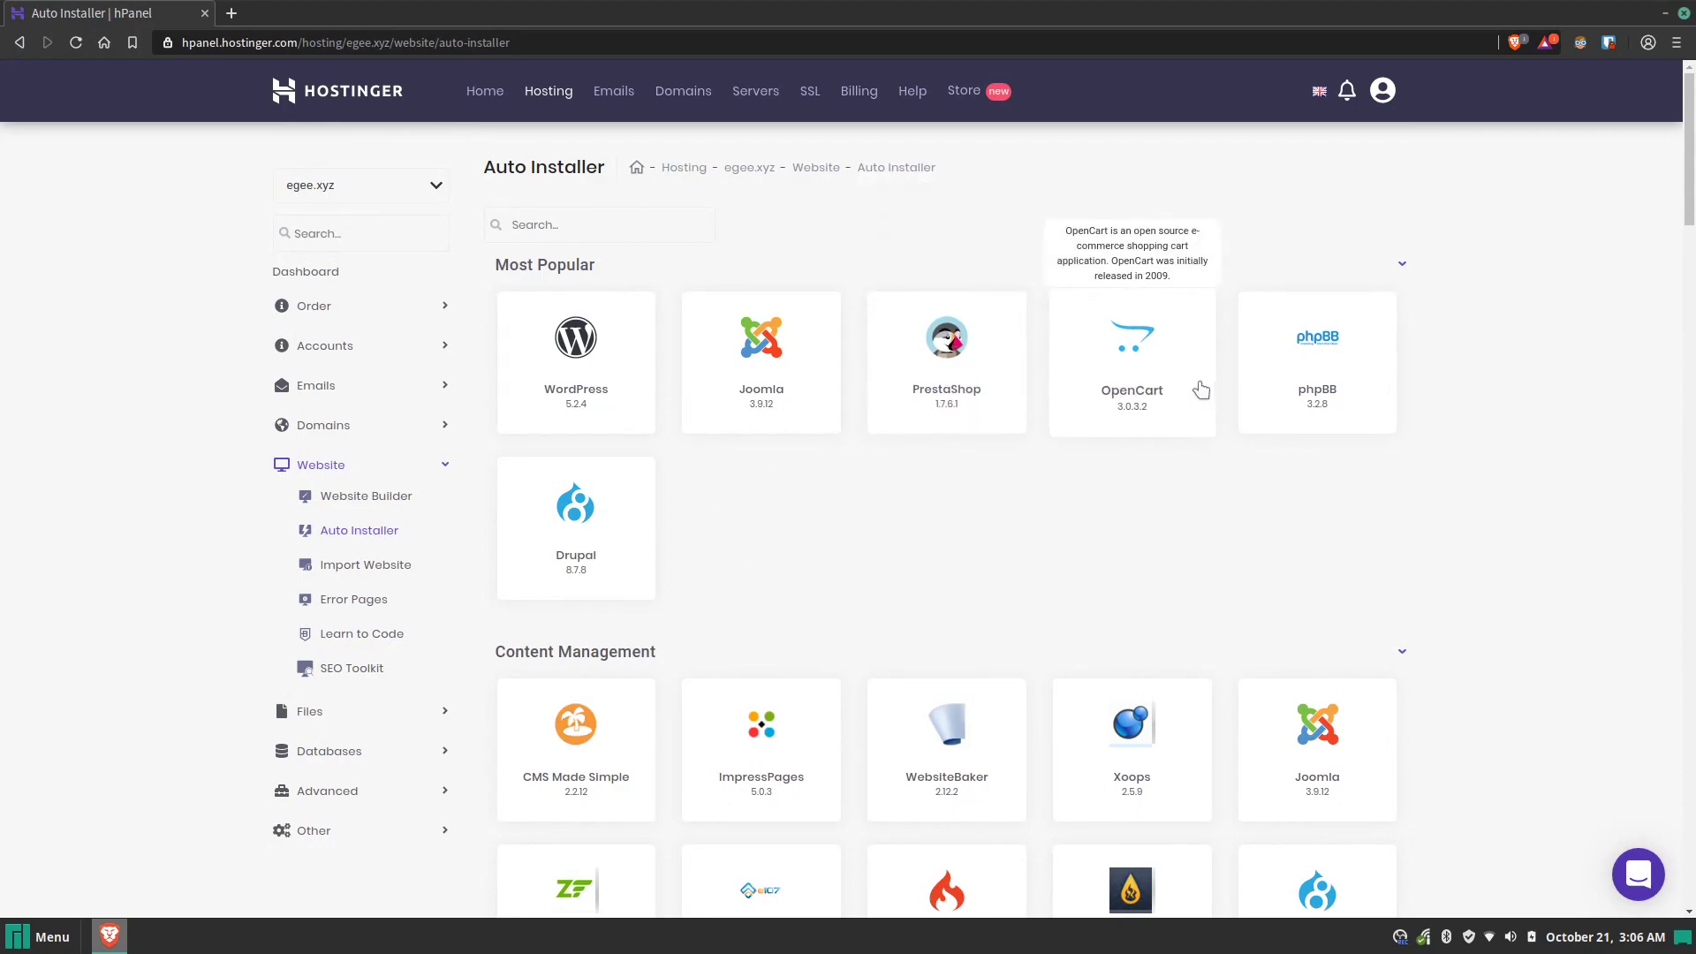
left_click(580, 527)
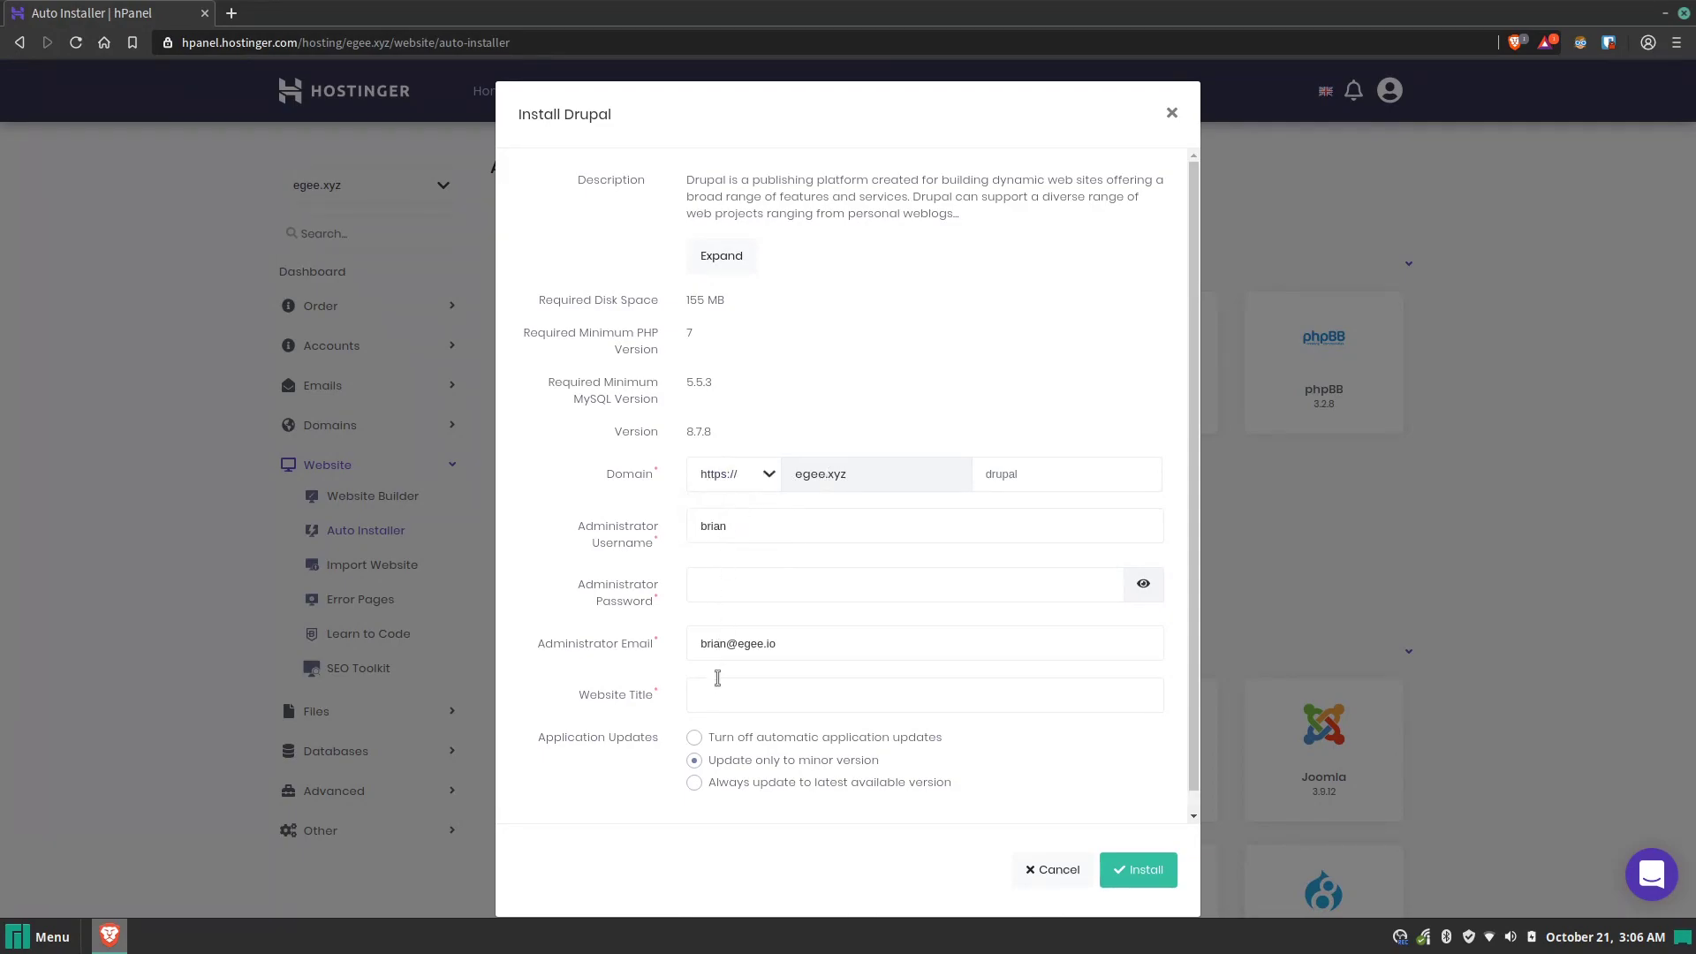
left_click(1171, 113)
scroll(1319, 427, "down", 4)
scroll(1318, 427, "down", 3)
scroll(1139, 555, "down", 2)
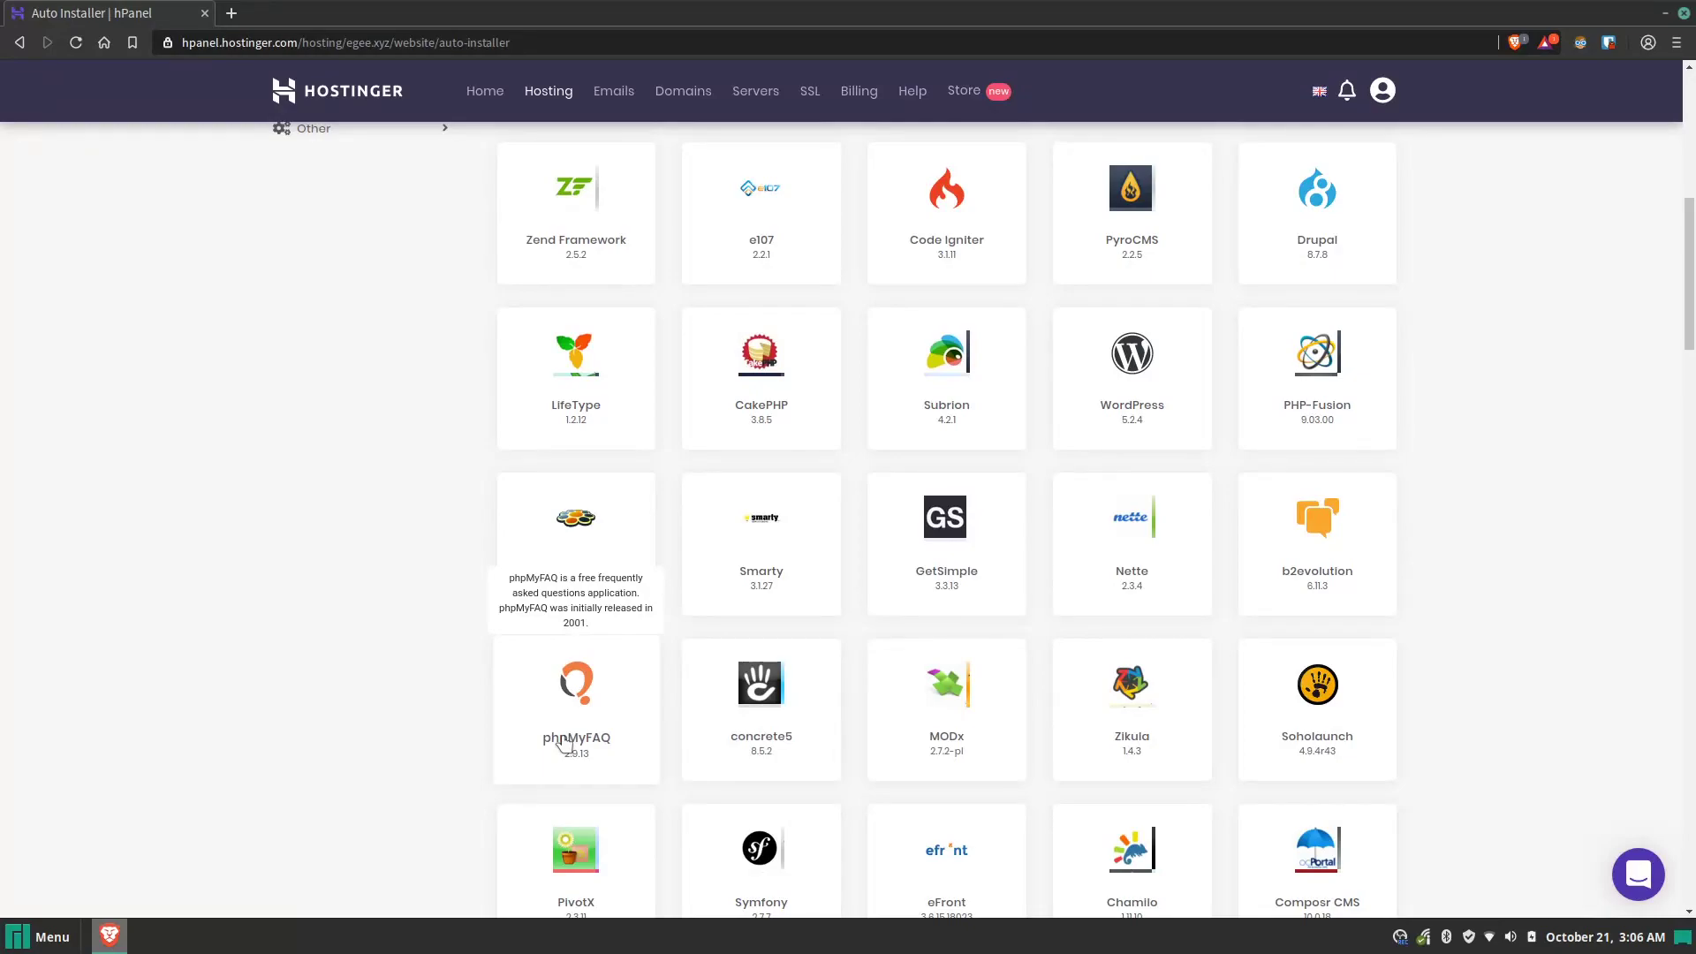
scroll(565, 747, "down", 2)
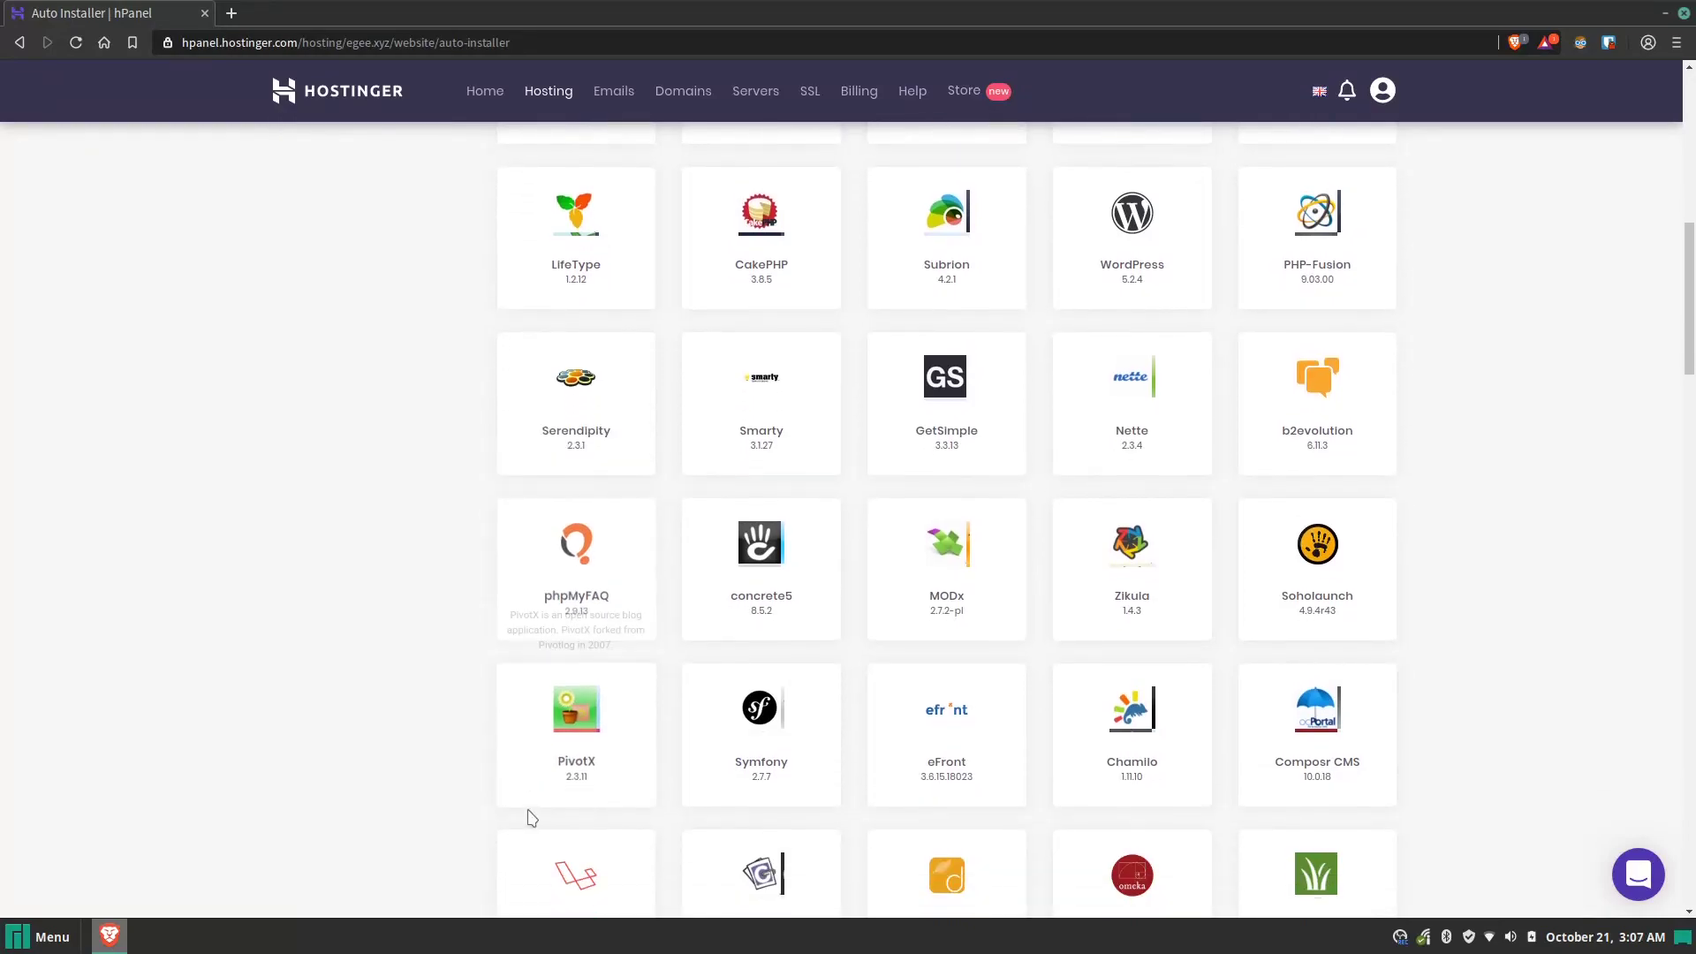
left_click(590, 748)
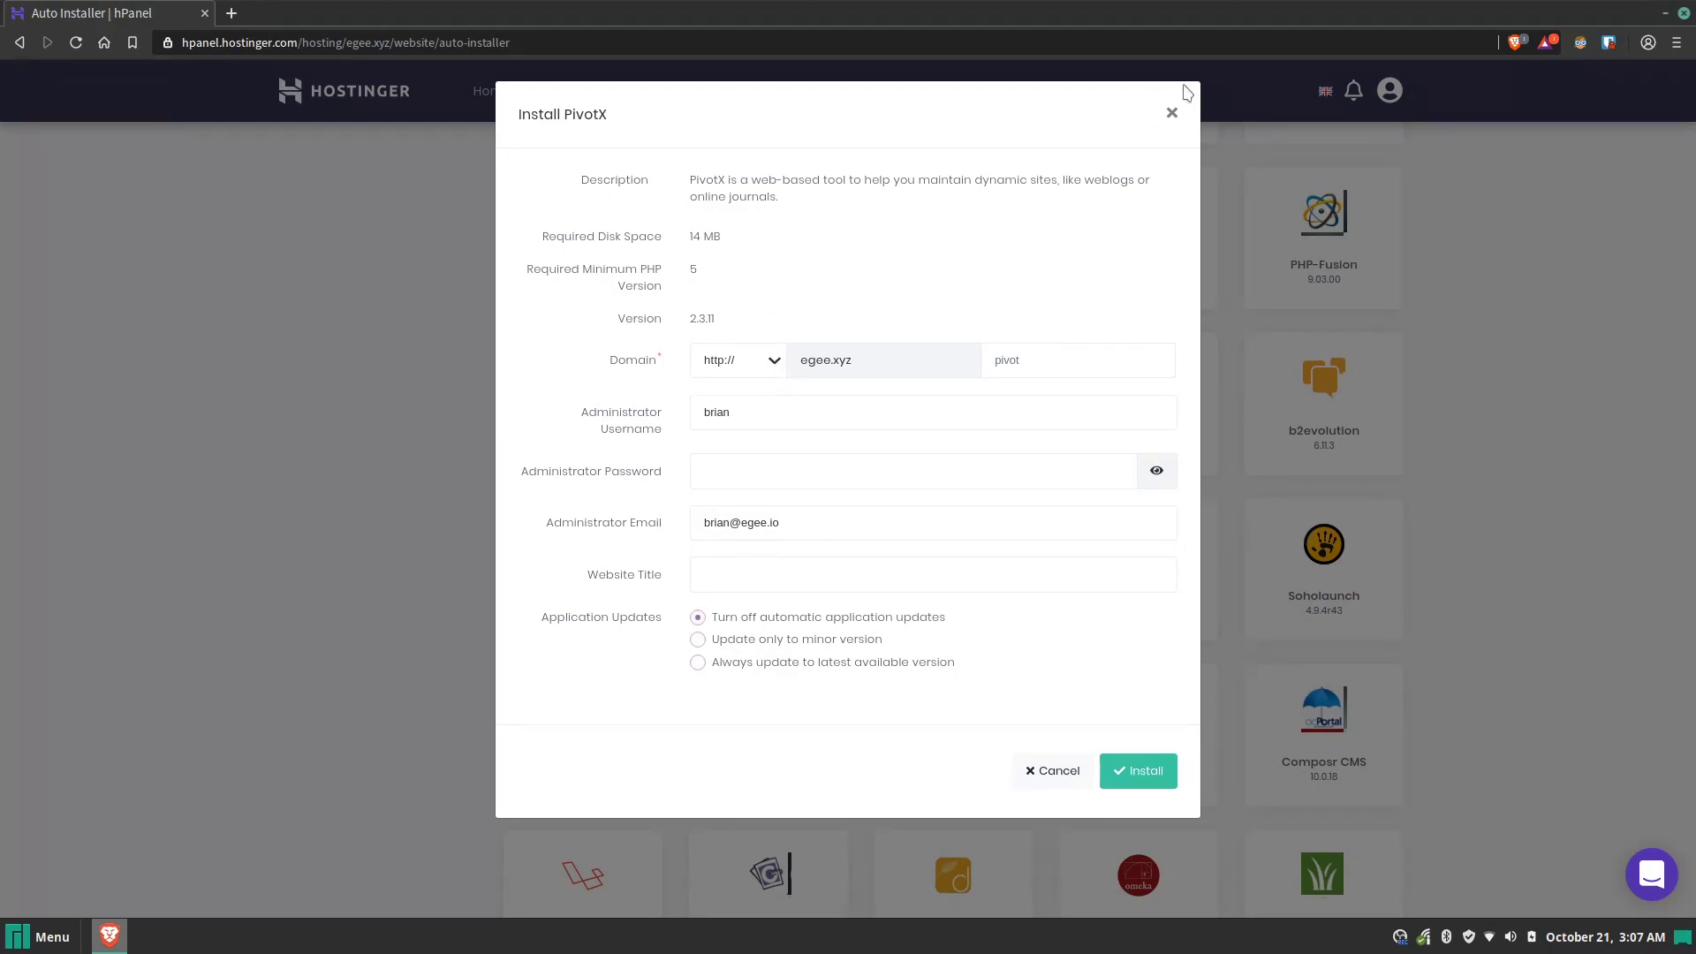
left_click(1172, 113)
scroll(1498, 455, "down", 10)
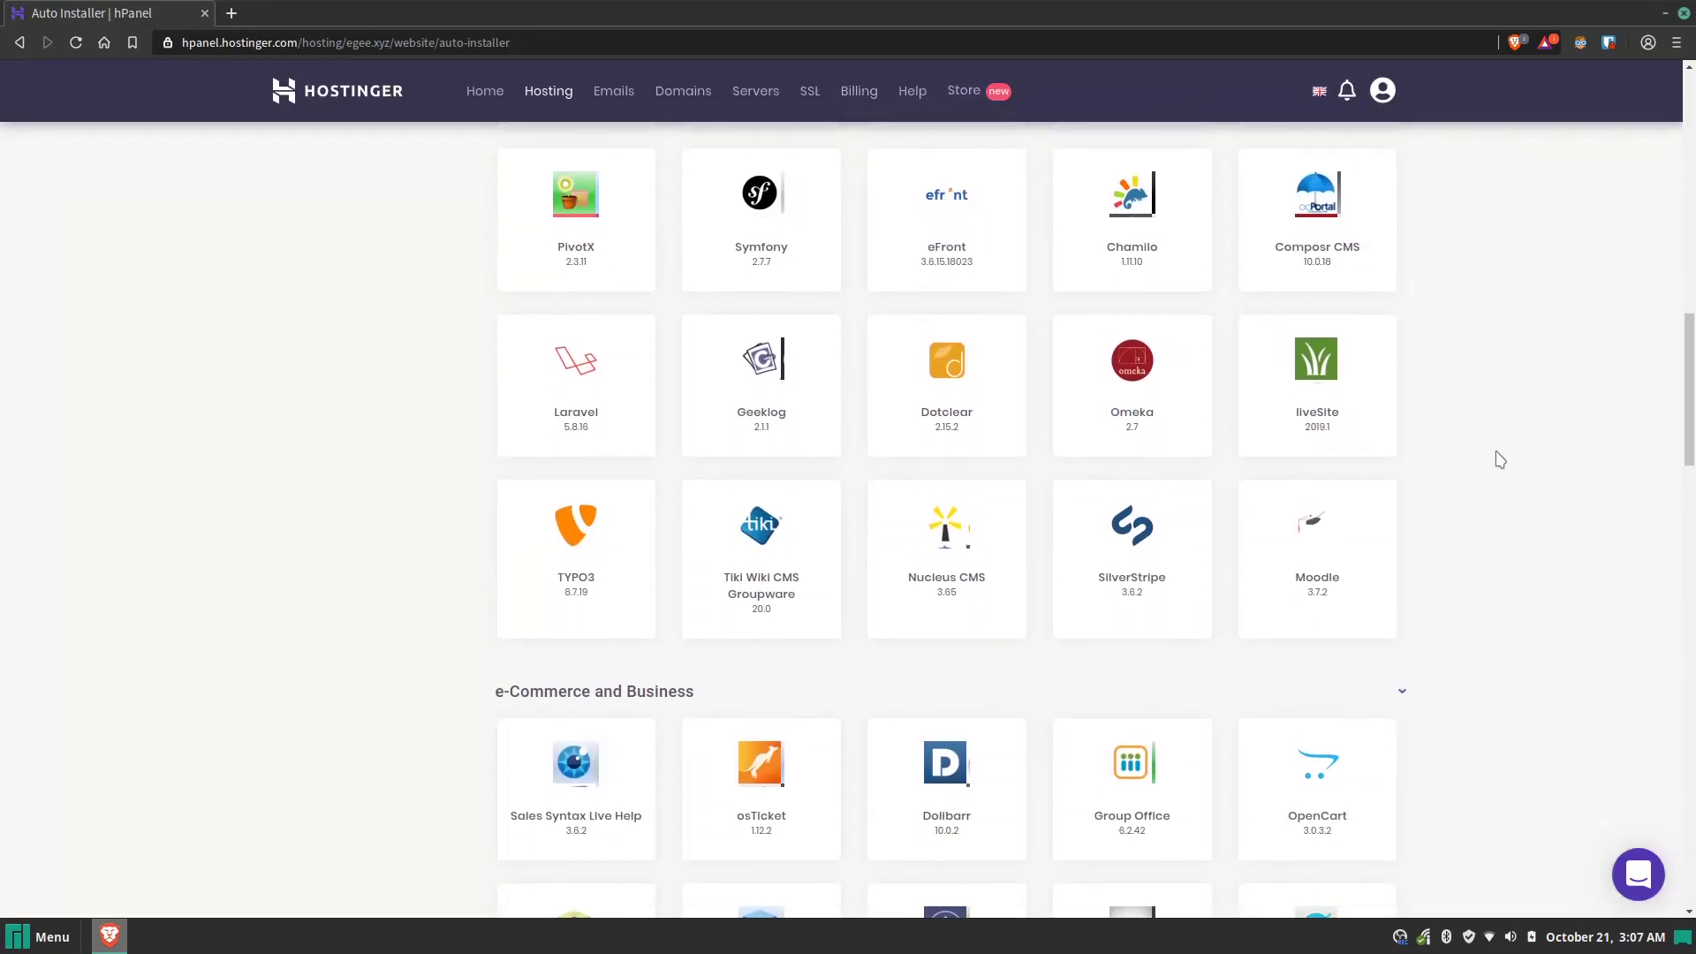
scroll(1499, 457, "down", 3)
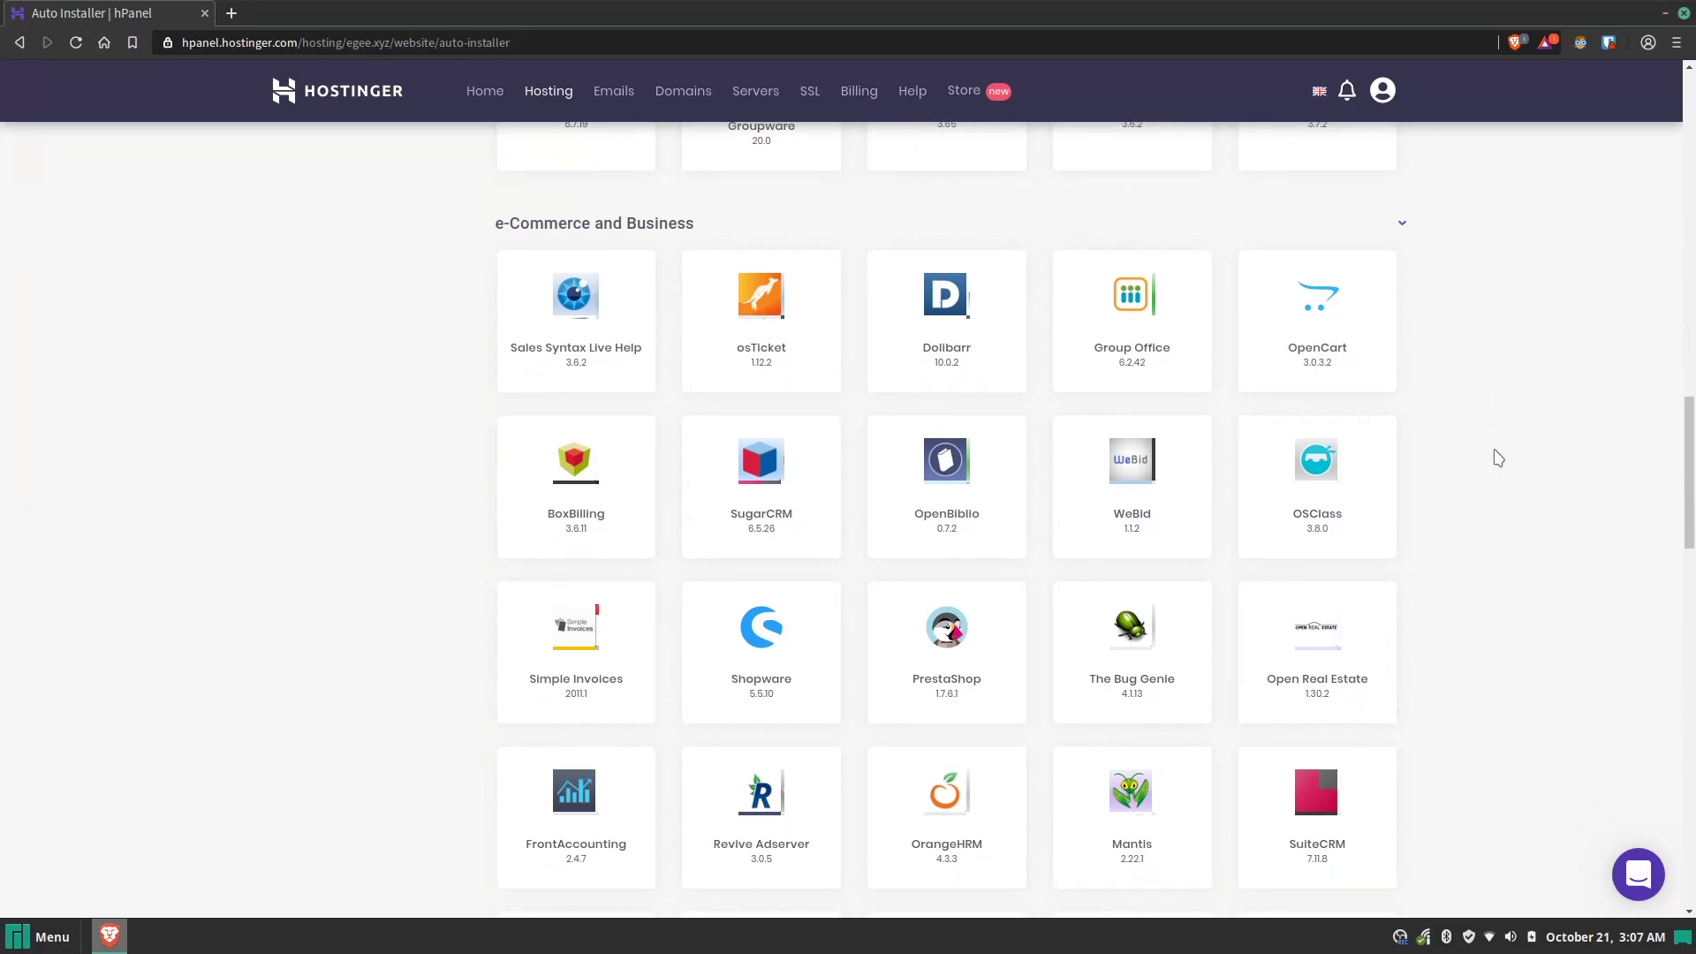
Step: Change the card name to Egee and the subtitle to The Open Sourcerer
triple_click(951, 550)
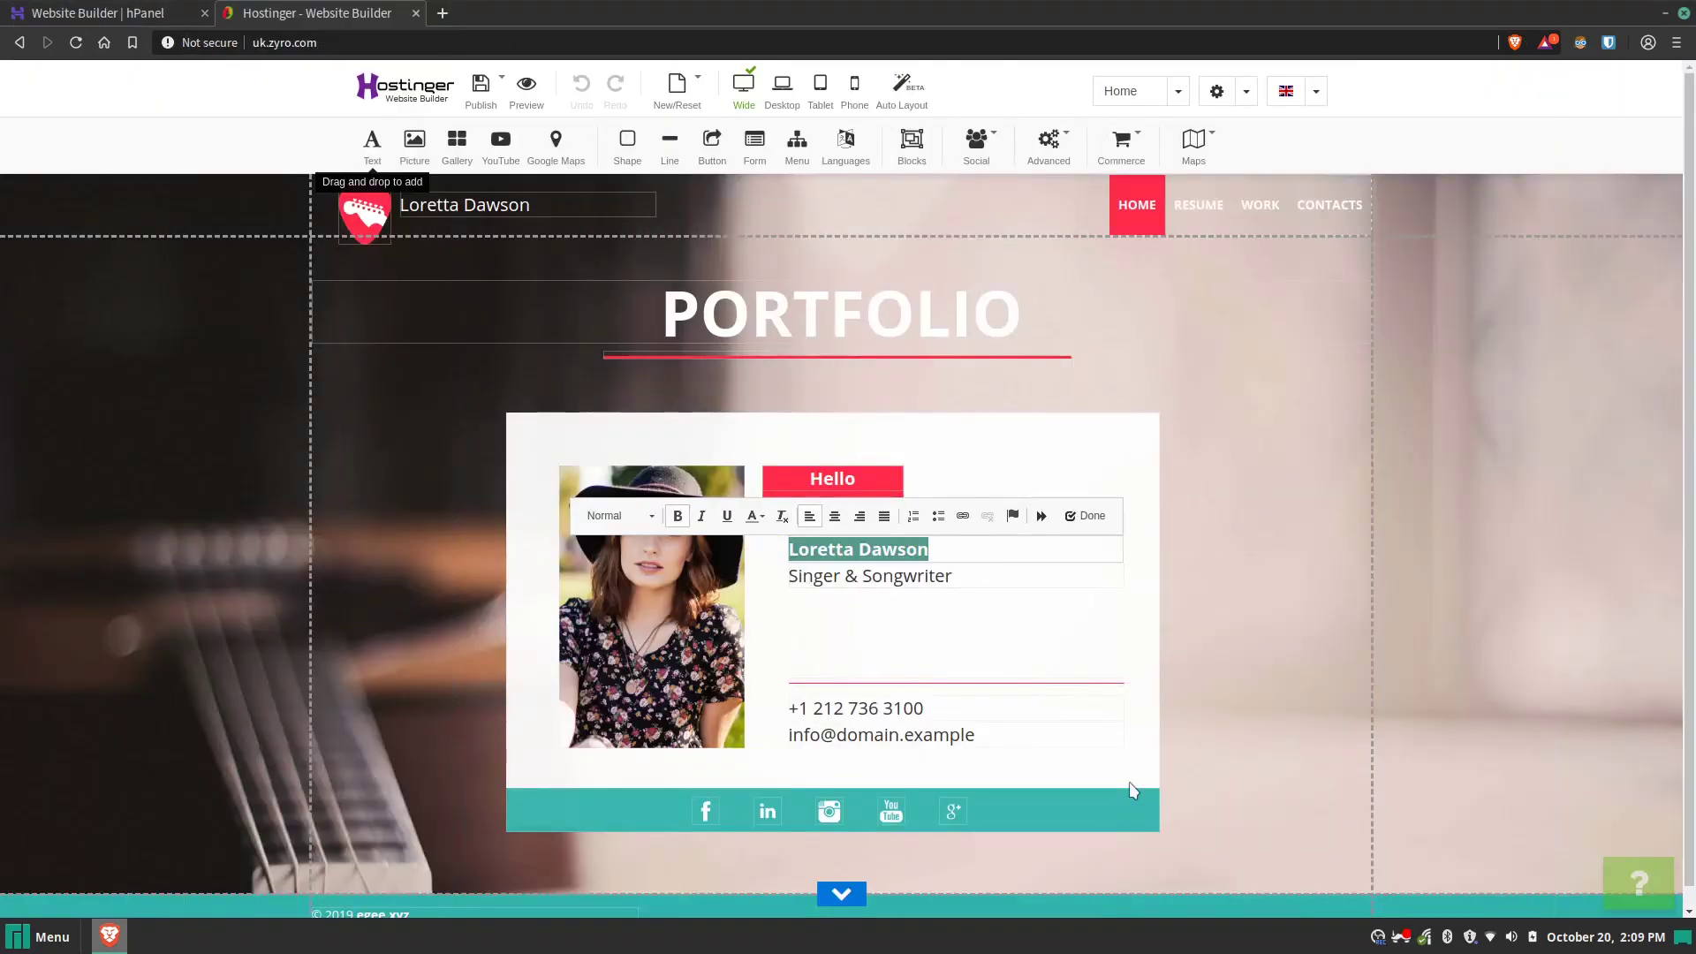
type("Egee")
left_click(957, 580)
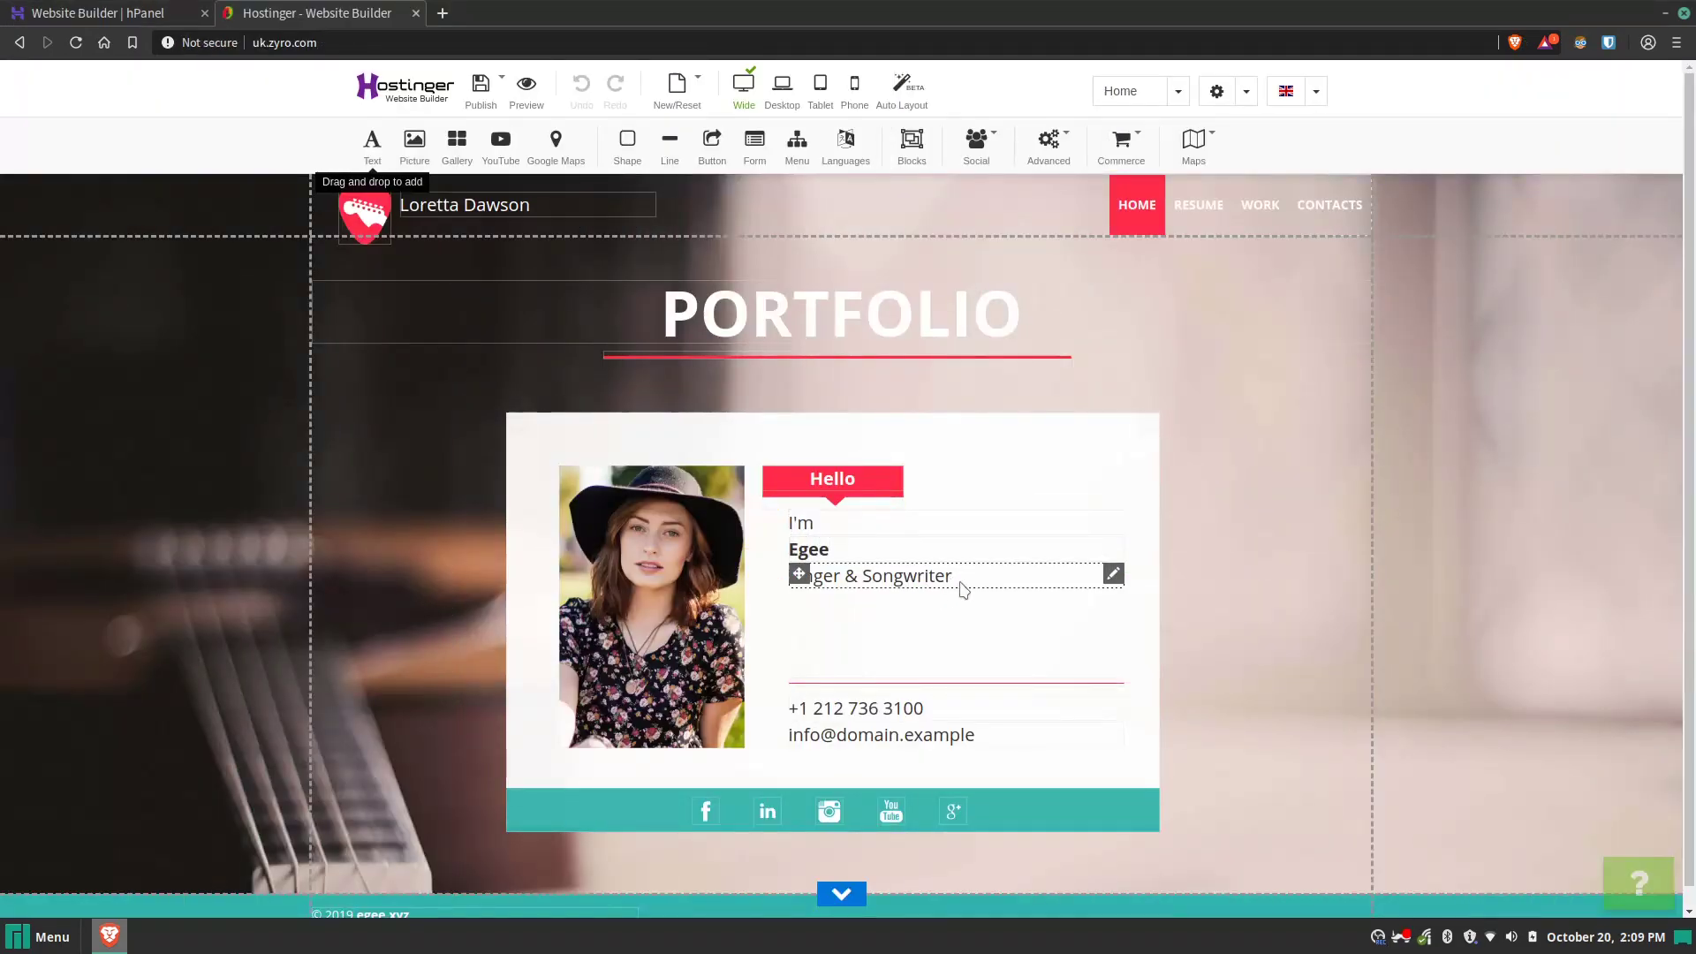
double_click(957, 576)
type("The S")
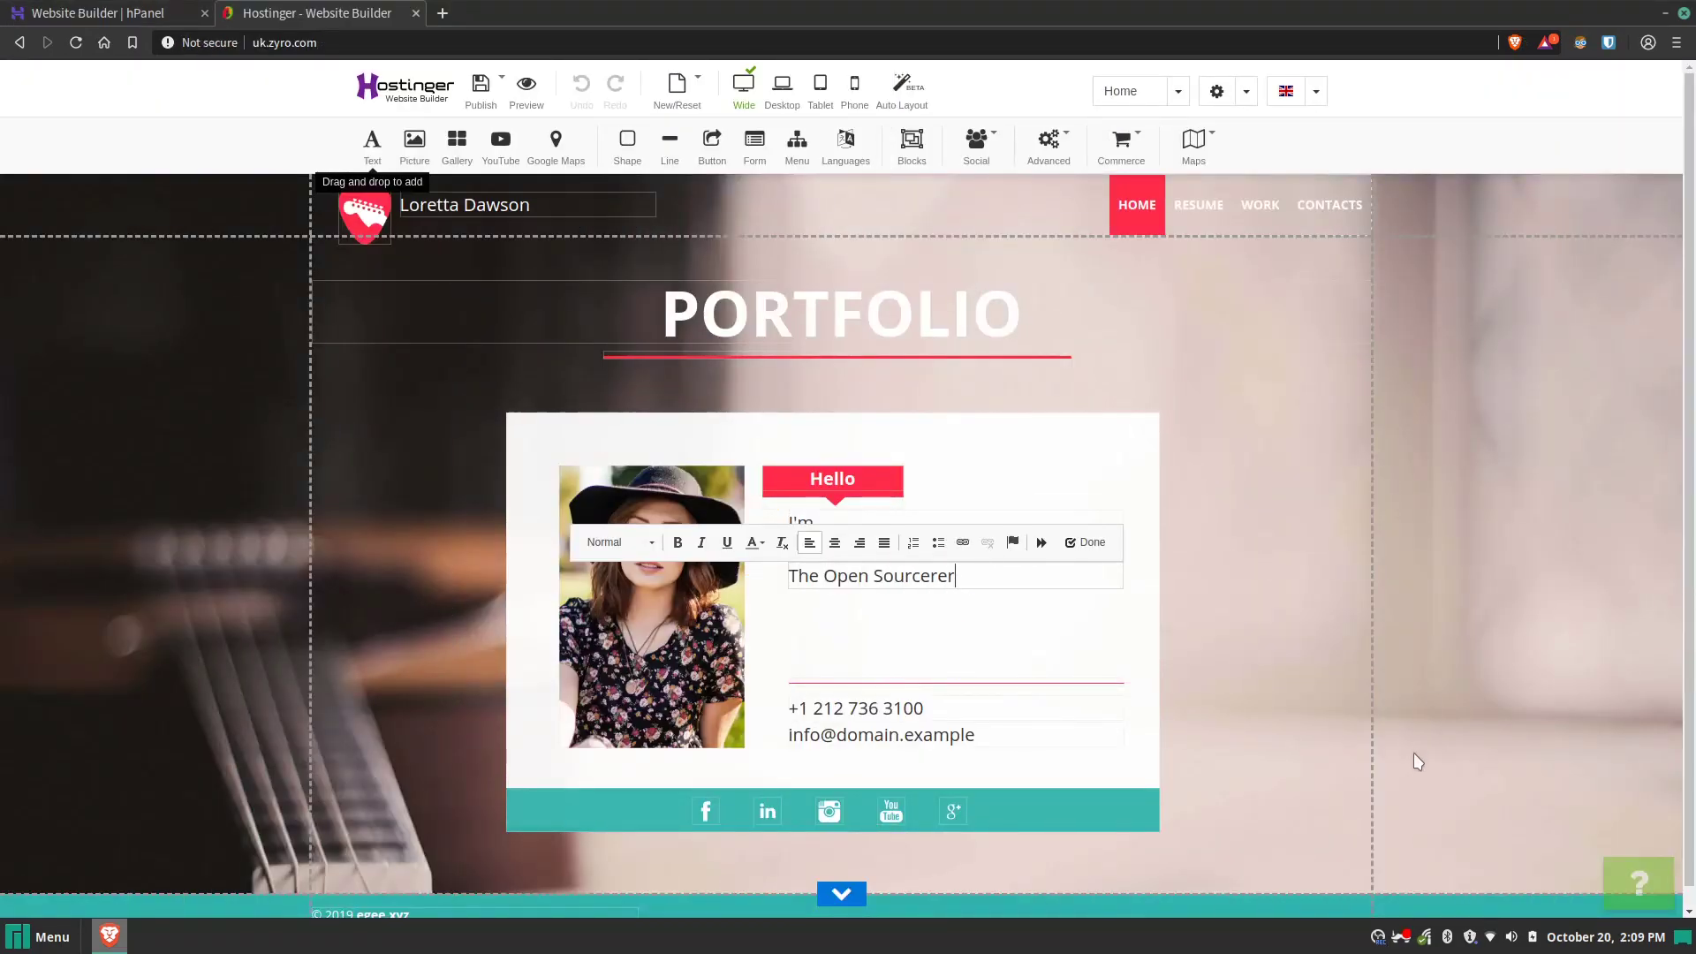
left_click(1027, 464)
Step: Upload egee-cropped.jpeg and use it as the portrait picture
left_click(673, 644)
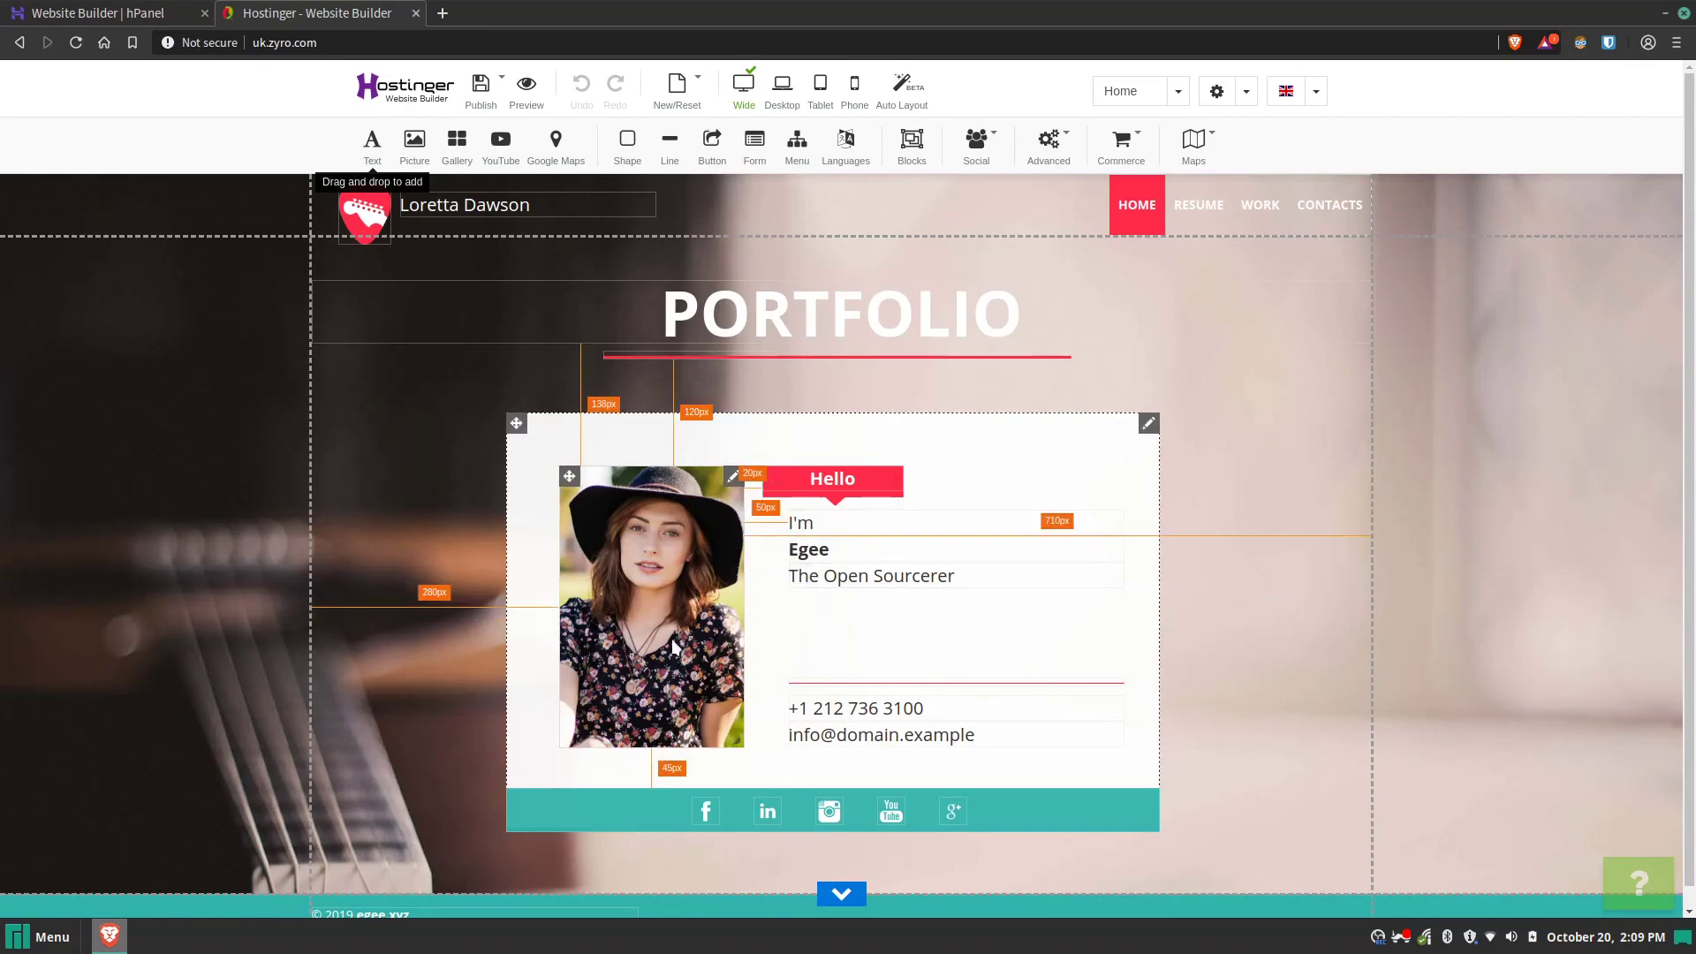
right_click(732, 479)
left_click(795, 494)
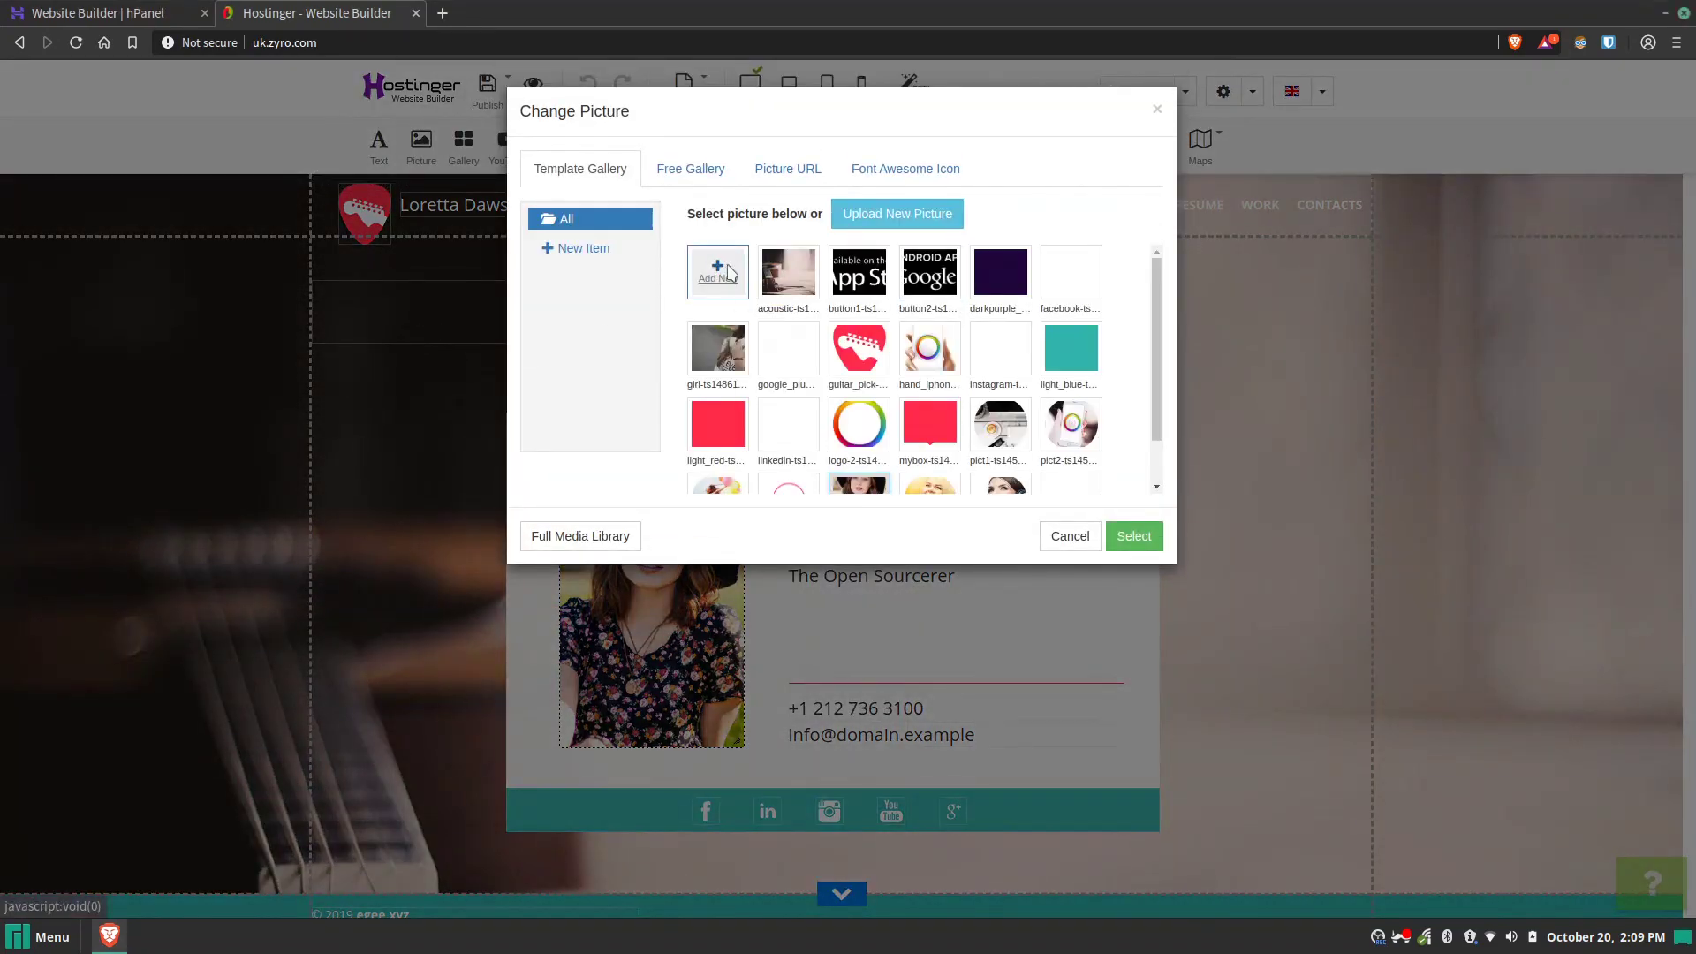
left_click(892, 212)
double_click(565, 219)
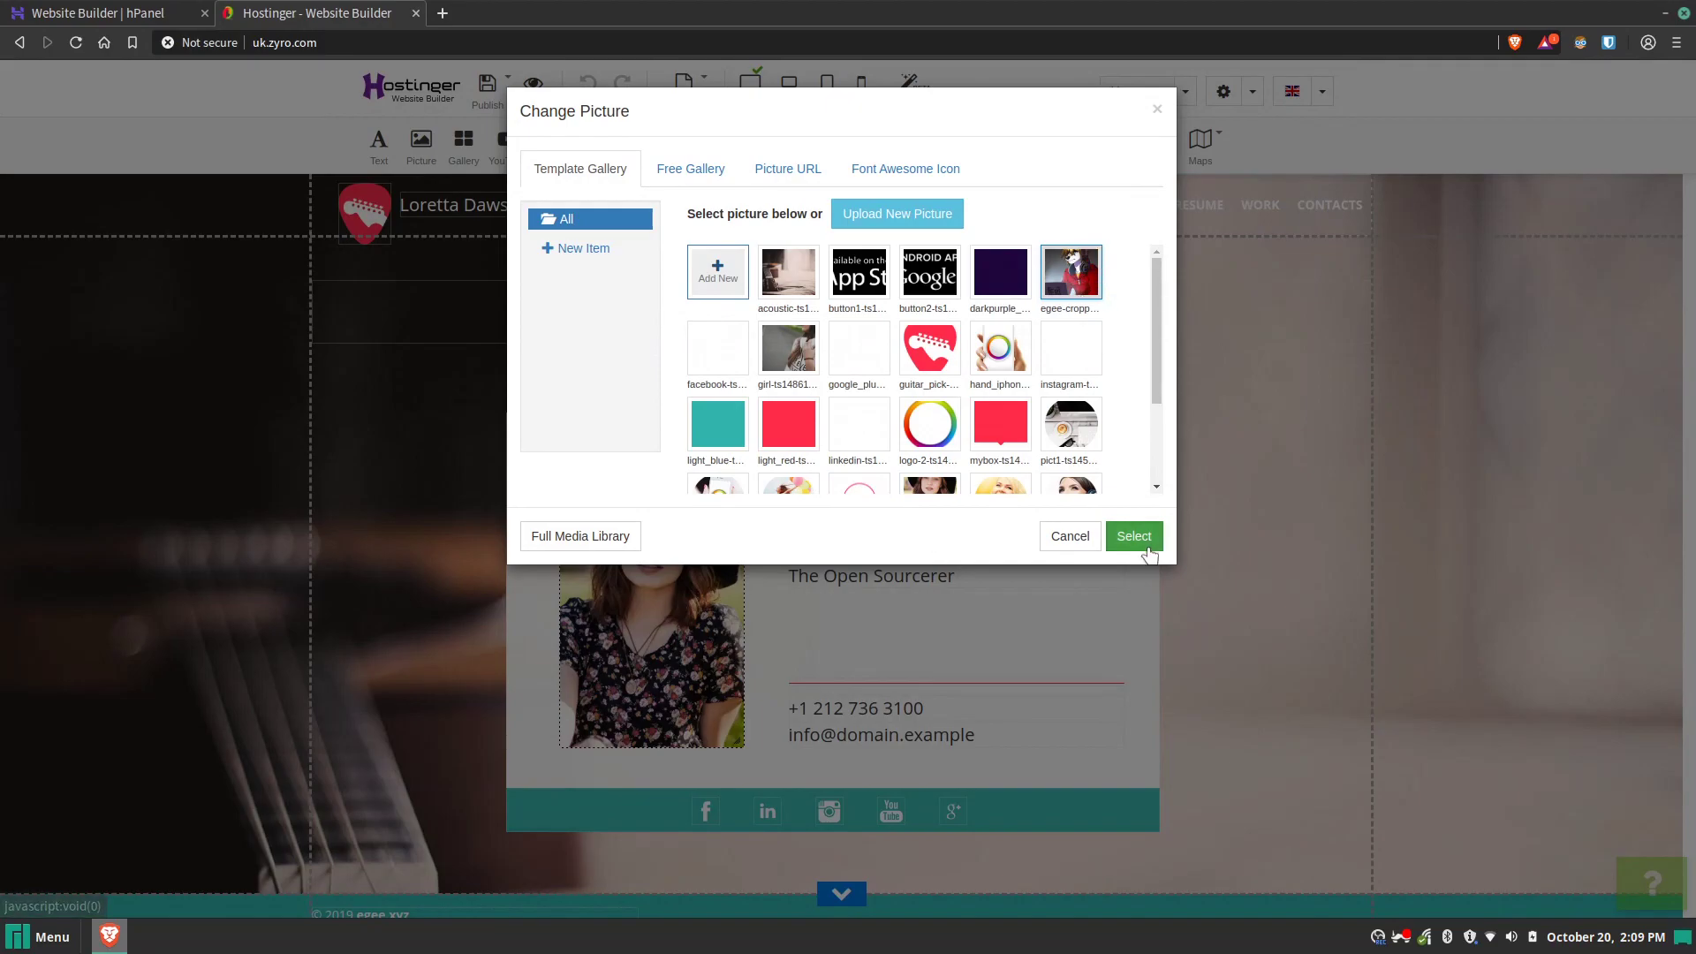
left_click(1131, 534)
Step: Reset the portrait picture to its original size
right_click(741, 475)
left_click(790, 716)
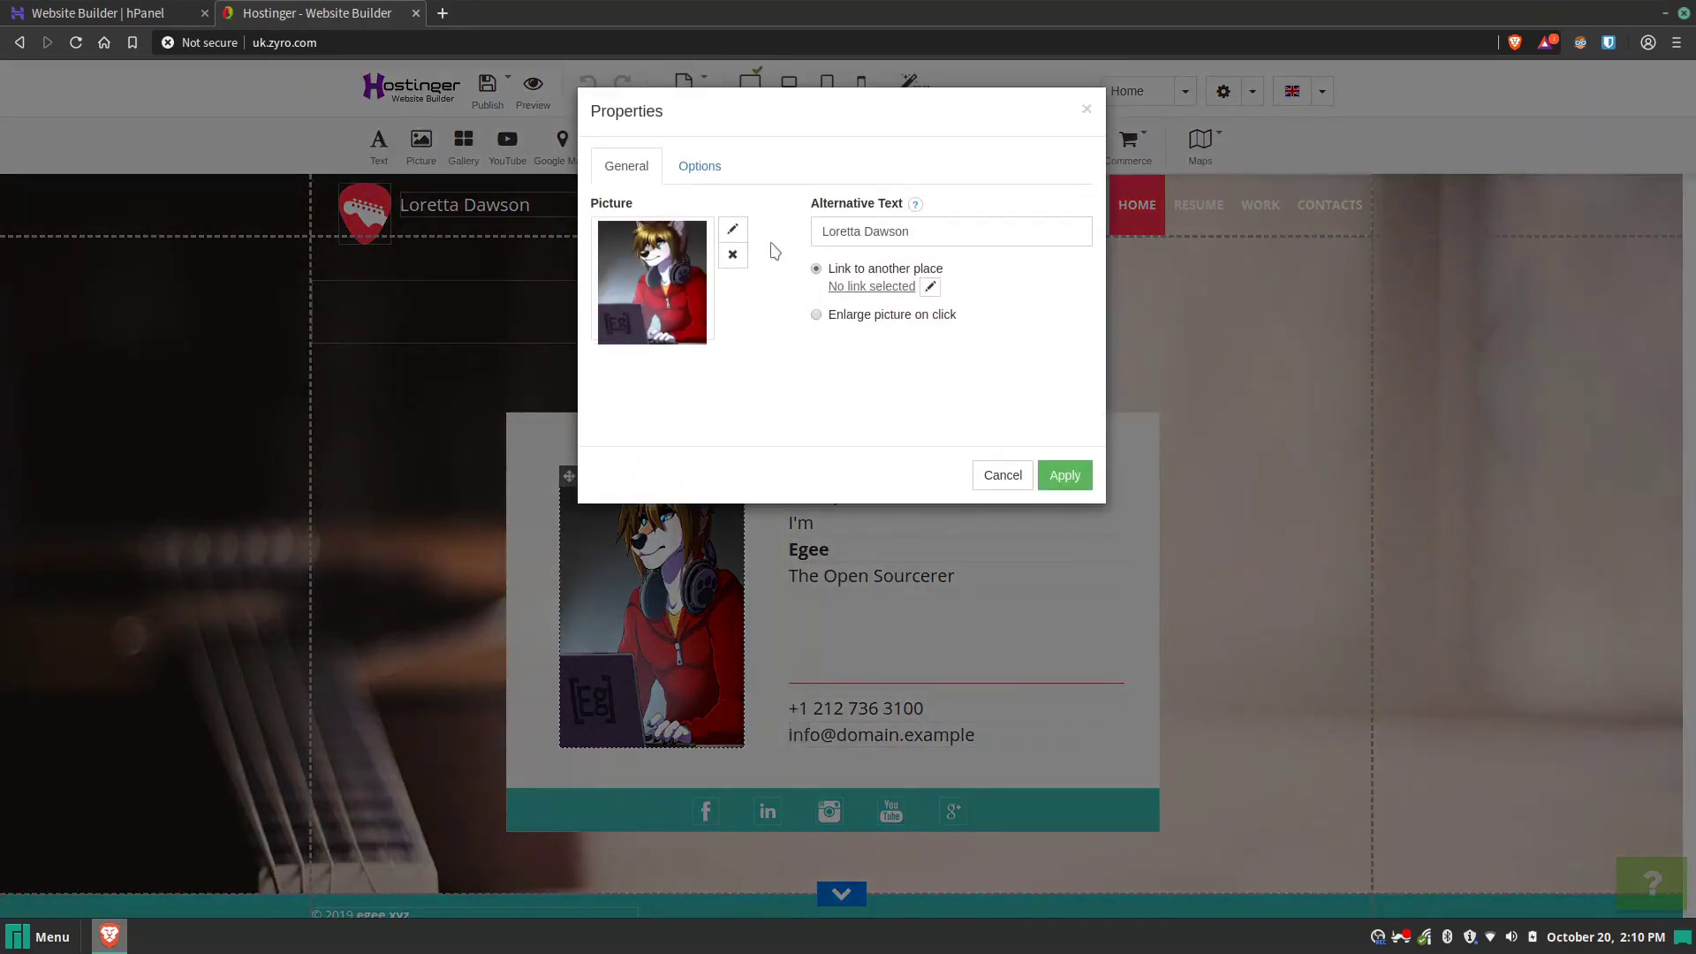
left_click(699, 166)
left_click(757, 312)
left_click(1064, 525)
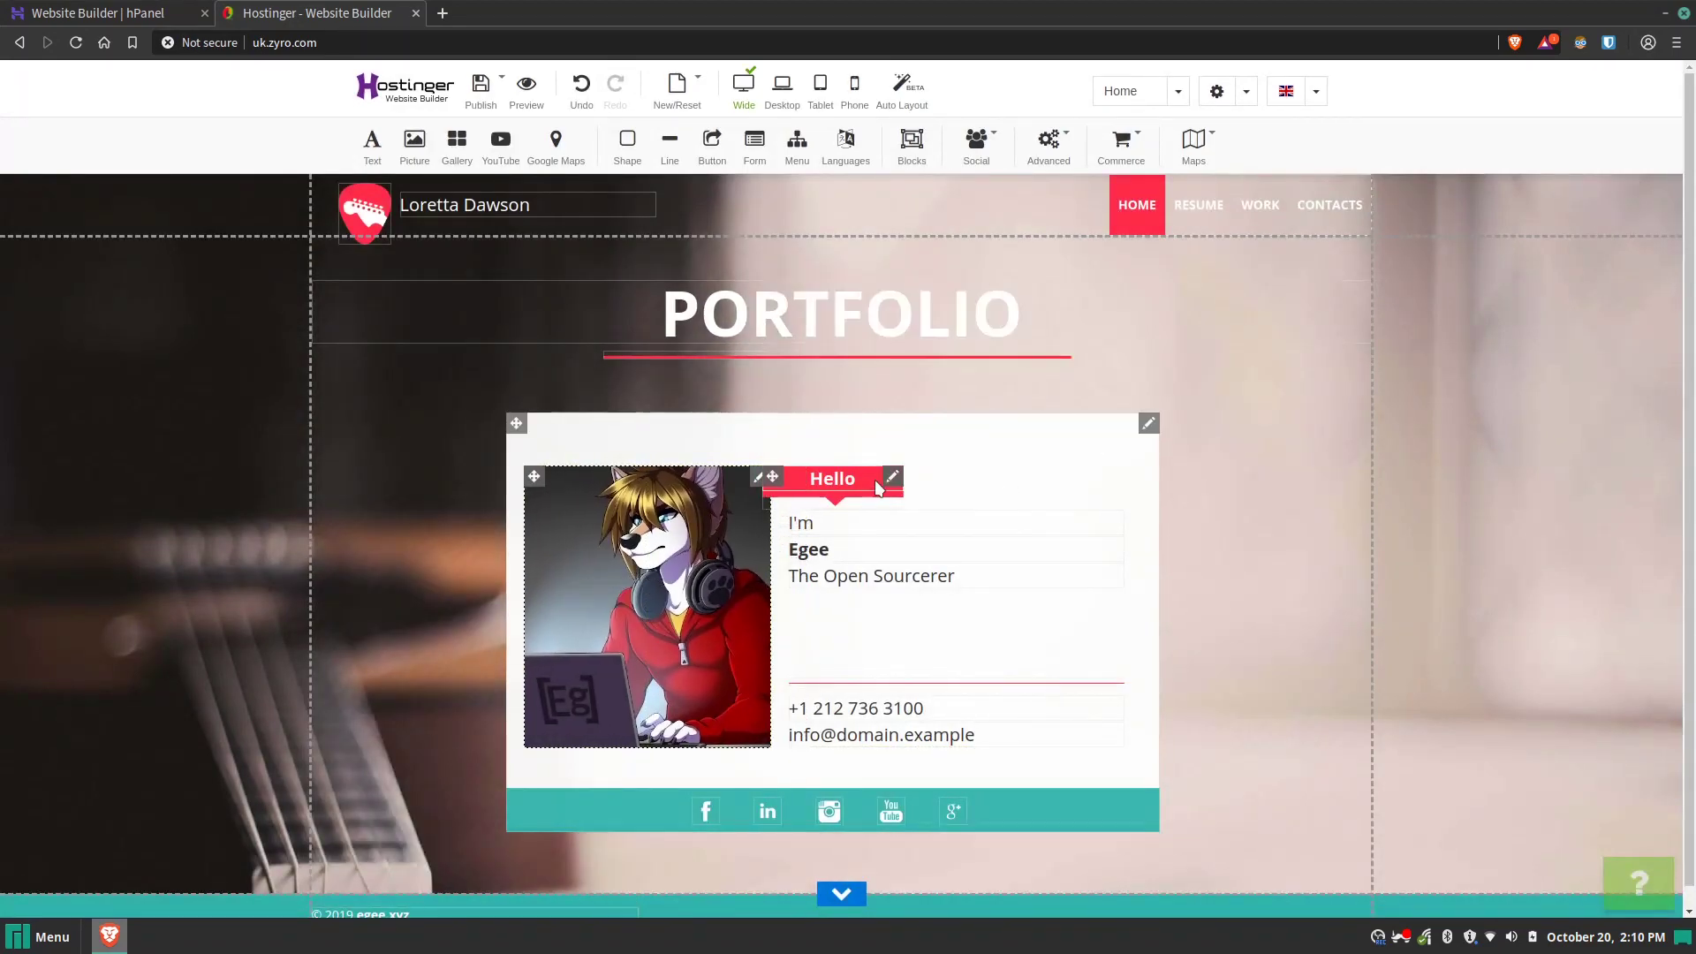
Step: Remove the red Hello badge, raise the I'm text, and recolour the divider line
left_click_drag(832, 478, 1120, 495)
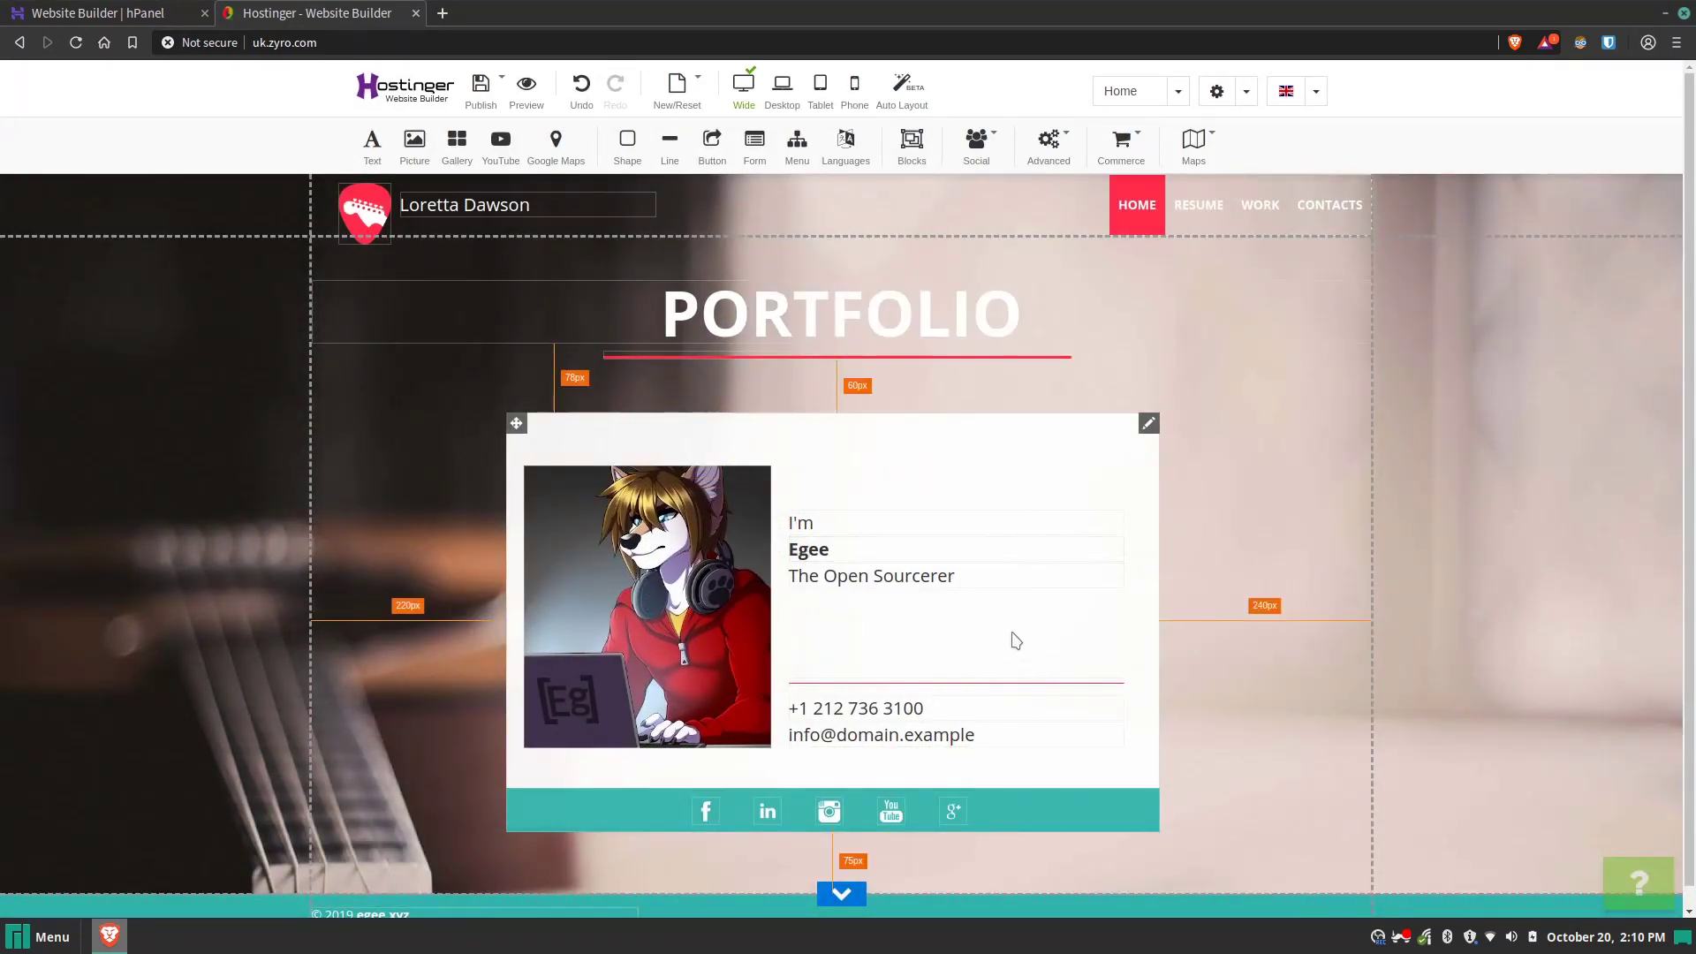
left_click_drag(946, 534, 924, 507)
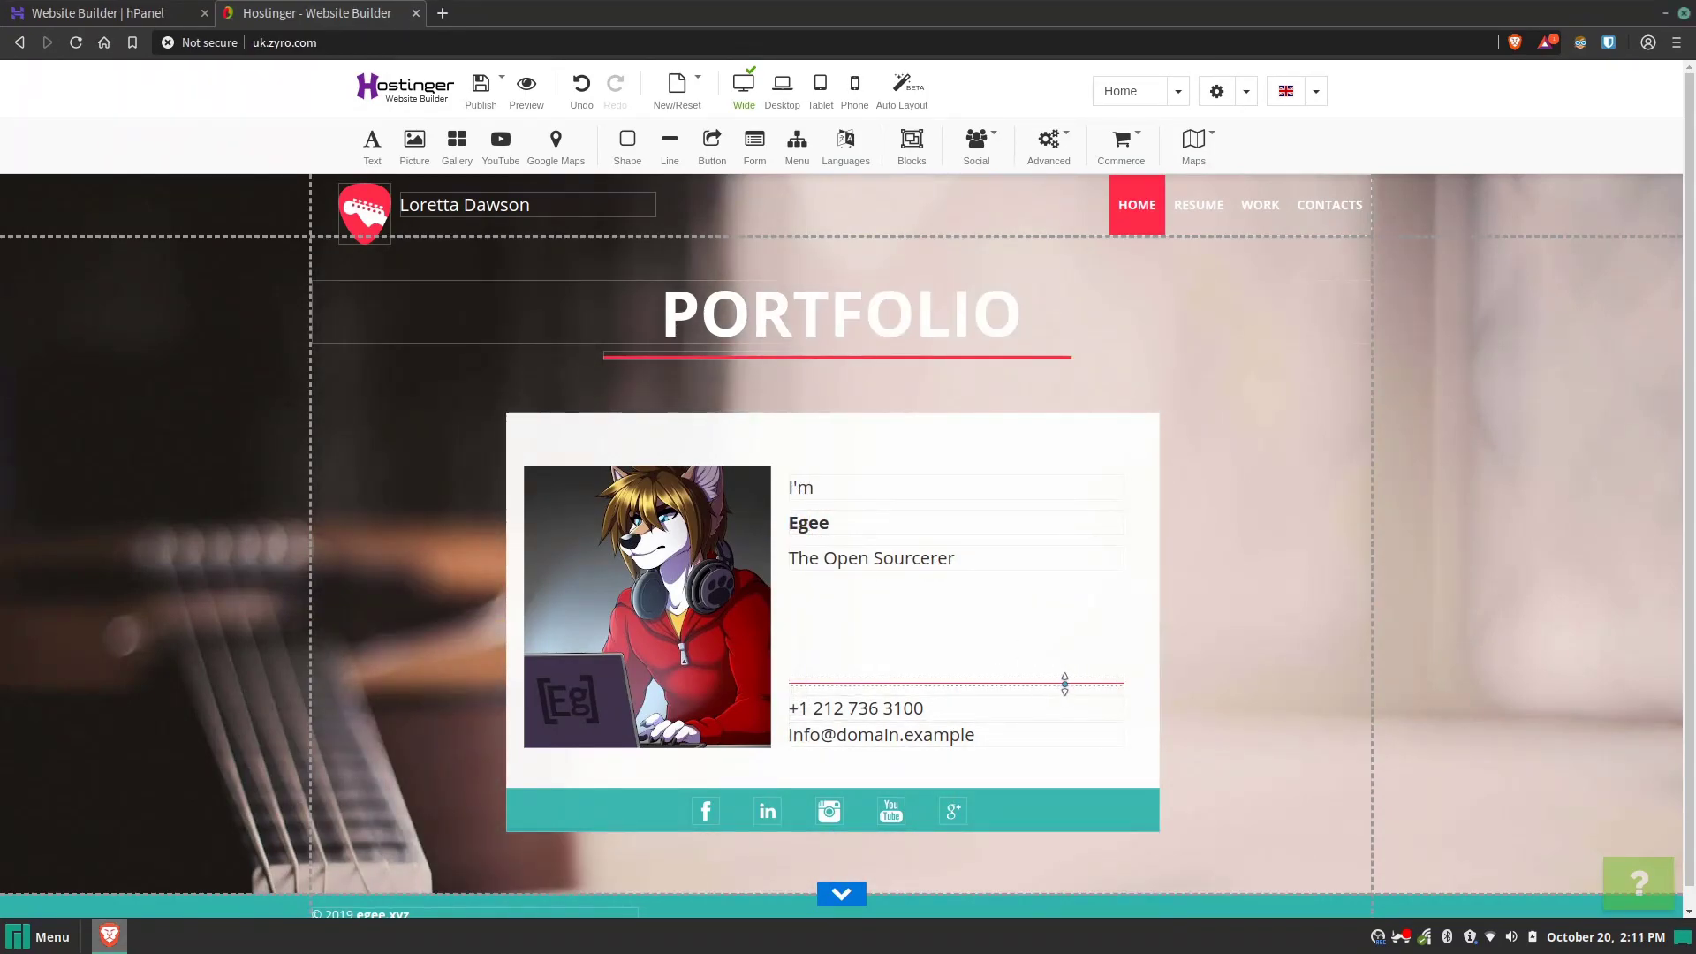
left_click(1117, 689)
left_click(1113, 668)
left_click(1174, 644)
left_click(985, 300)
left_click(1168, 522)
left_click(1065, 474)
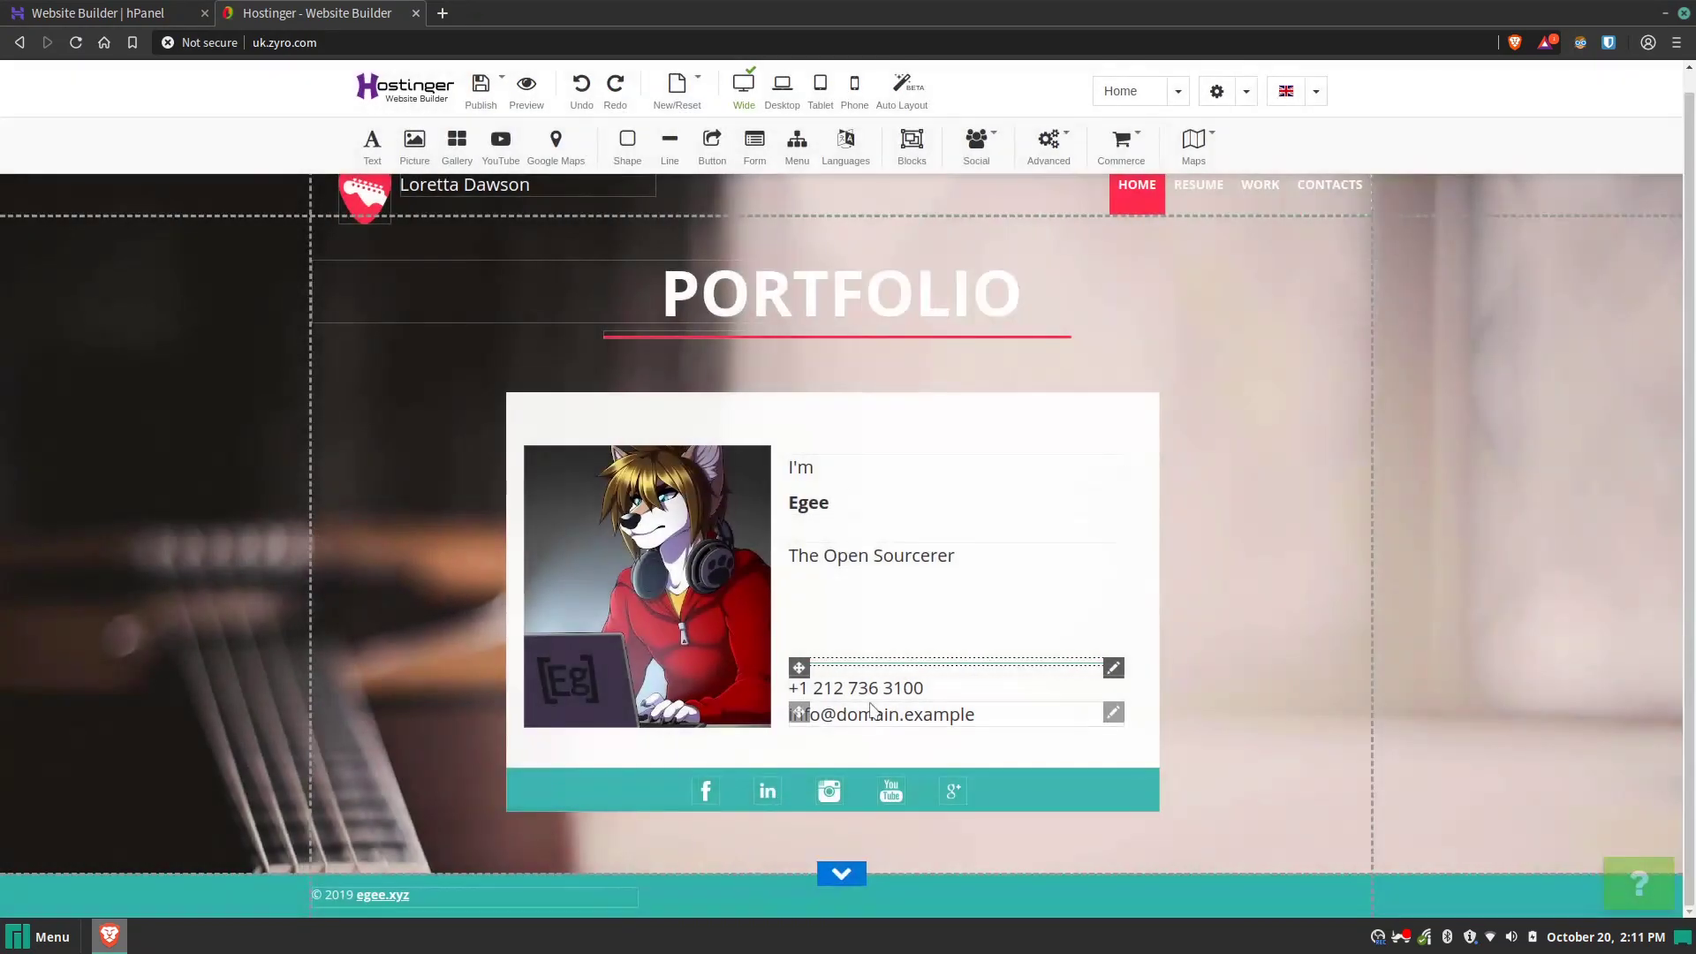
Step: Set the logo to Eg and rename the header title to 'Egee irl'
scroll(378, 181, "up", 1)
right_click(388, 212)
left_click(503, 212)
double_click(516, 203)
key("ctrl+a")
type("Egee irl")
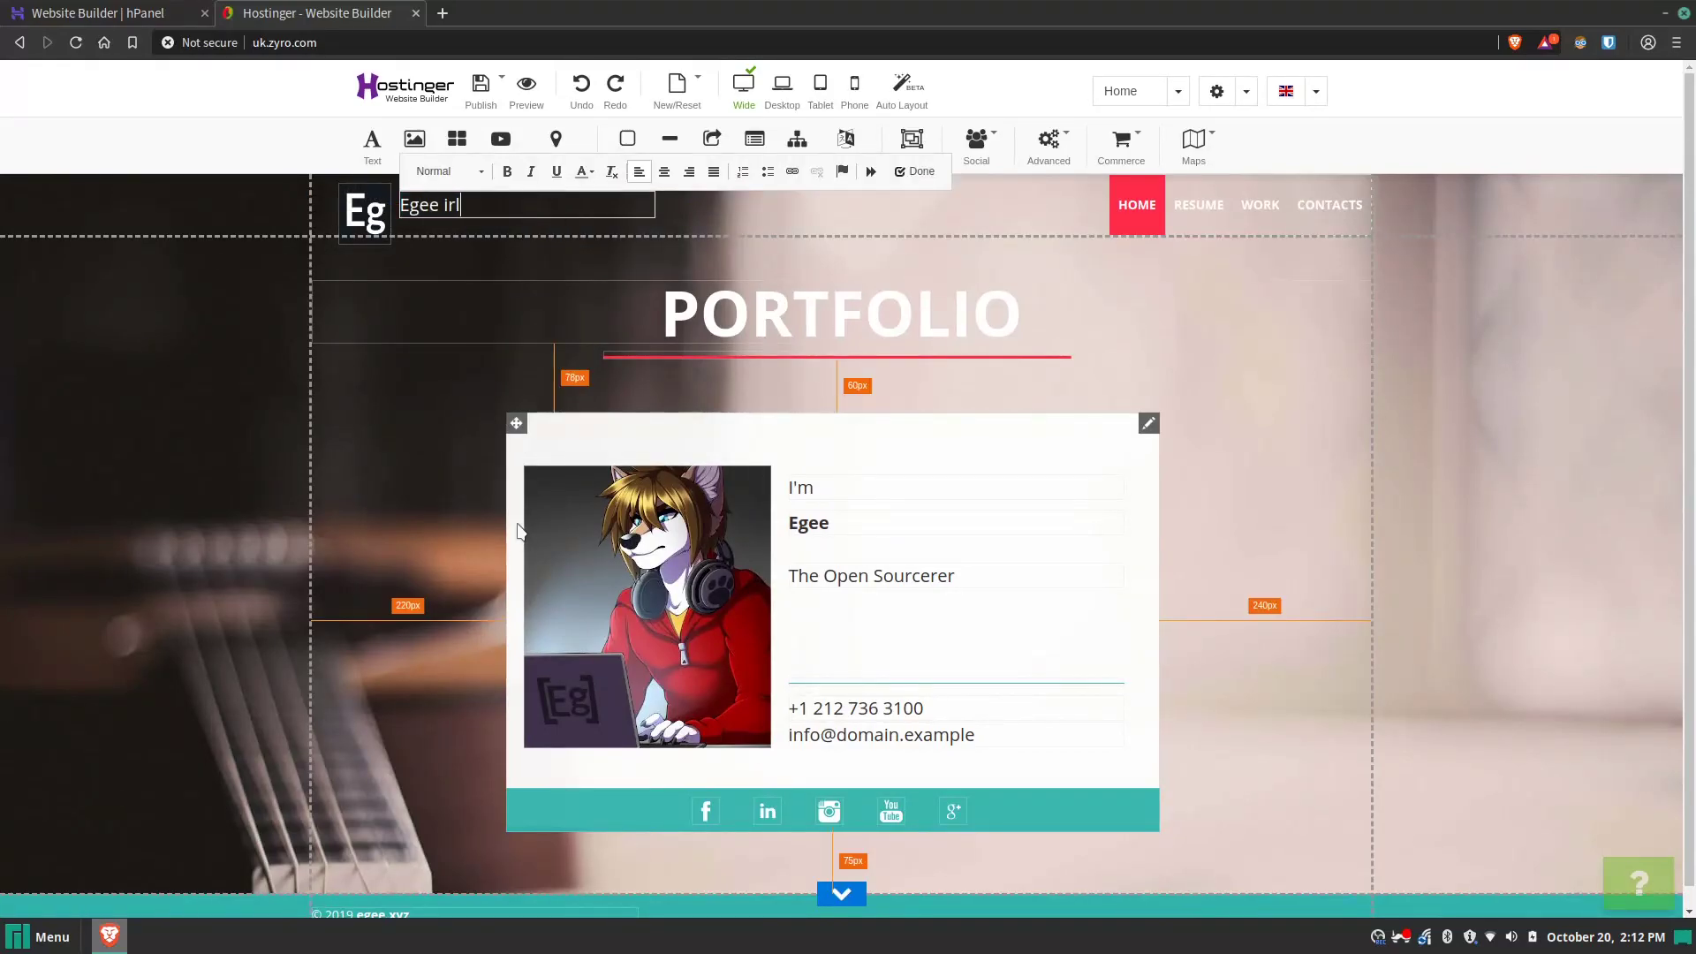
left_click(1320, 390)
left_click(1143, 228)
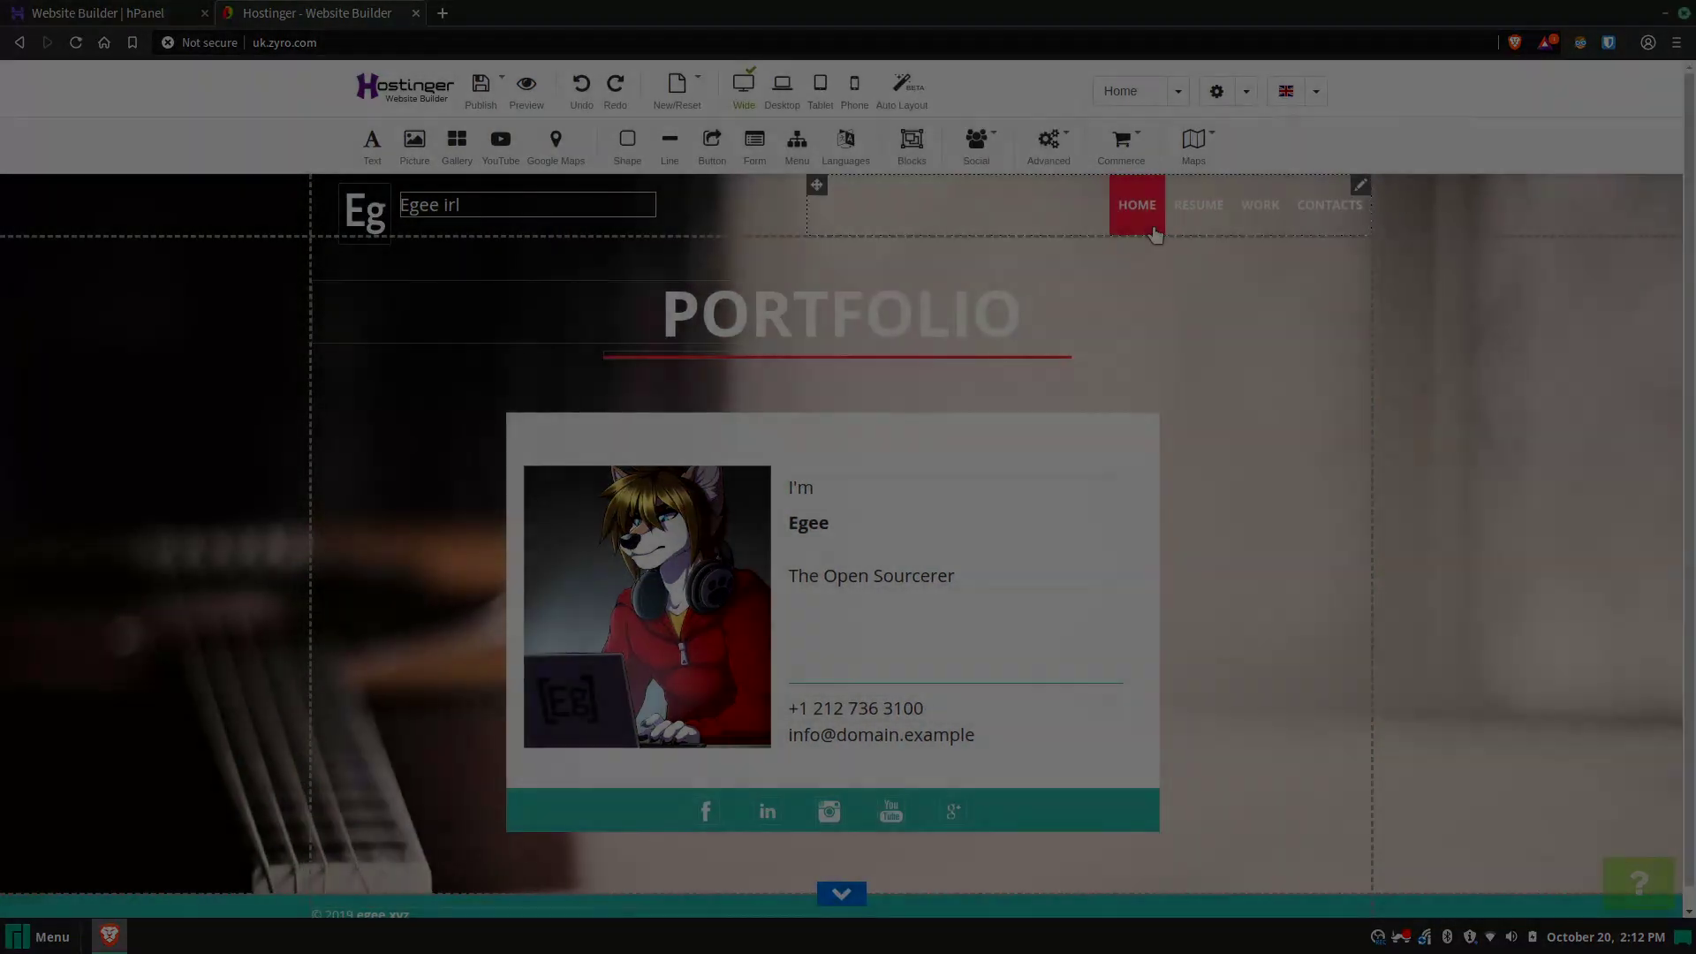